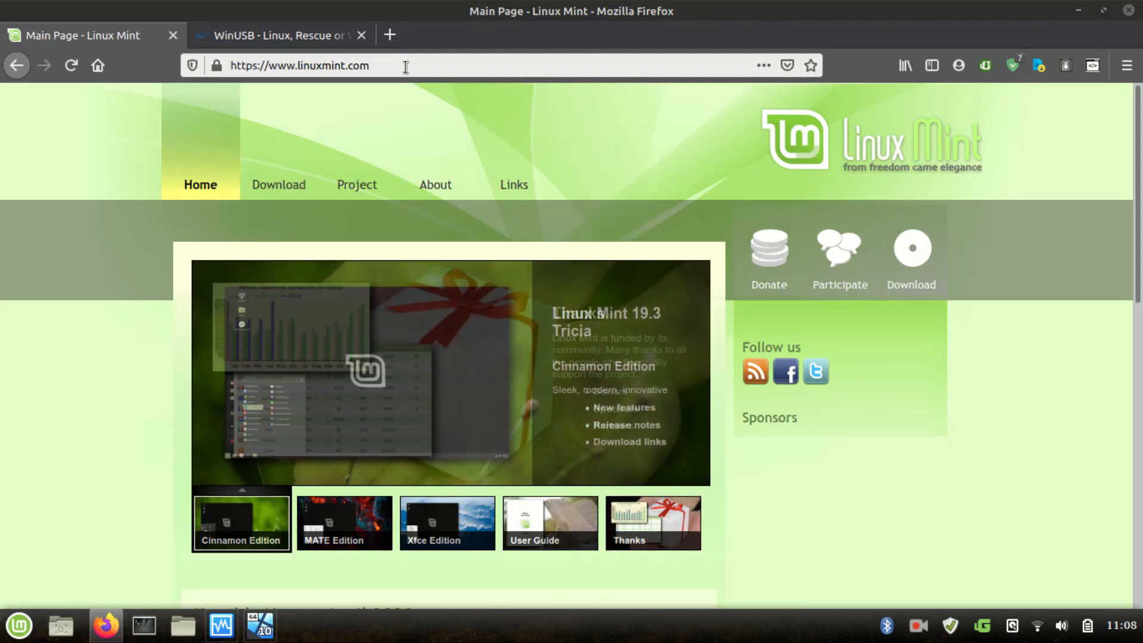
Open the Linux Mint download page and scroll to the edition download links.
left_click(292, 189)
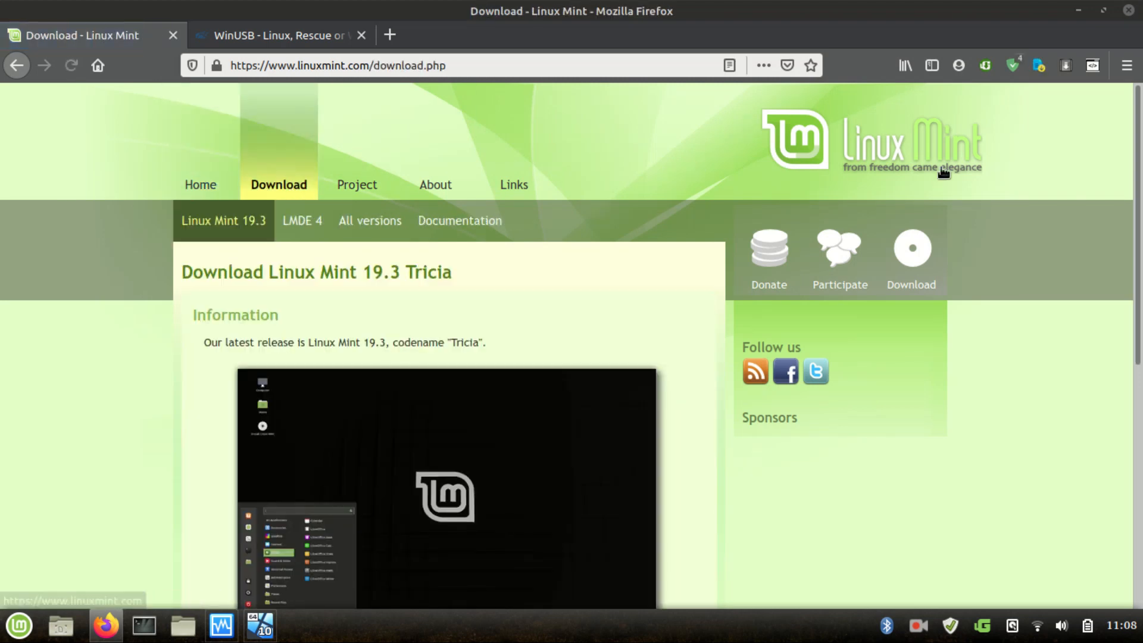
scroll(1141, 192, "down", 1)
scroll(1142, 192, "down", 7)
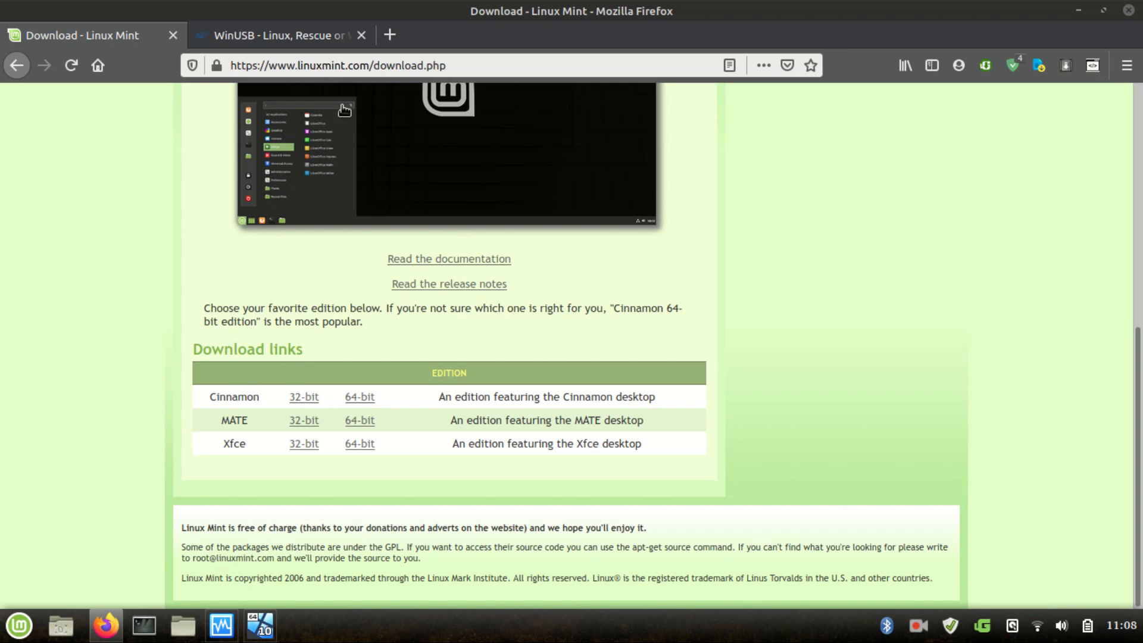
left_click(266, 42)
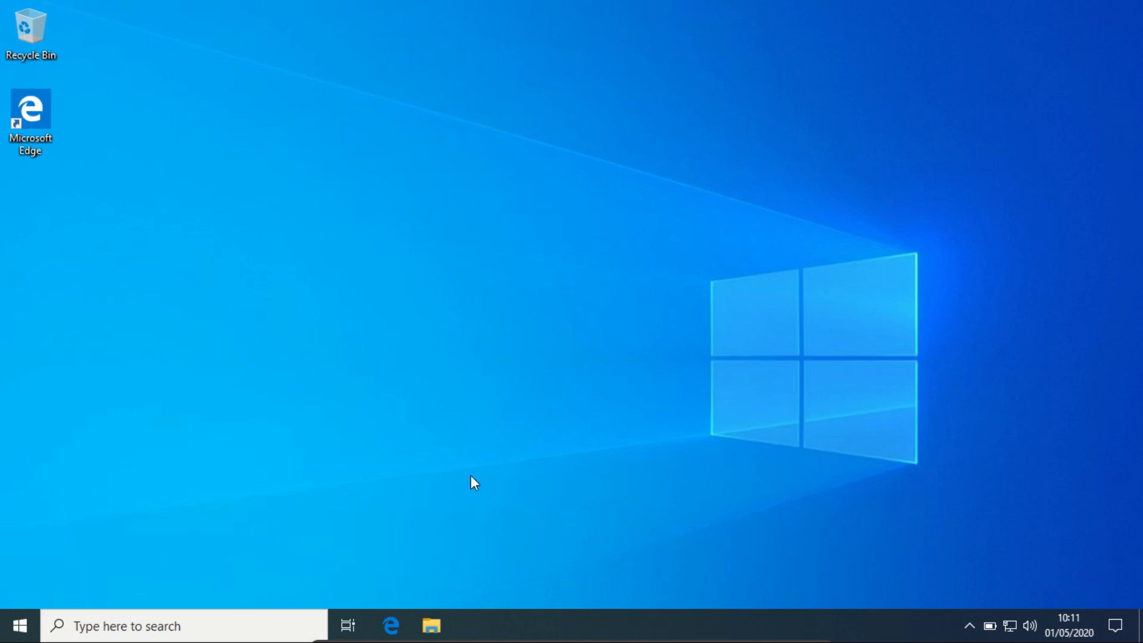
Launch WinUSB from the DATA (D:) drive and allow it to make changes to the device.
left_click(431, 624)
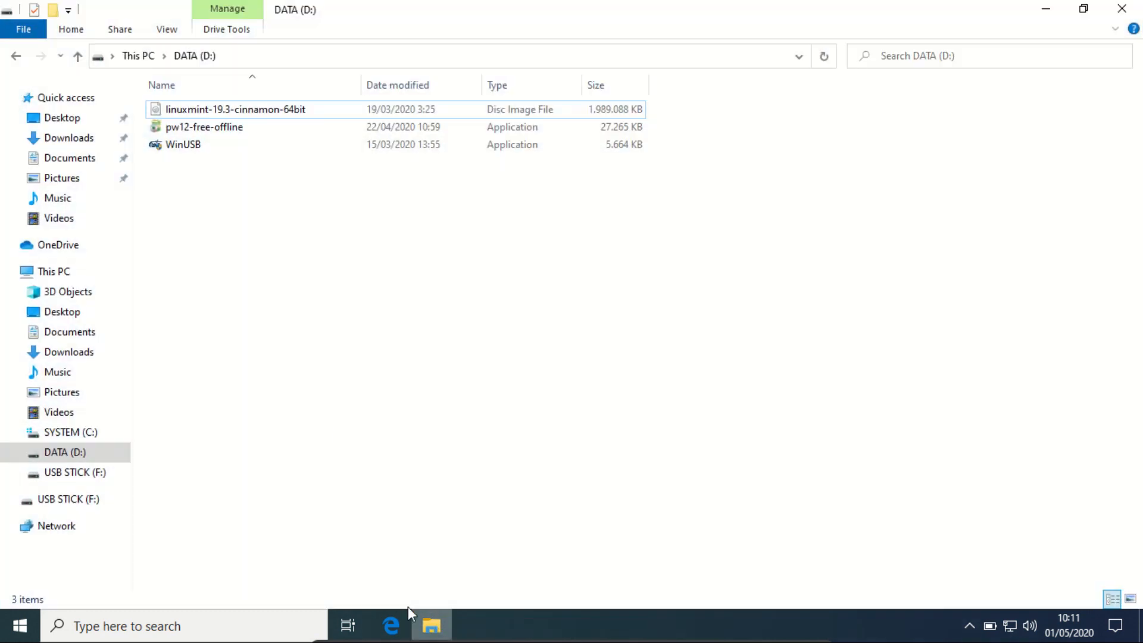
left_click(177, 152)
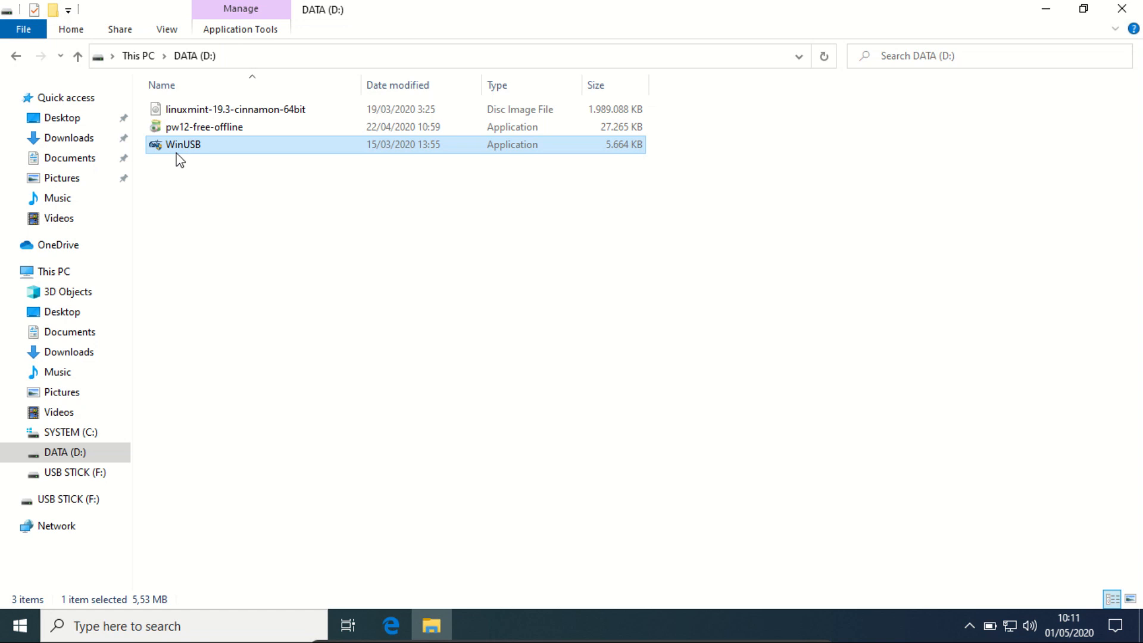
double_click(176, 153)
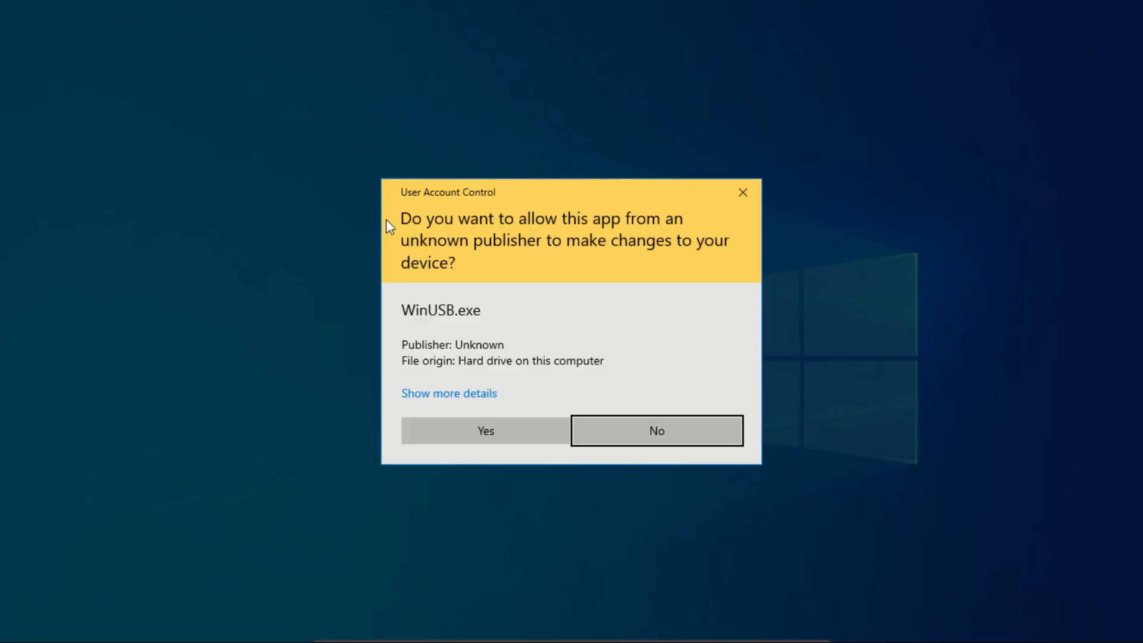
left_click(518, 433)
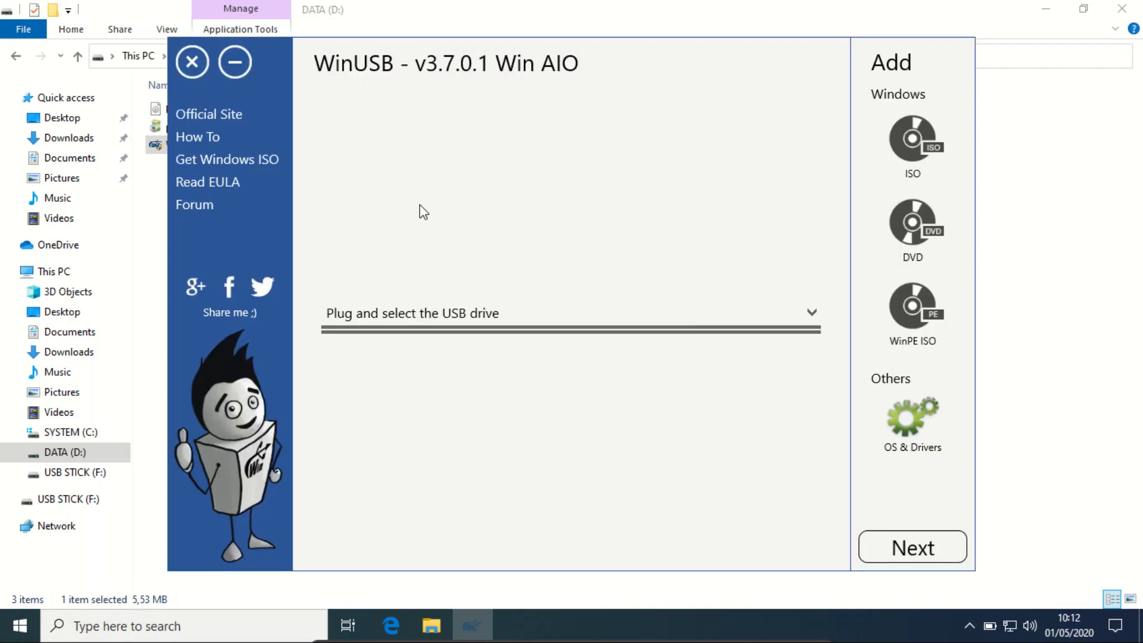
Select the F: USB STICK as the target drive and pick the Ubuntu ISO file option under OS & Drivers.
left_click(811, 327)
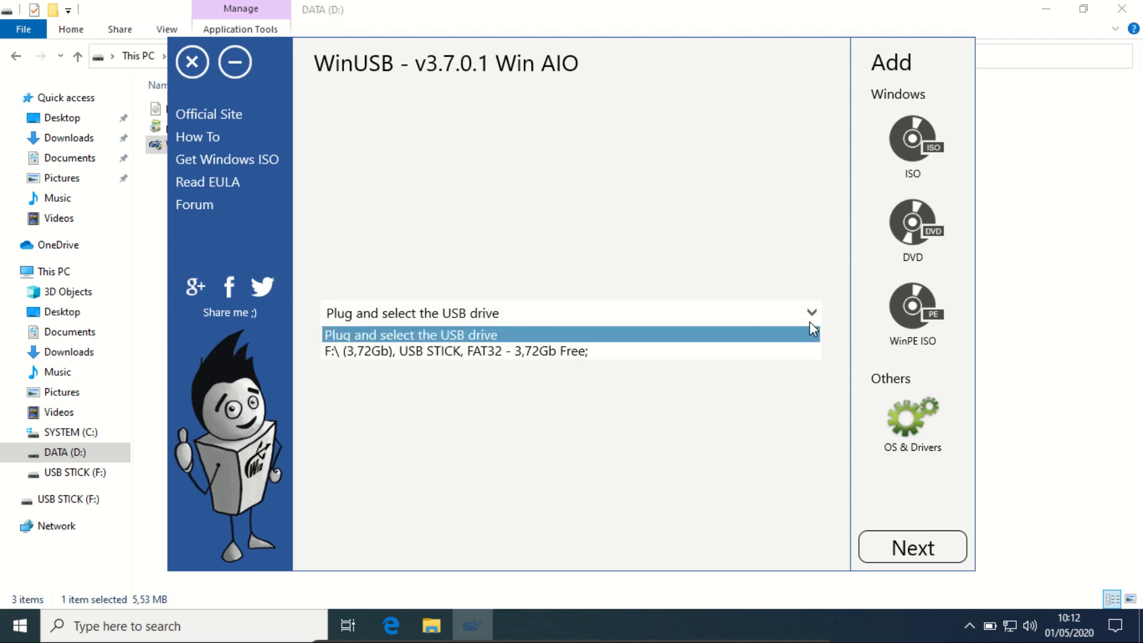
left_click(637, 351)
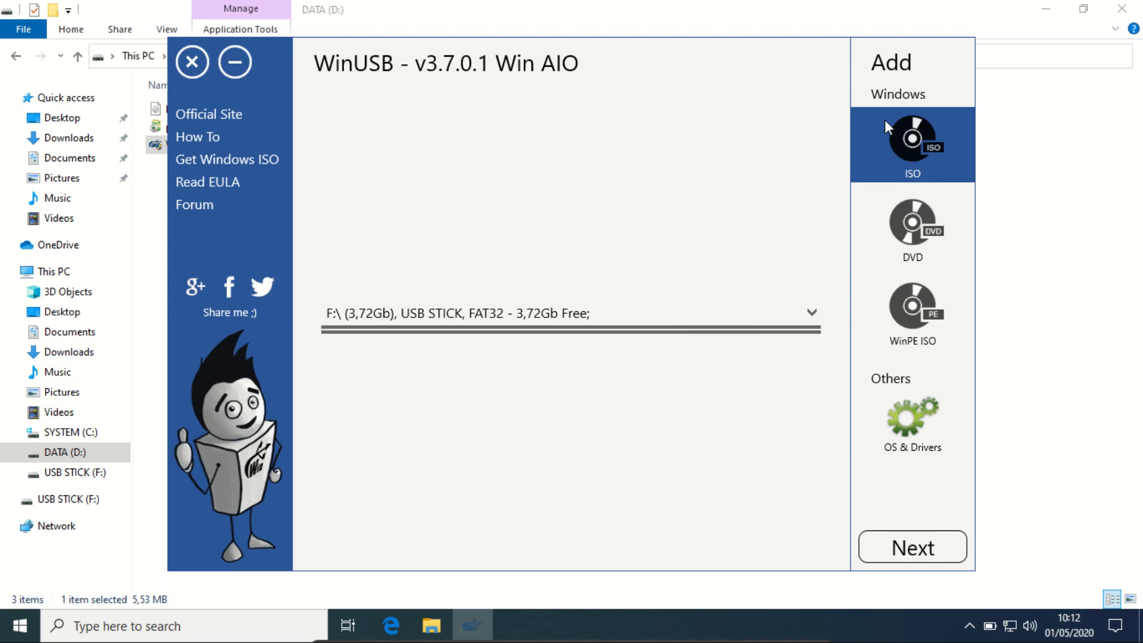
left_click(917, 409)
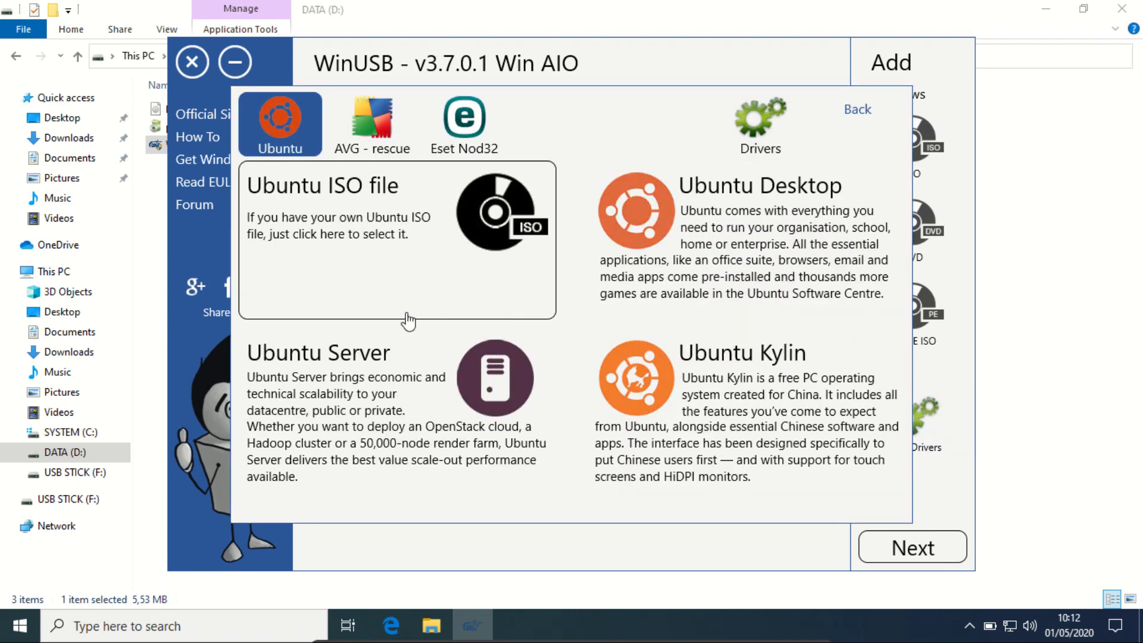
left_click(339, 245)
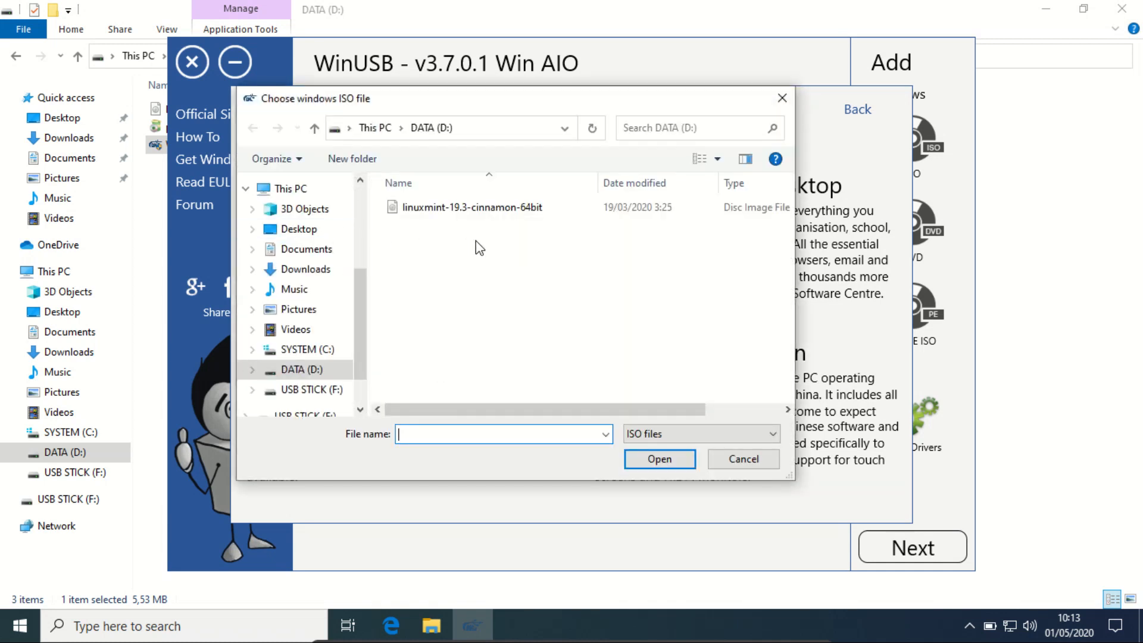
Choose linuxmint-19.3-cinnamon-64bit from DATA (D:) as the ISO file.
left_click(439, 208)
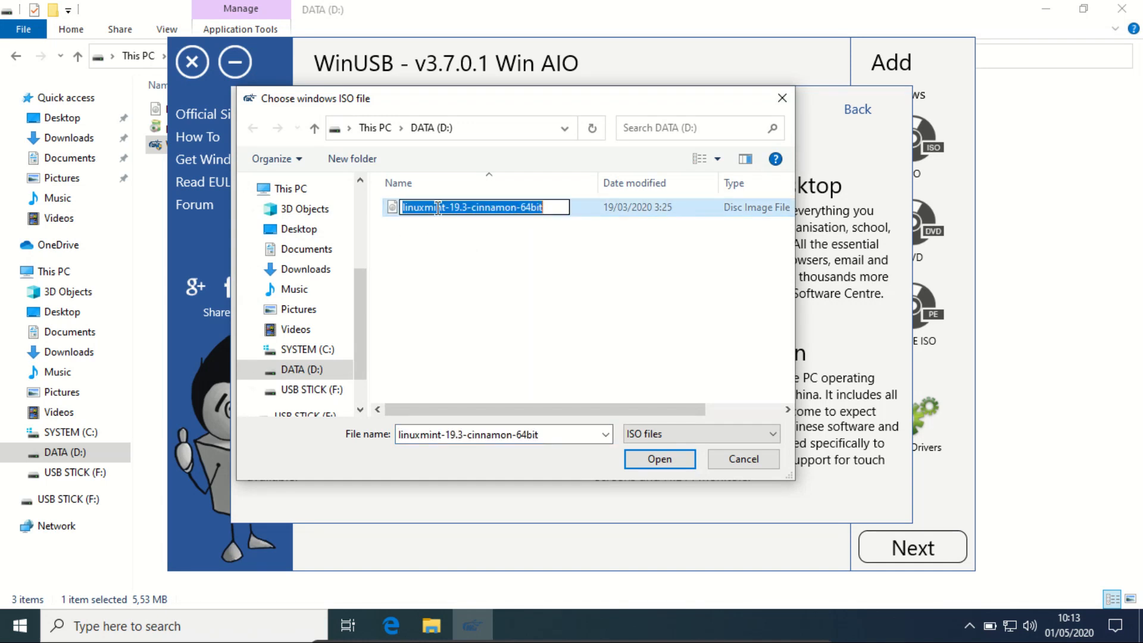
left_click(511, 237)
left_click(492, 214)
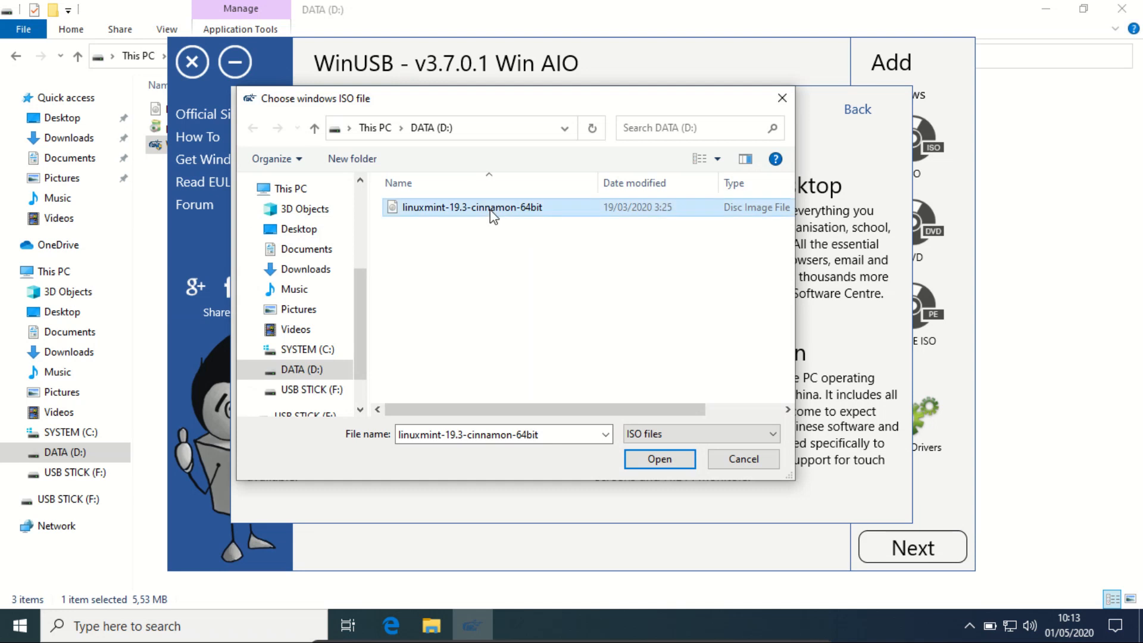
left_click(659, 459)
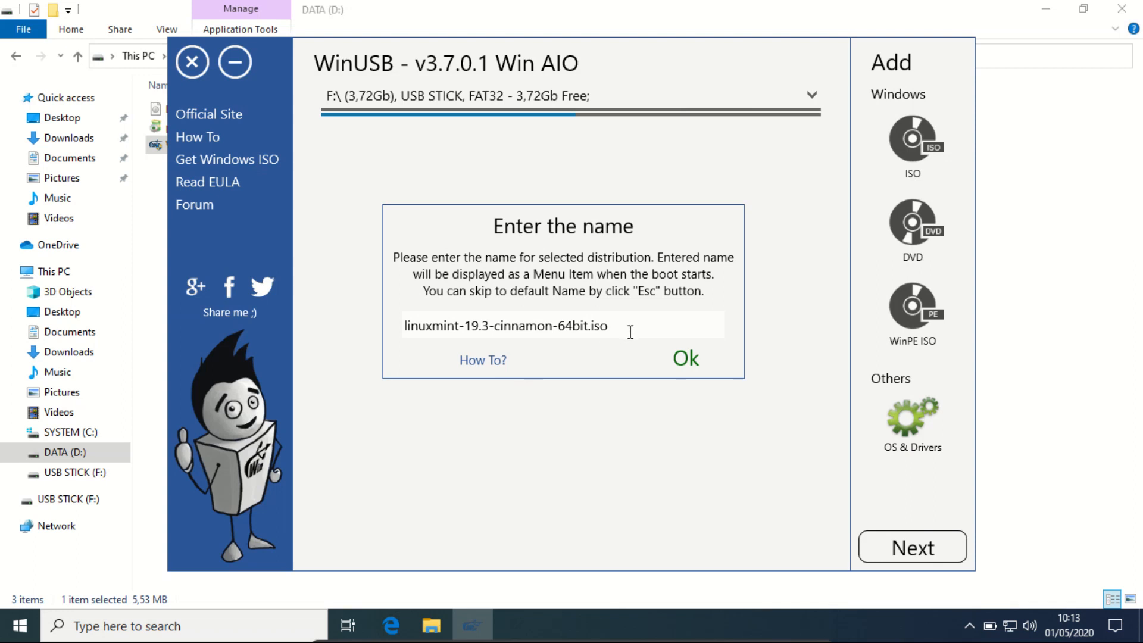
Name the boot menu entry Linux Mint 19.3 and confirm.
left_click_drag(629, 331, 405, 315)
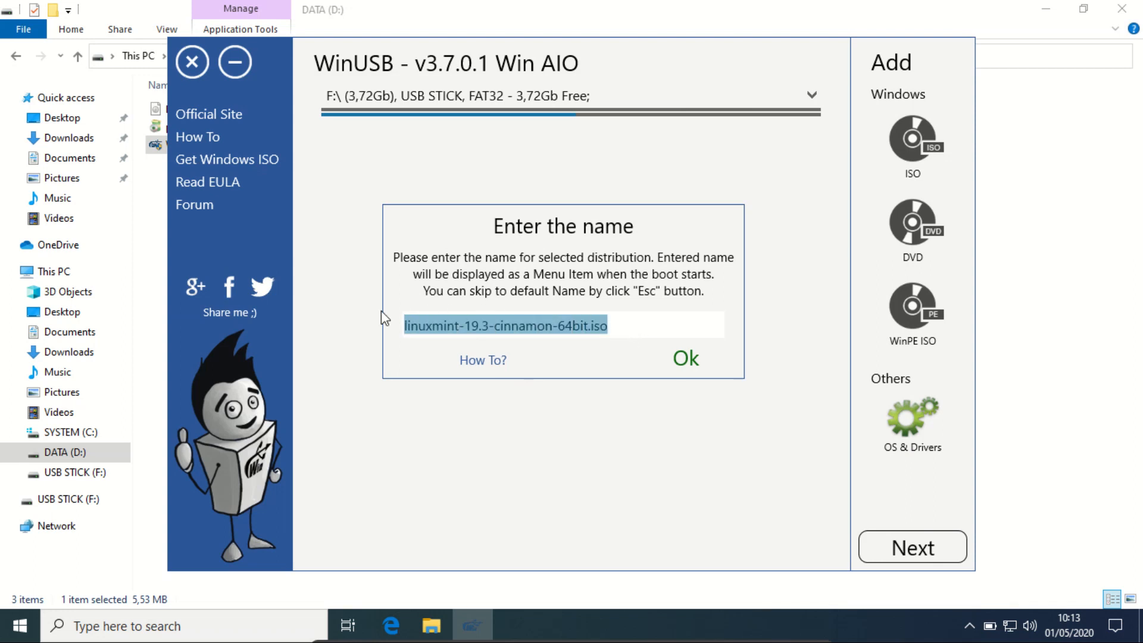
type("Linux")
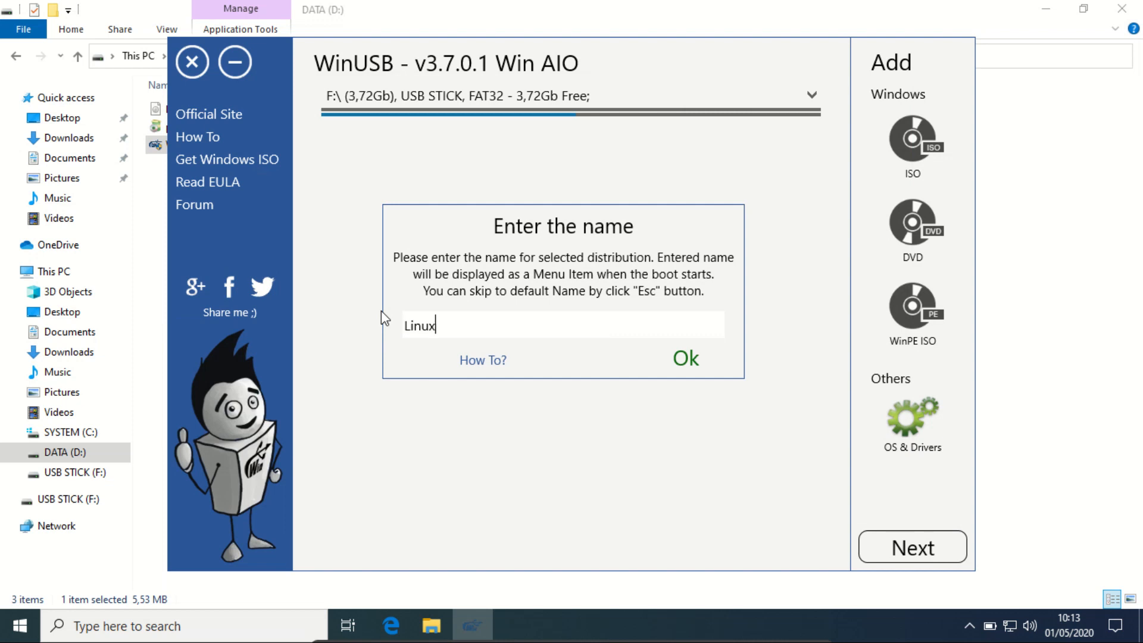
type(" Mint 19.3")
left_click(679, 361)
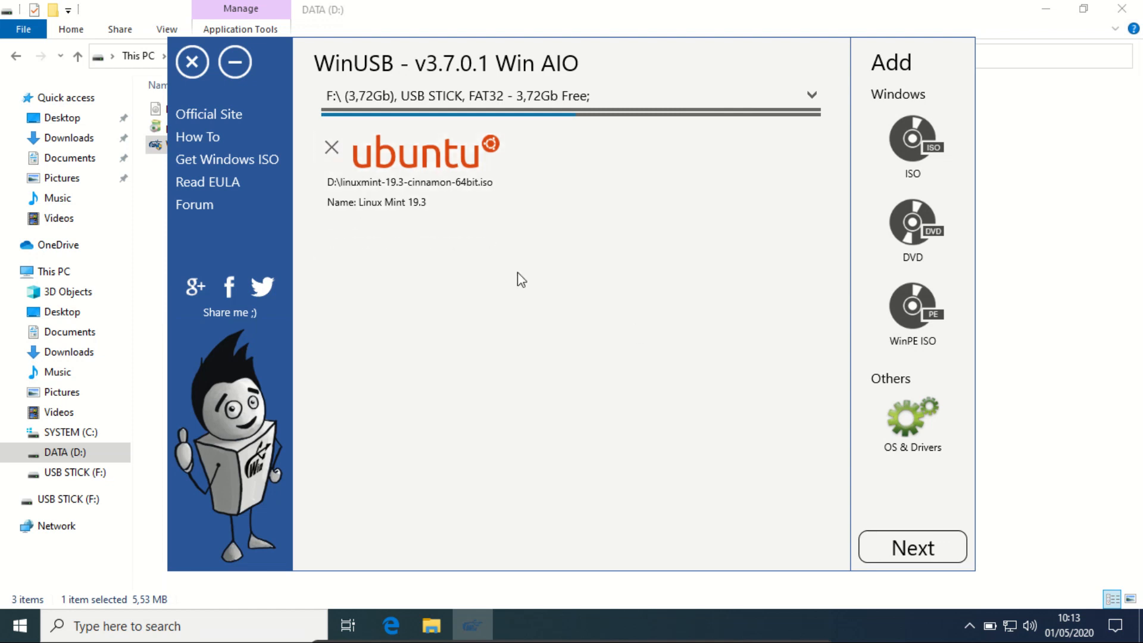
Proceed to format settings, choose FAT32 formatting, and confirm making the drive bootable despite the erase warning.
left_click(899, 547)
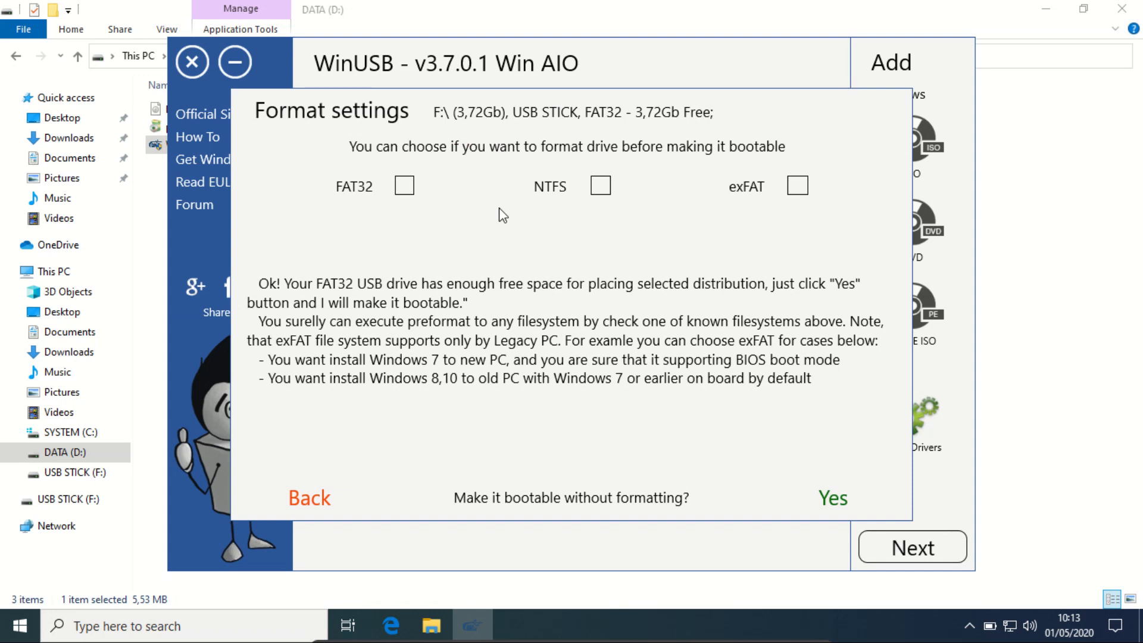
left_click(405, 187)
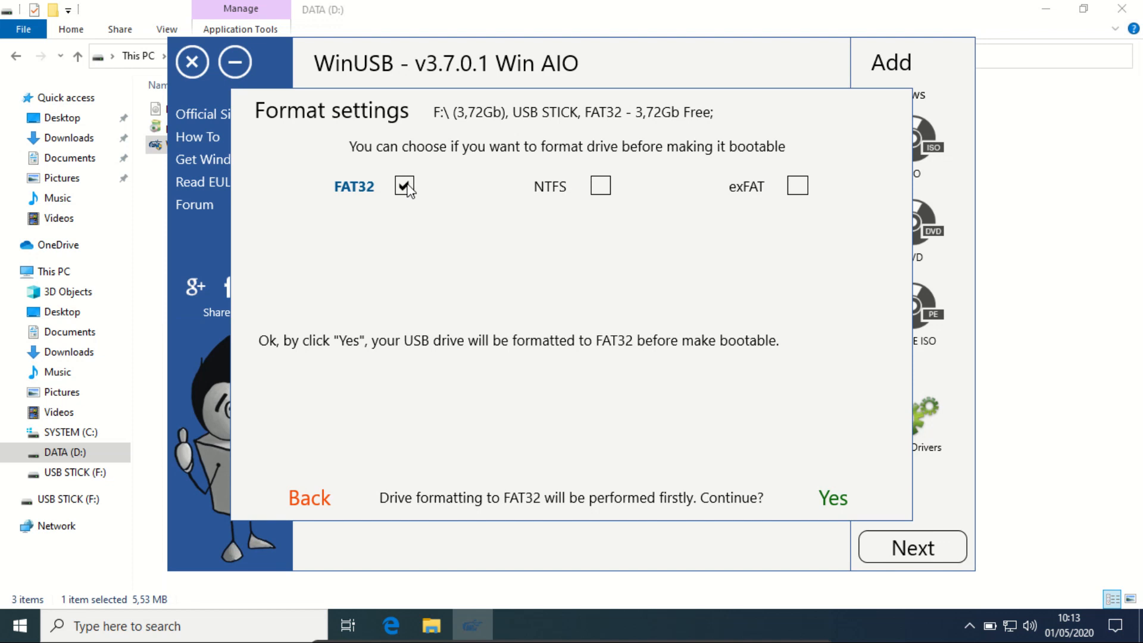
left_click(408, 186)
left_click(408, 185)
left_click(835, 492)
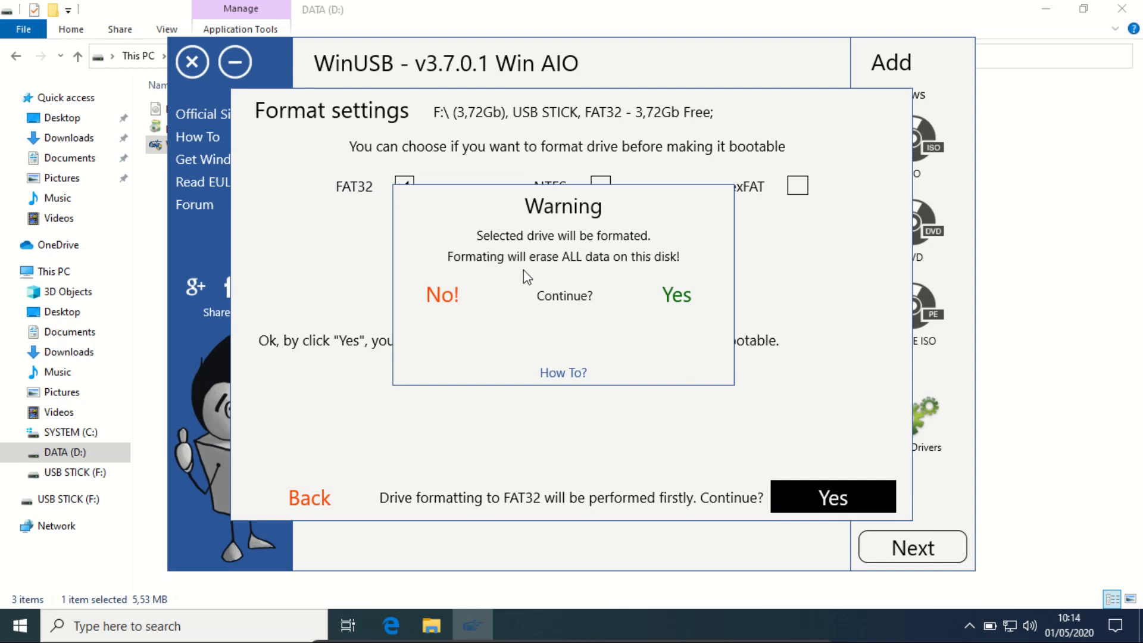
left_click(686, 309)
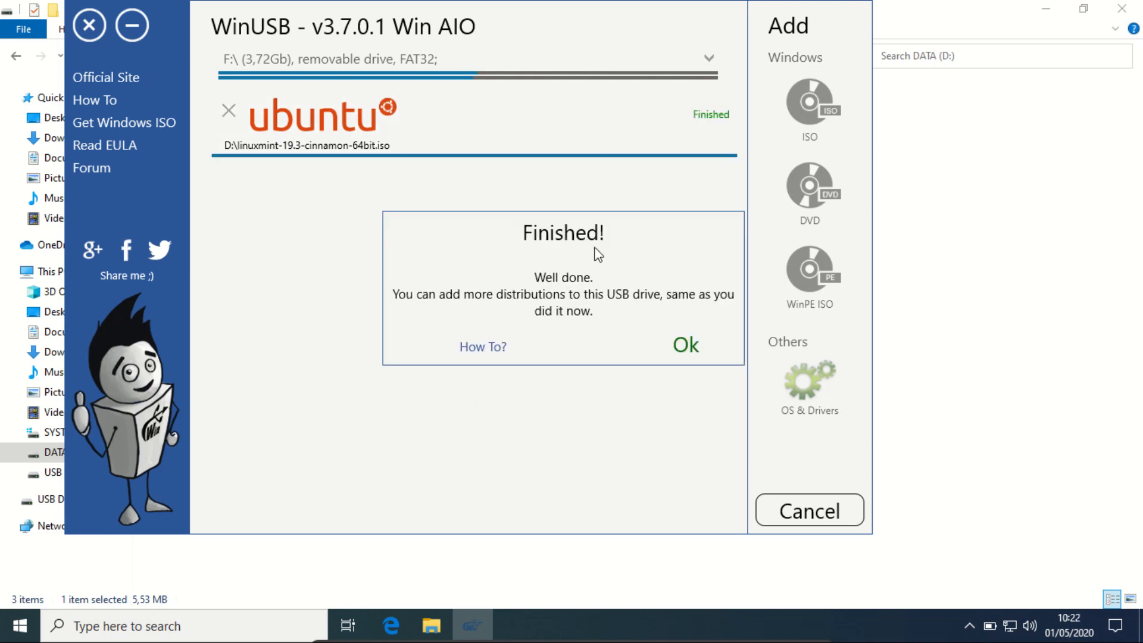
Acknowledge the finished message and close WinUSB.
left_click(681, 344)
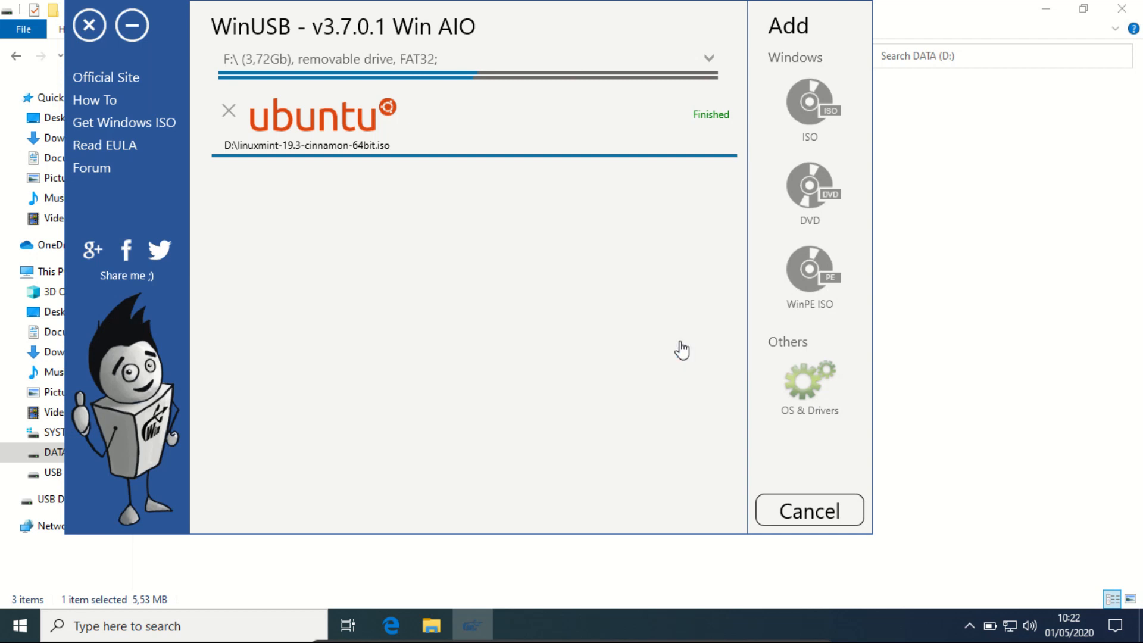
mouse_move(399, 136)
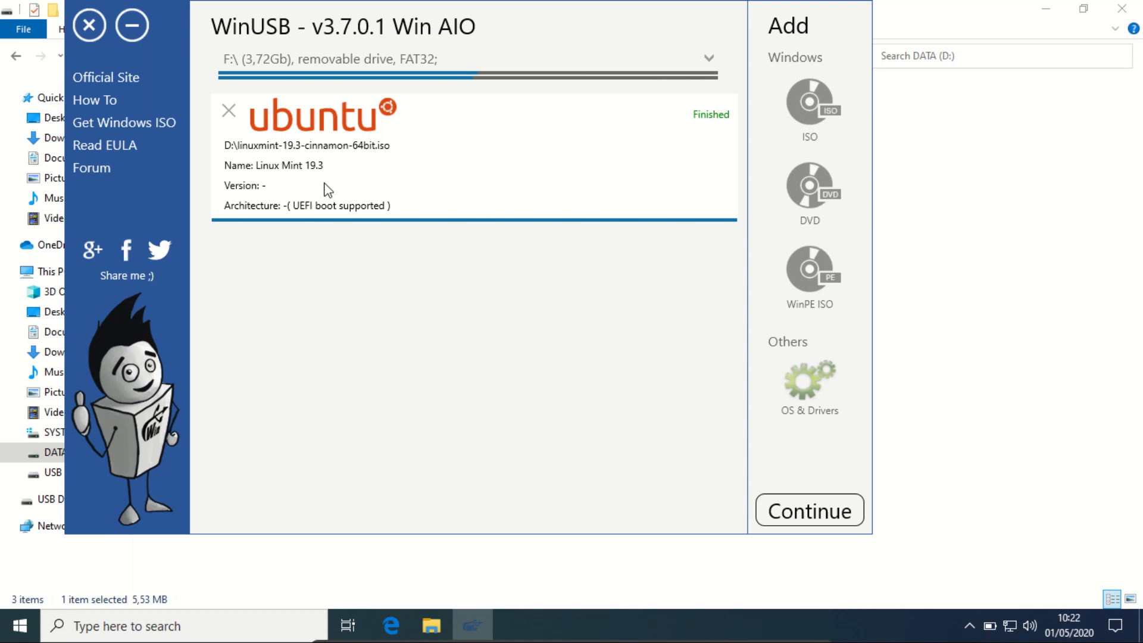
left_click(88, 25)
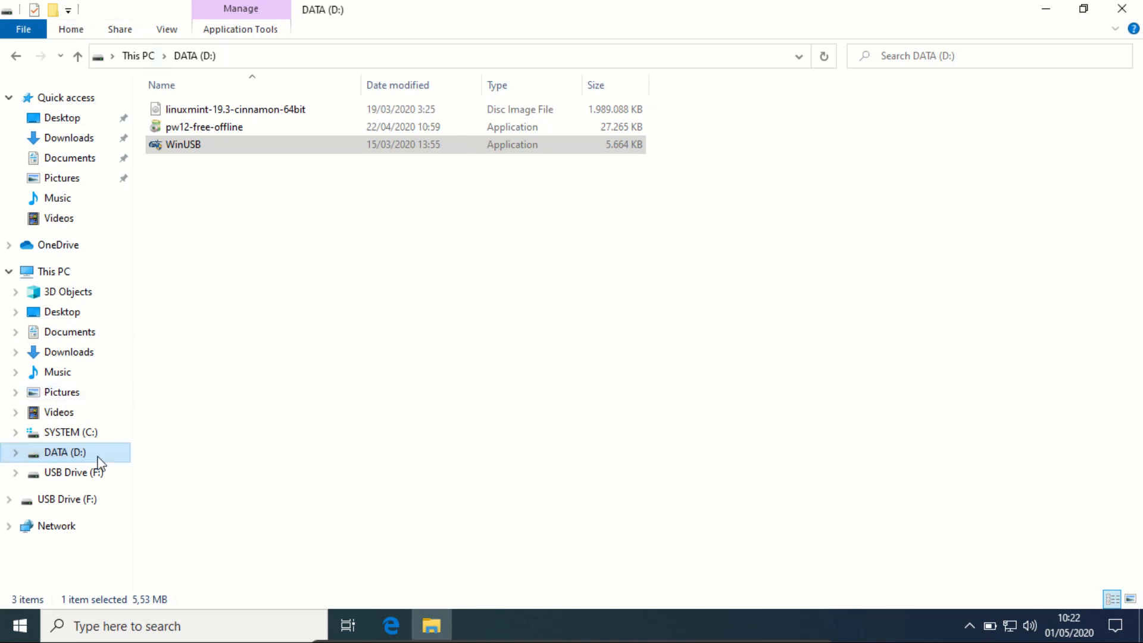
Browse the USB Drive (F:) contents and its WinUSB folder.
left_click(88, 474)
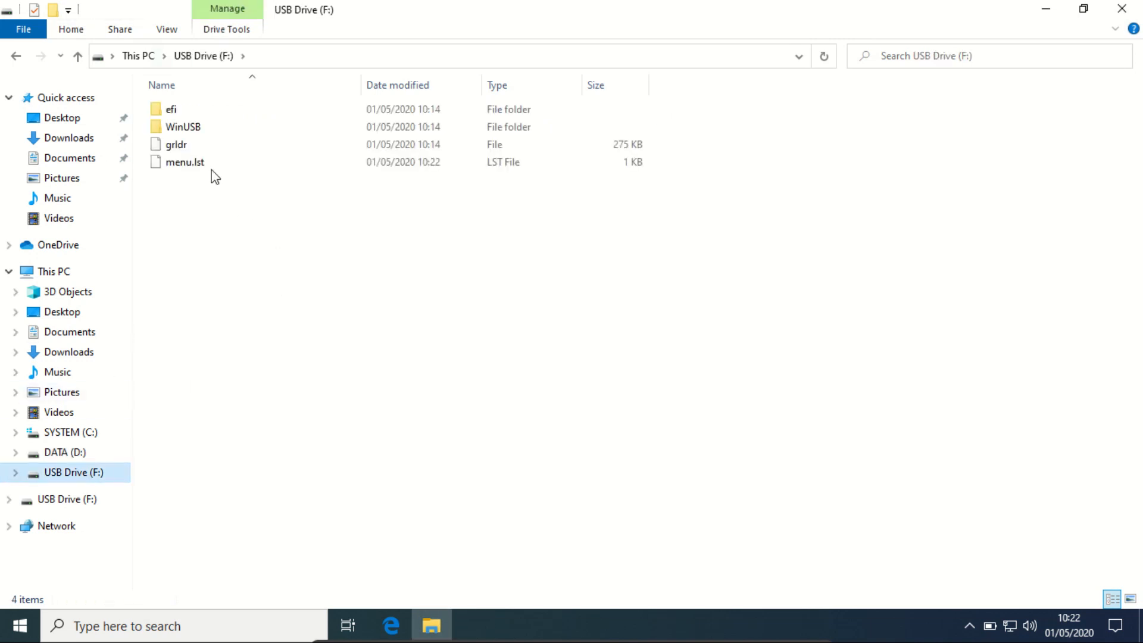
left_click(175, 129)
double_click(177, 133)
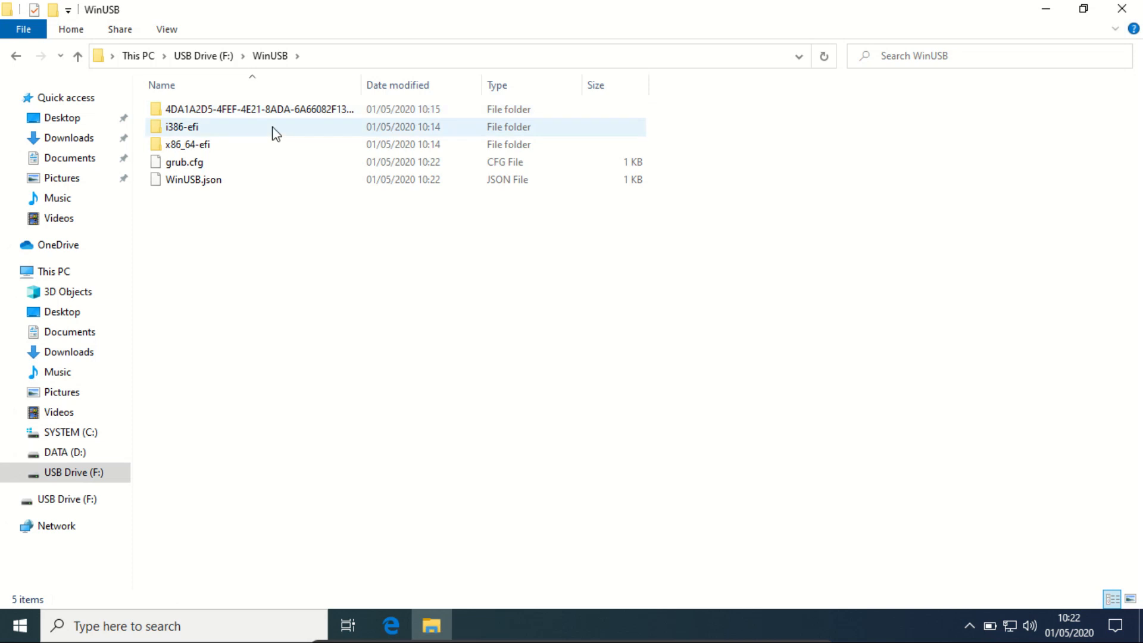
double_click(308, 122)
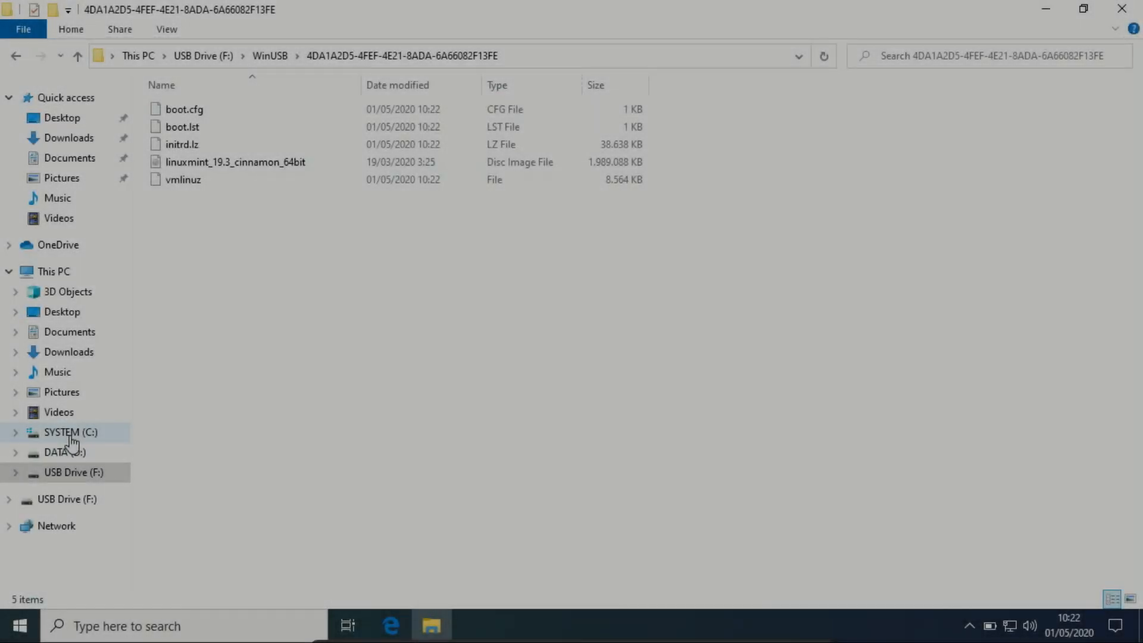
left_click(71, 434)
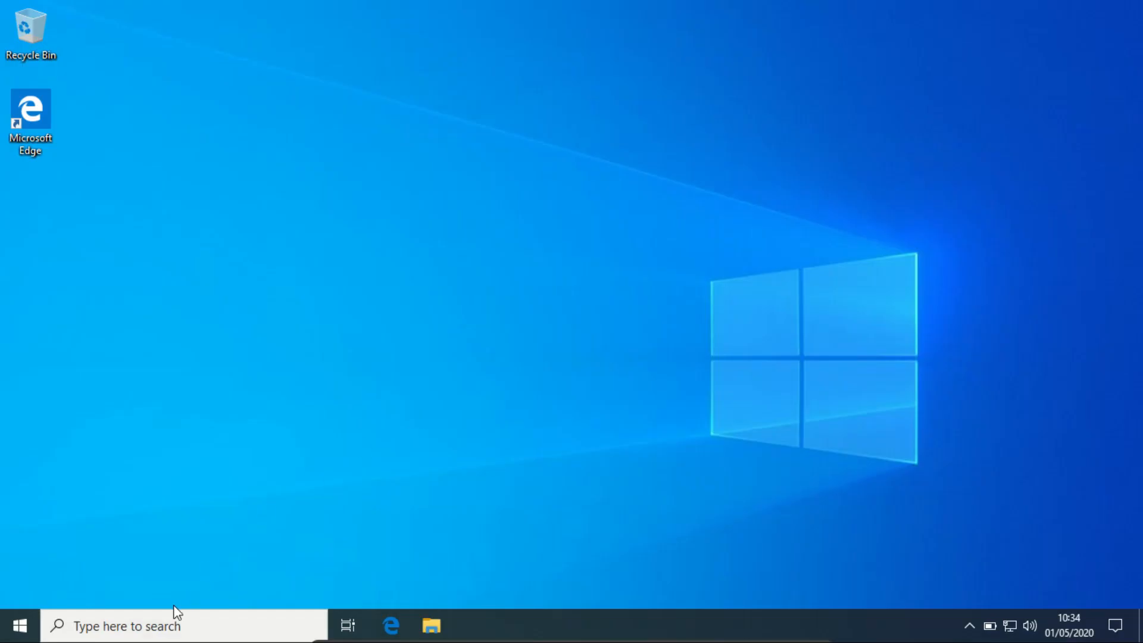
Search for disk and open Create and format hard disk partitions.
left_click(163, 634)
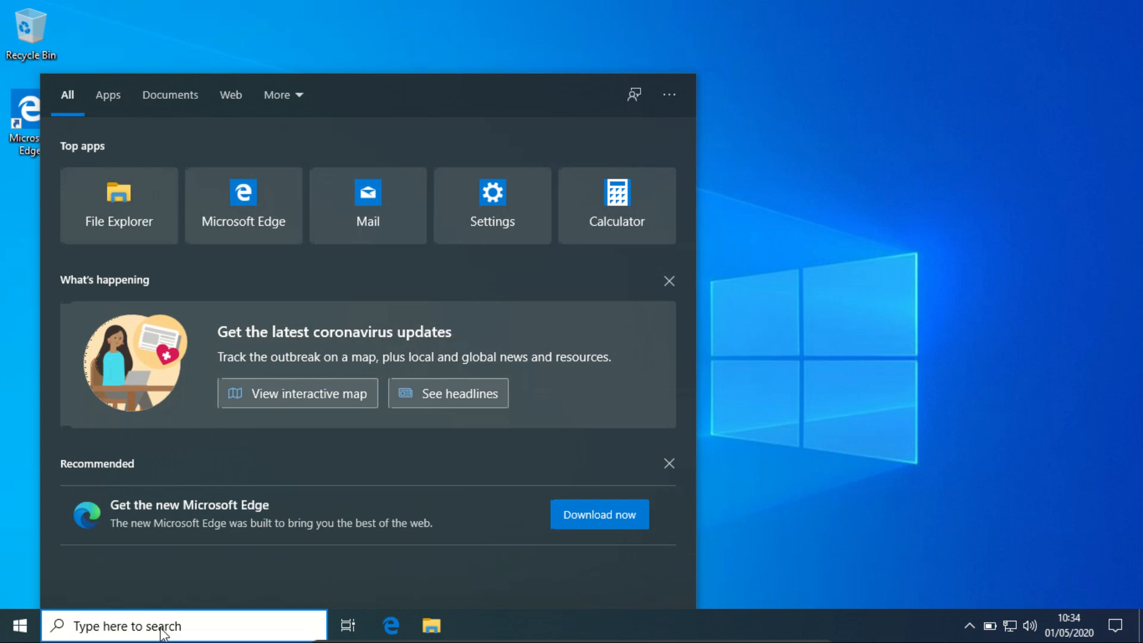
left_click(976, 328)
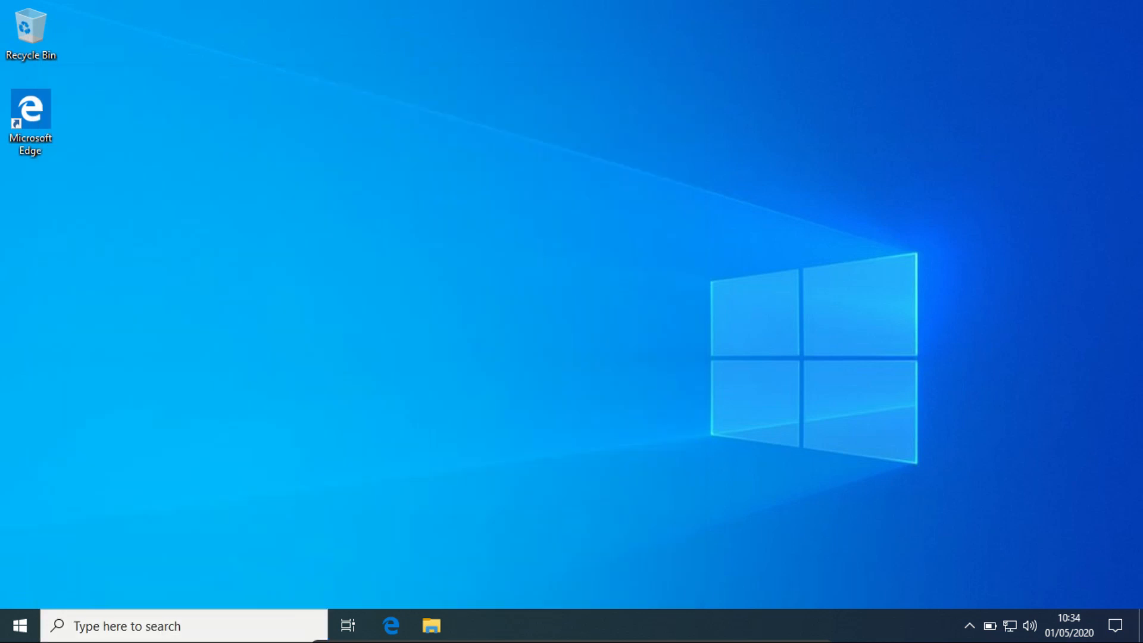
left_click(95, 626)
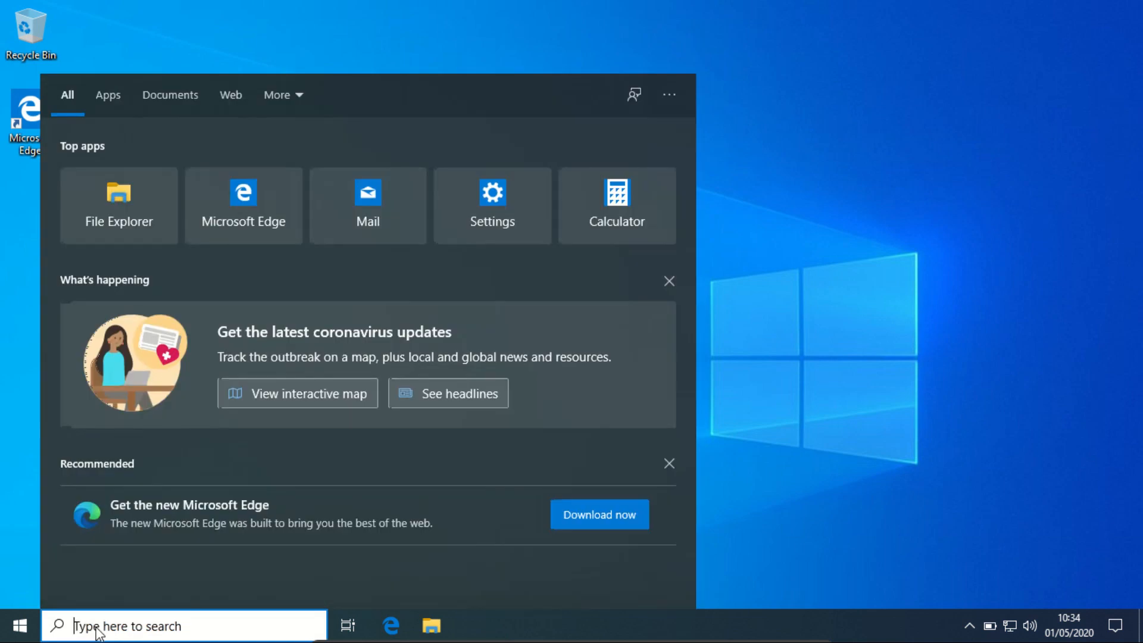
type("disk")
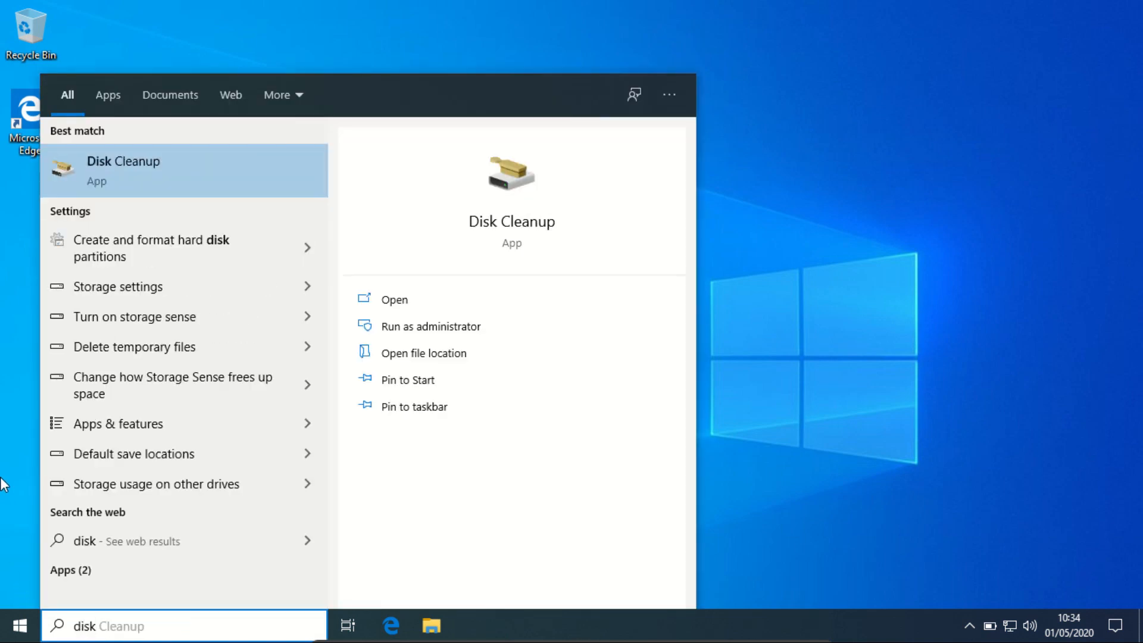
left_click(156, 250)
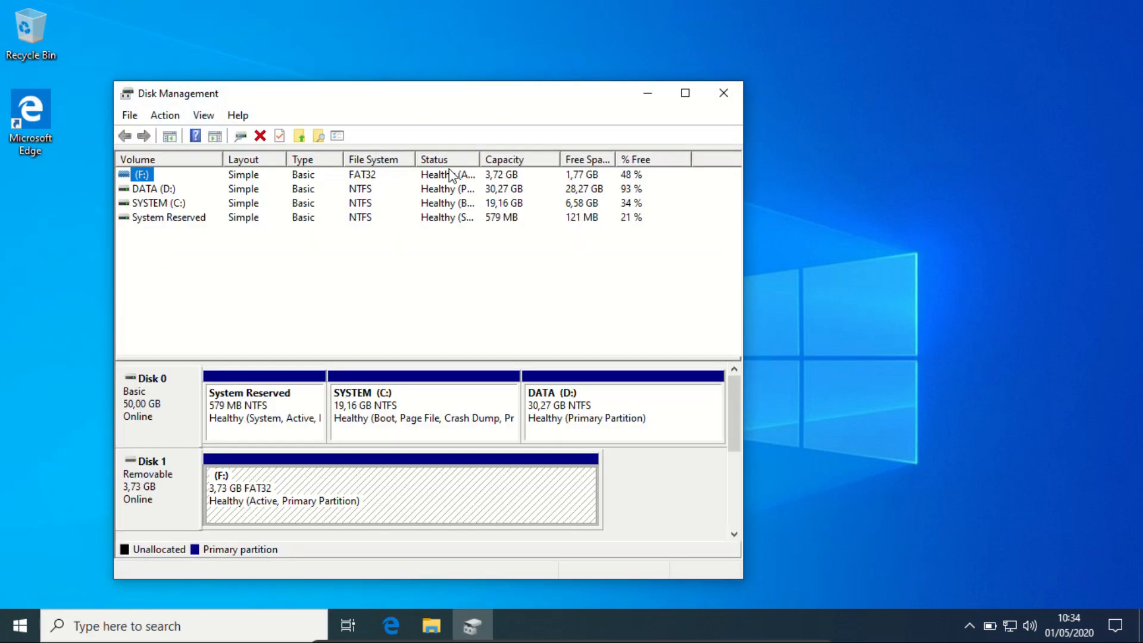
Maximize Disk Management and inspect the disk partitions.
left_click(686, 93)
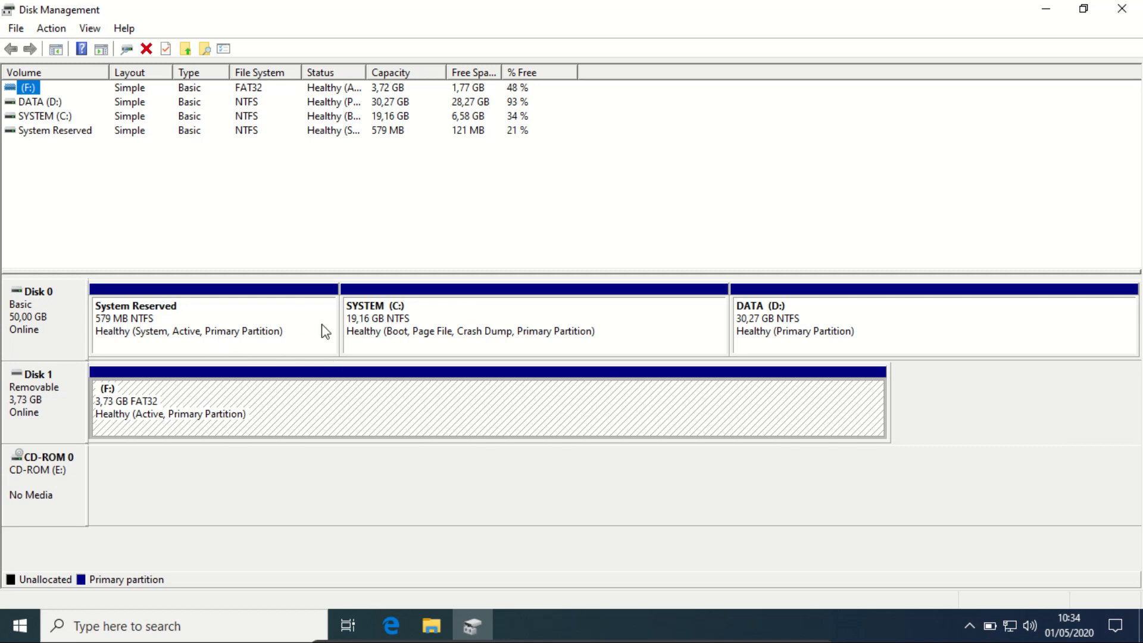
left_click(824, 316)
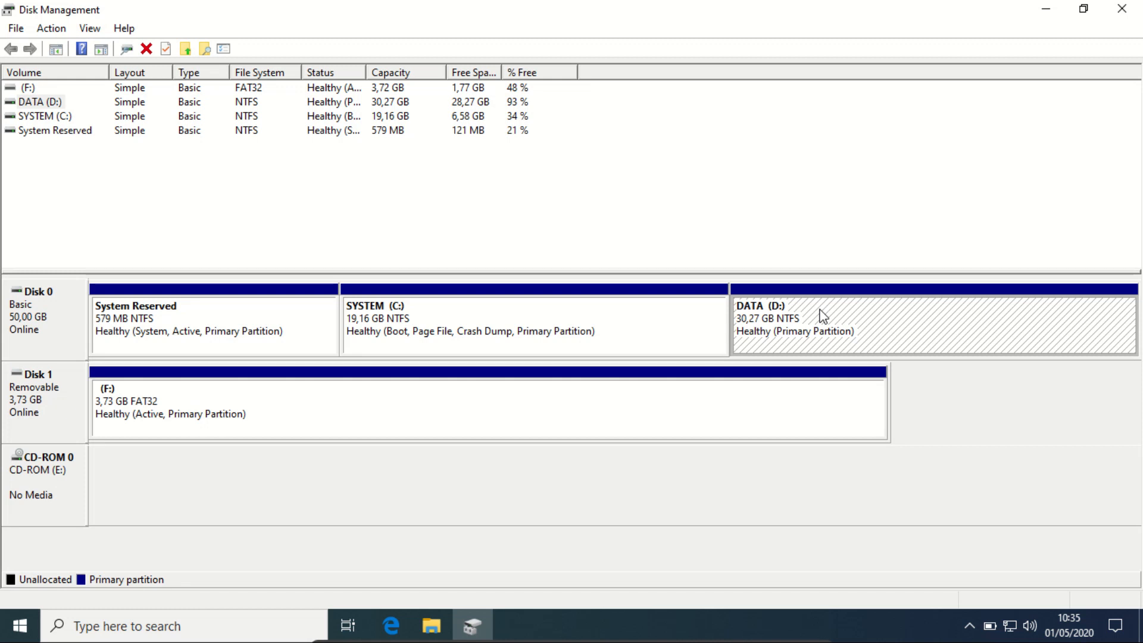
Shrink the DATA (D:) volume by 20000 MB.
right_click(820, 311)
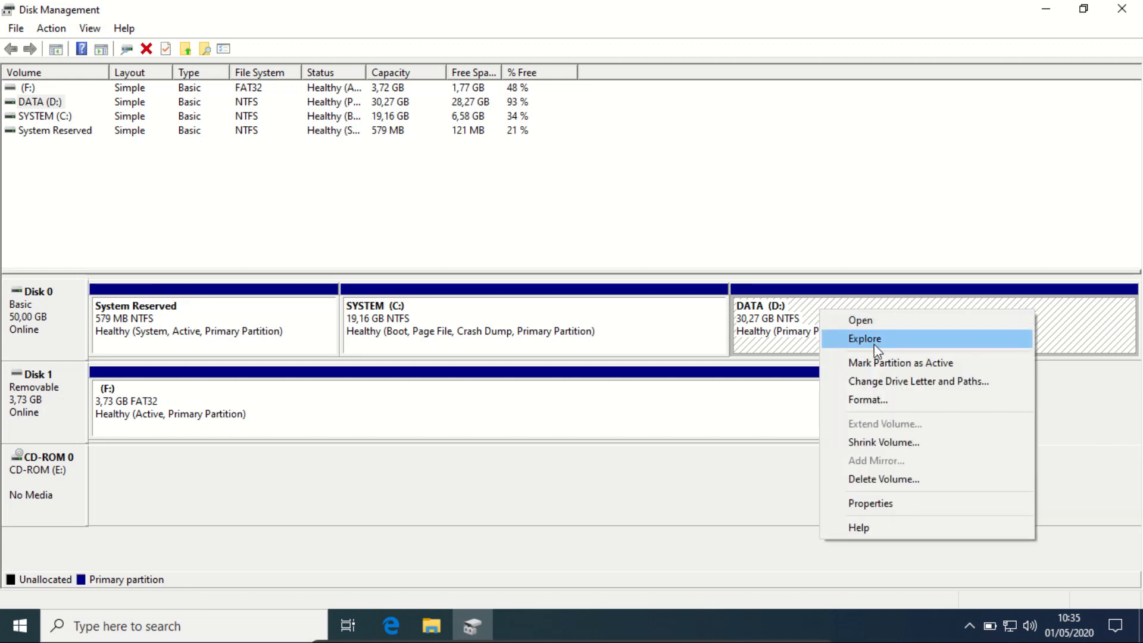
left_click(907, 448)
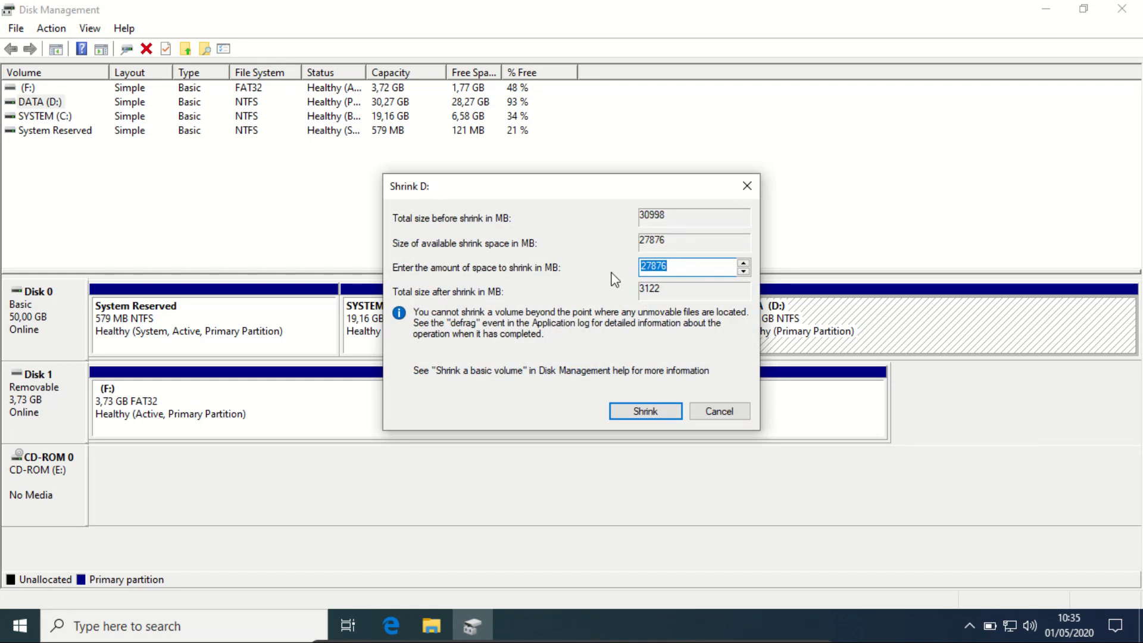
left_click_drag(668, 267, 640, 267)
type("20000")
left_click(653, 408)
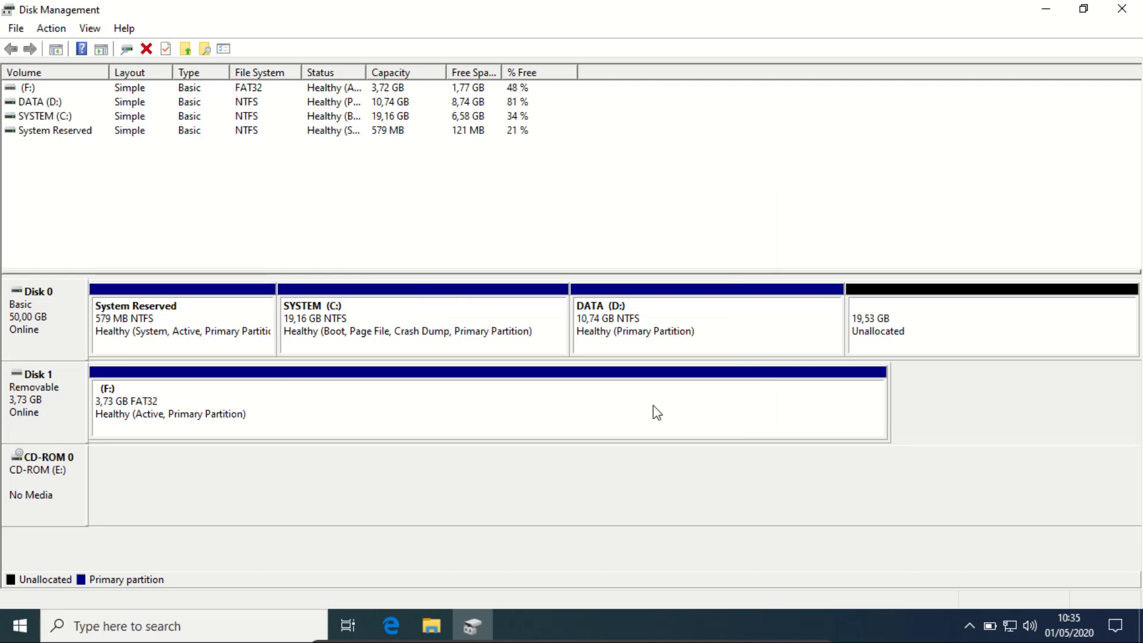
Select the new unallocated space on Disk 0 and close Disk Management.
left_click(677, 317)
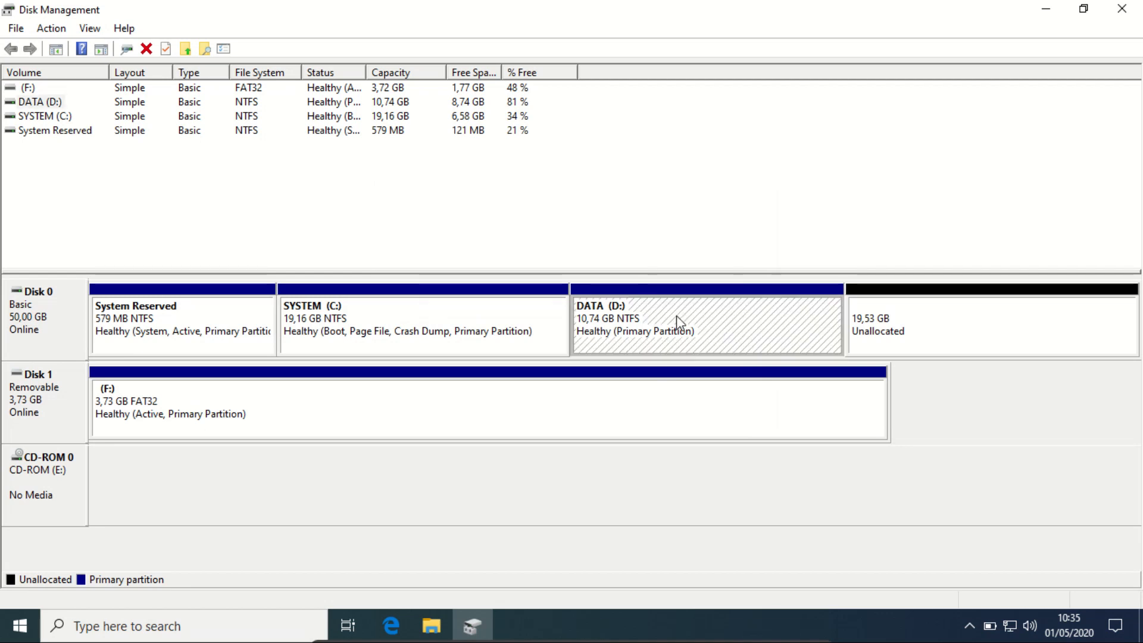
left_click(943, 311)
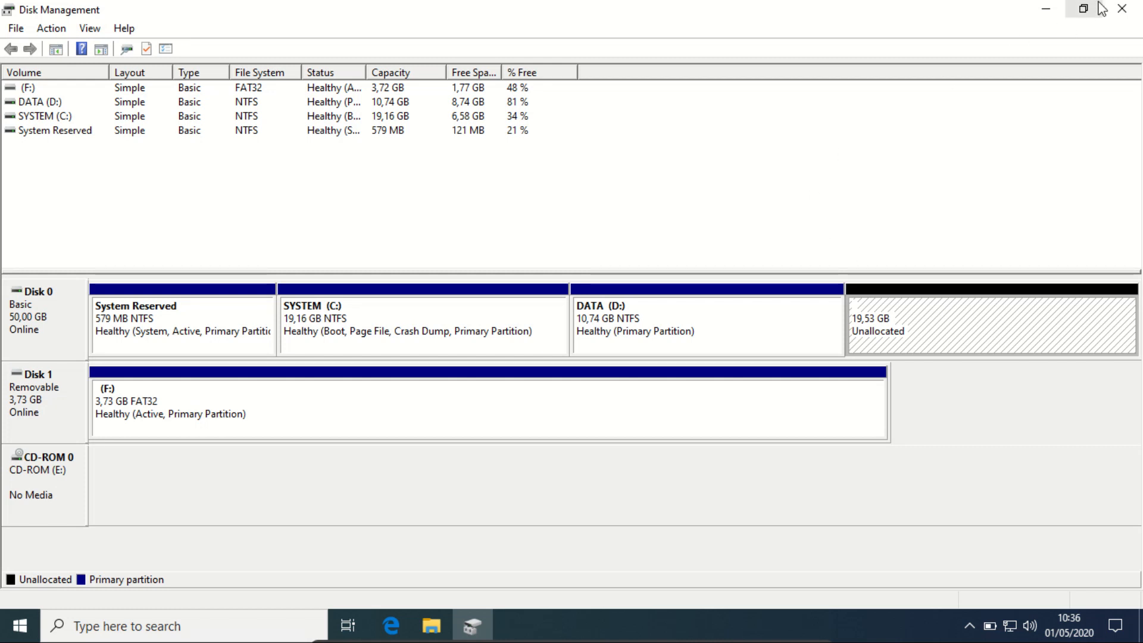
left_click(1122, 15)
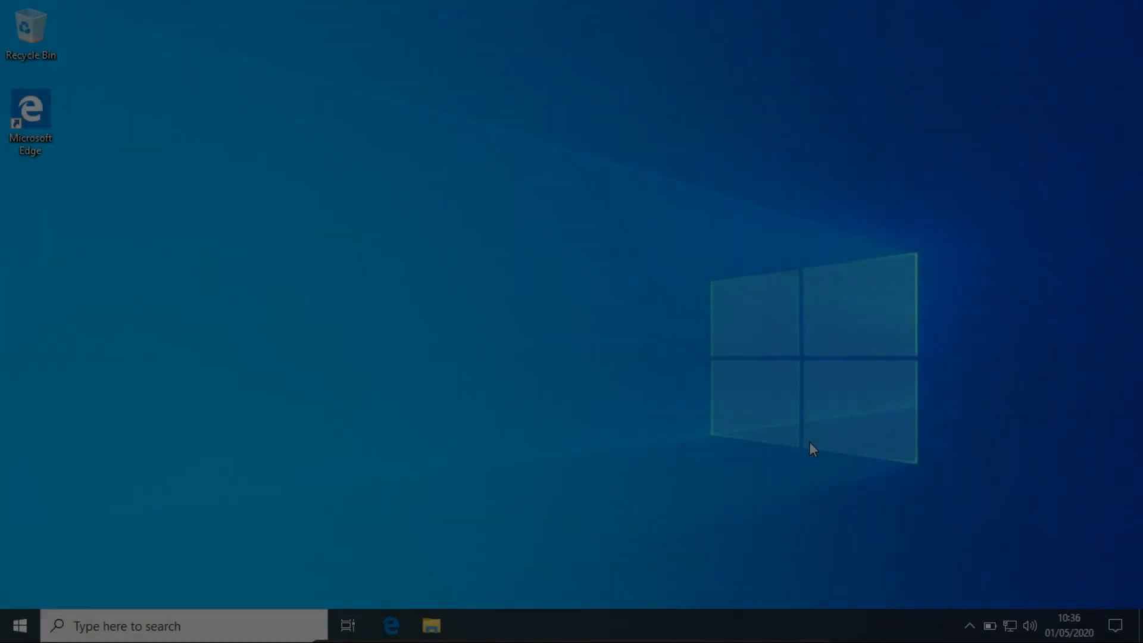
Restart Windows from the Start menu's power options.
left_click(969, 625)
left_click(753, 522)
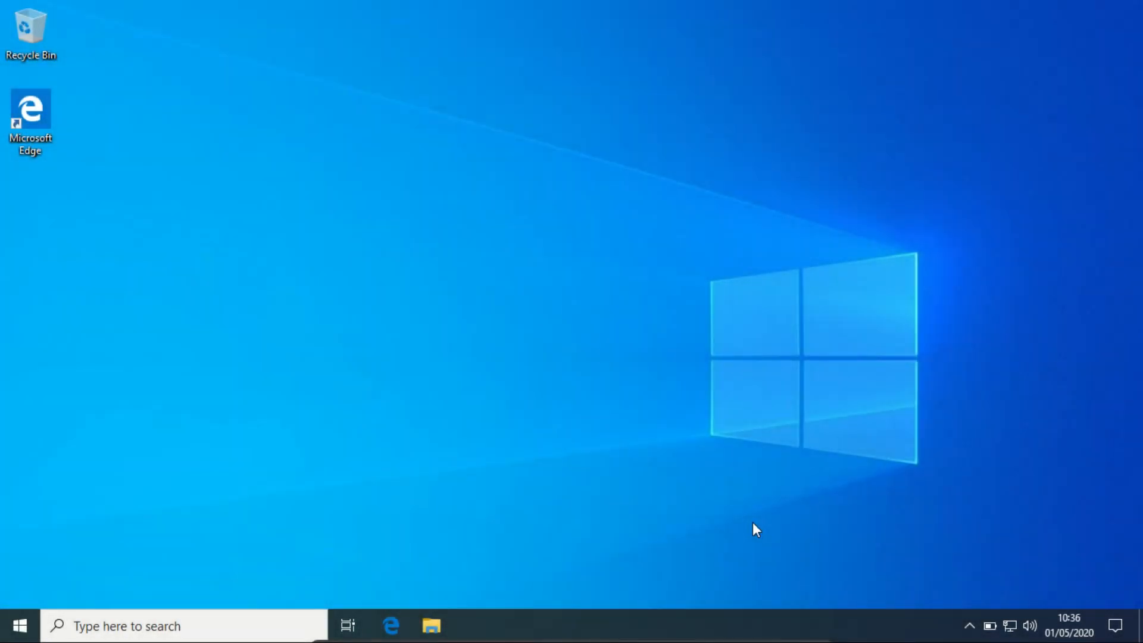
left_click(26, 625)
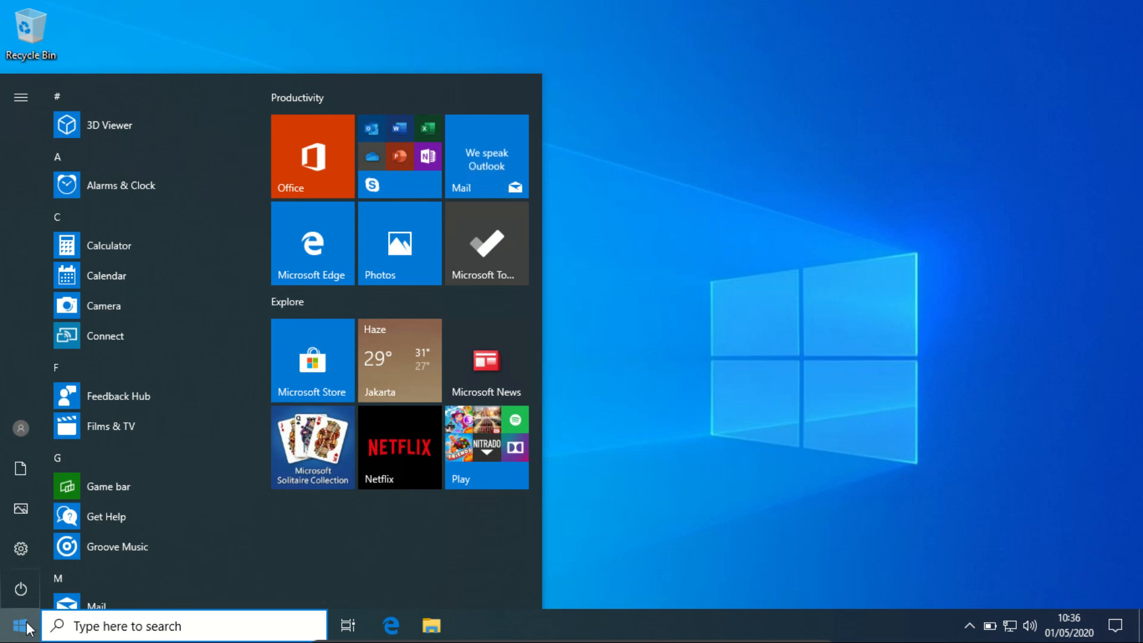
mouse_move(26, 589)
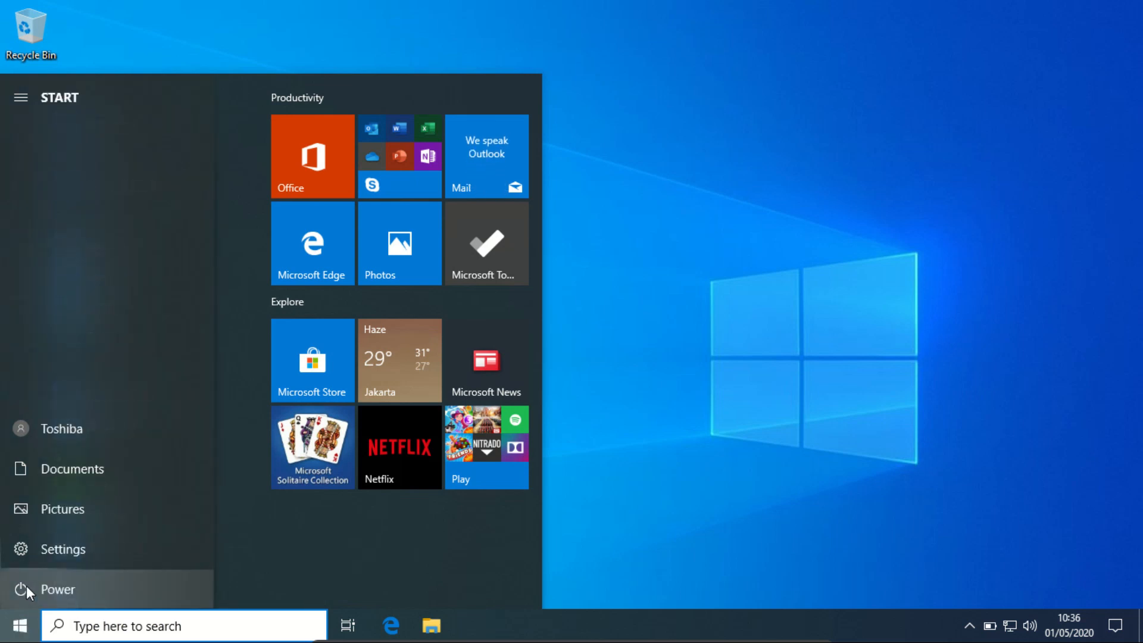
left_click(56, 588)
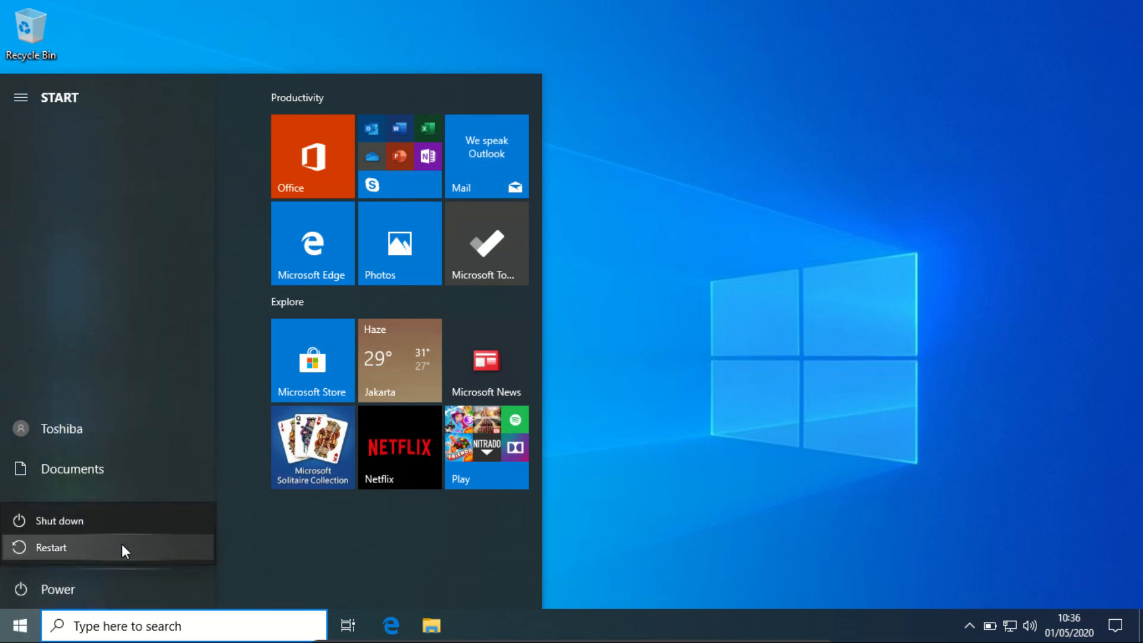
left_click(89, 543)
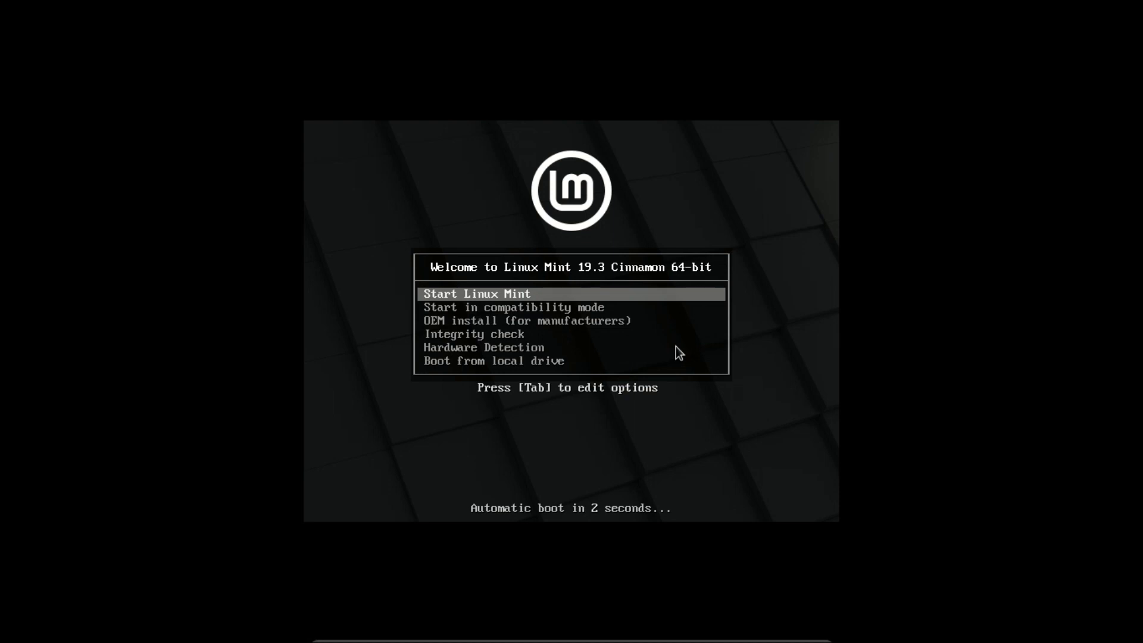
Boot into Start Linux Mint from the USB boot menu.
key("Down")
key("Up")
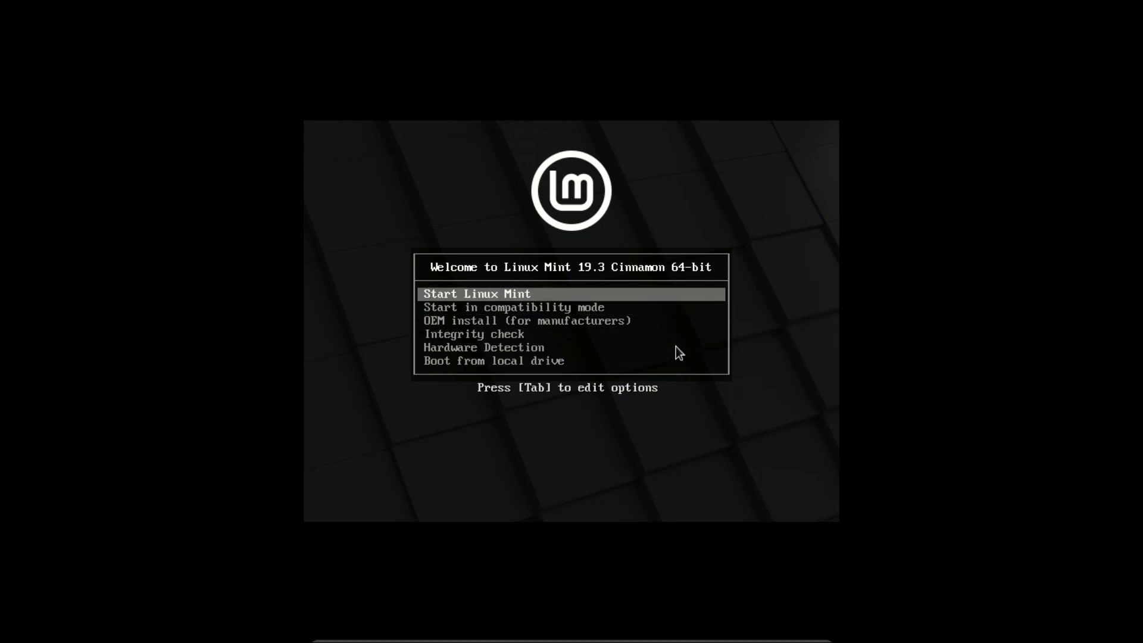
key("Return")
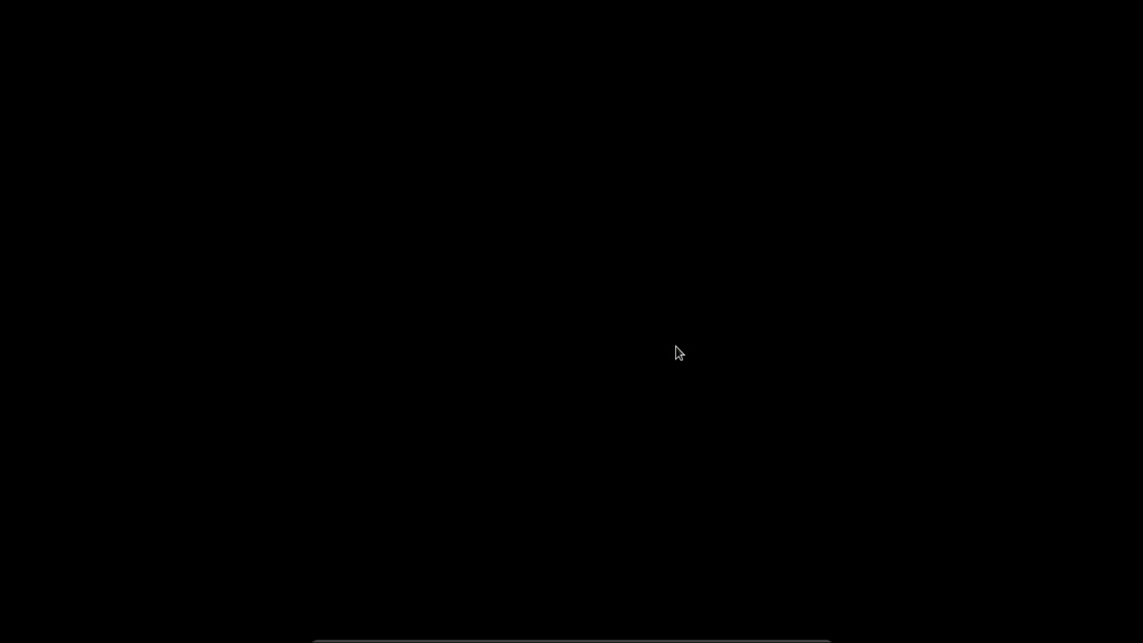
left_click(1094, 22)
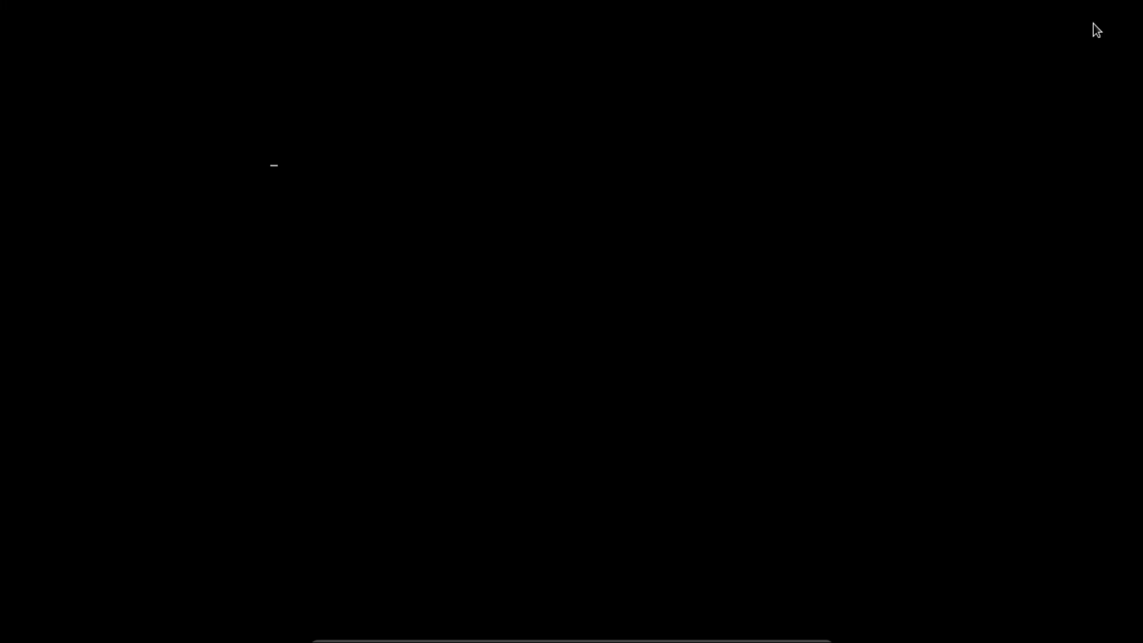
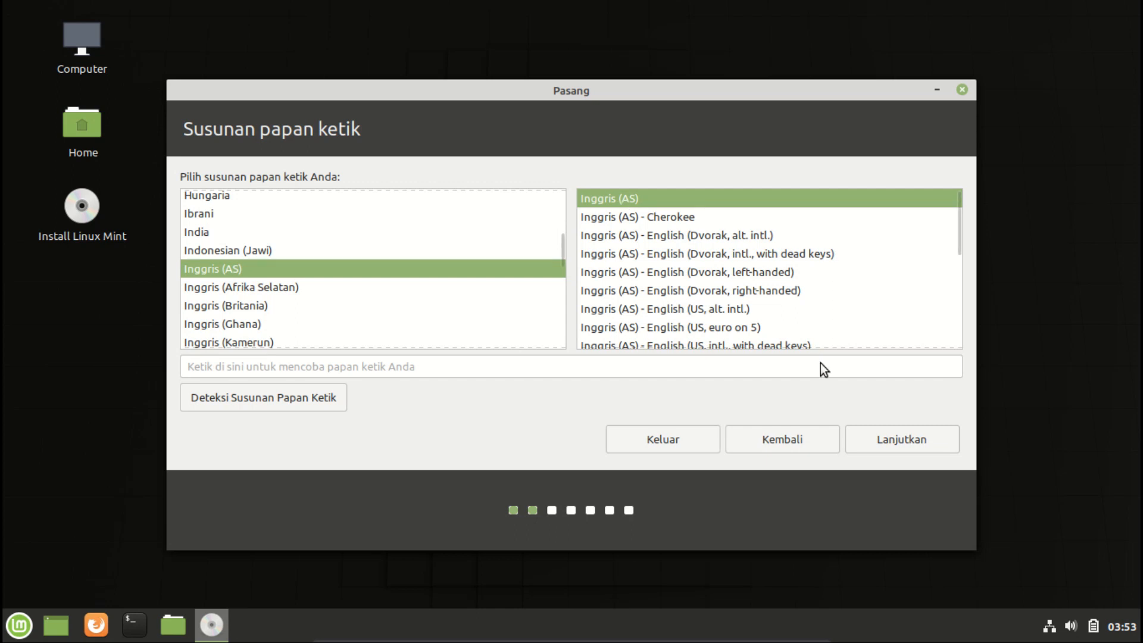
Continue with the English (US) keyboard layout and the third-party software option checked.
left_click(880, 435)
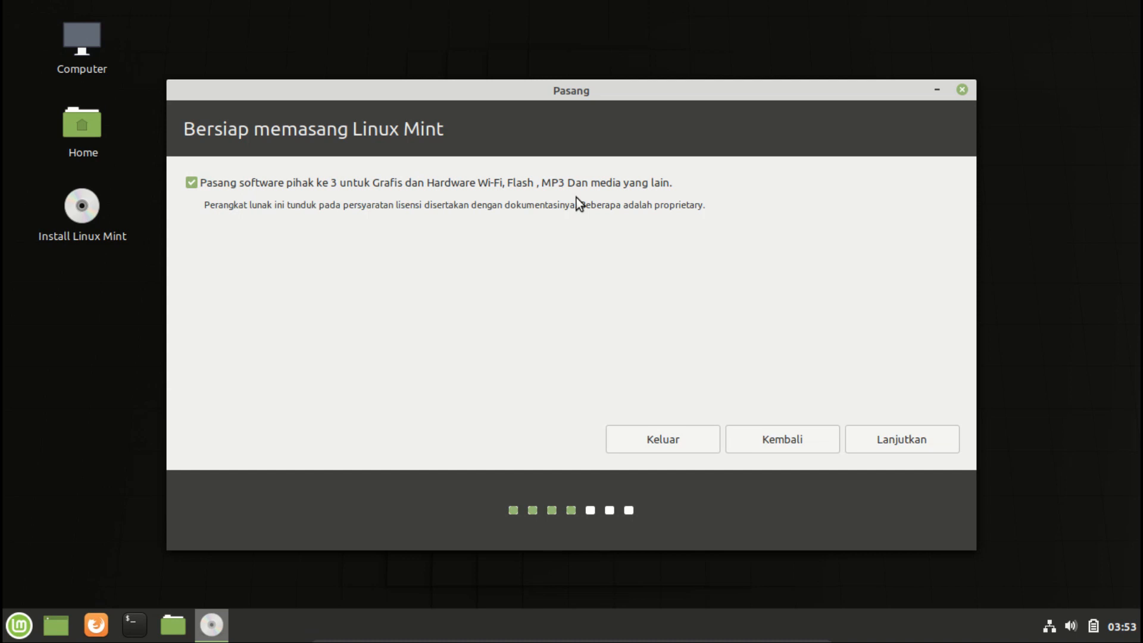
left_click(877, 439)
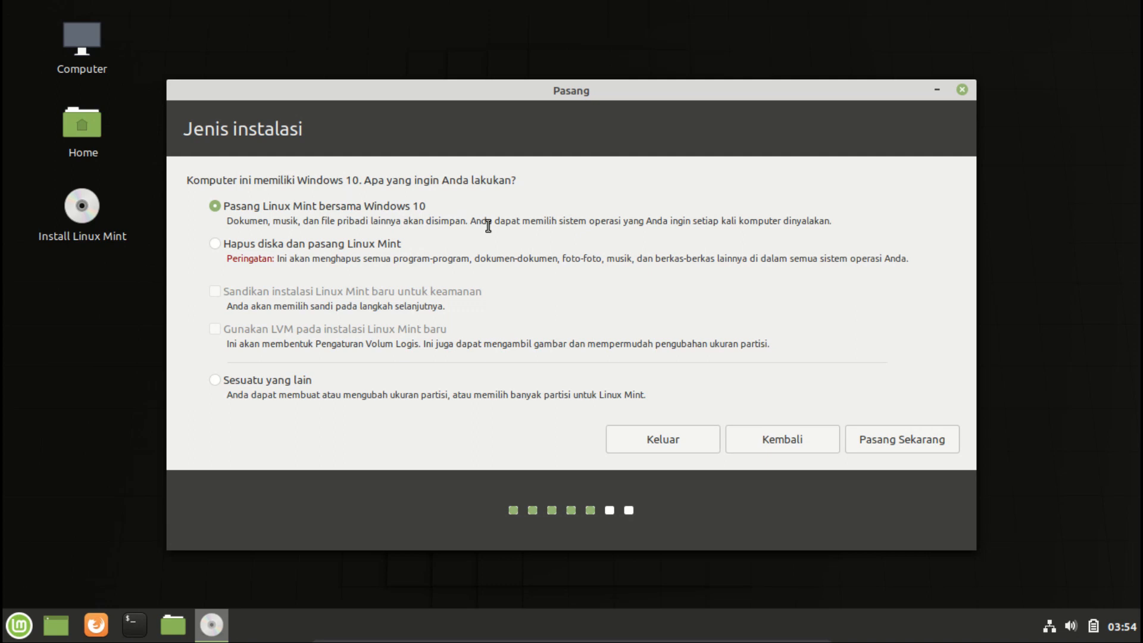
Choose to install Linux Mint alongside Windows 10 and confirm writing the partition changes to disk.
left_click(216, 244)
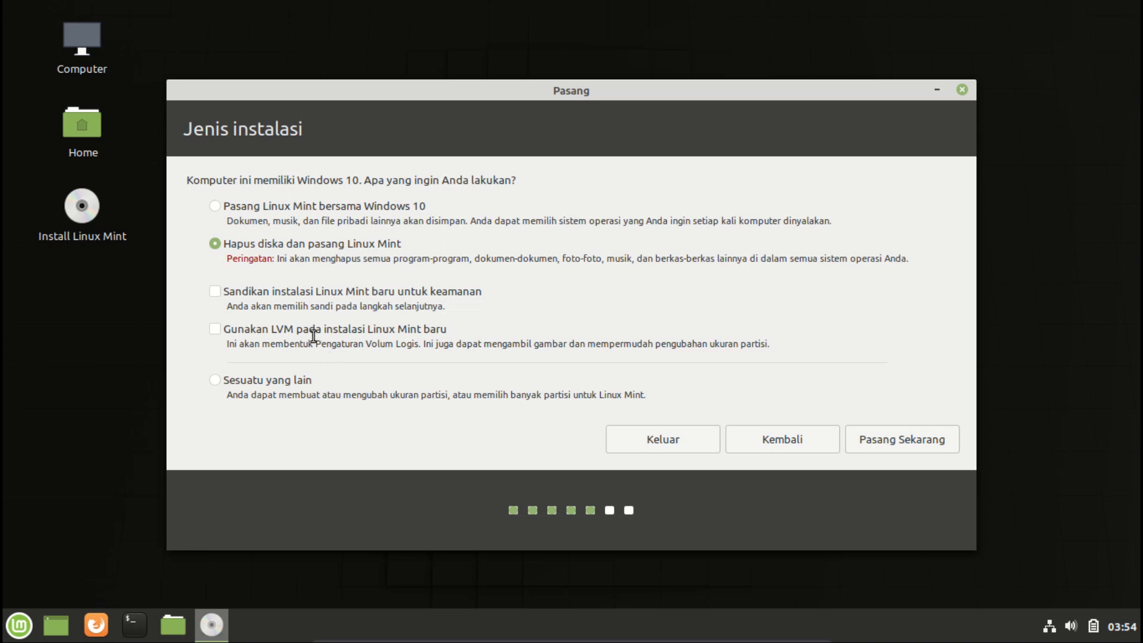
left_click(217, 384)
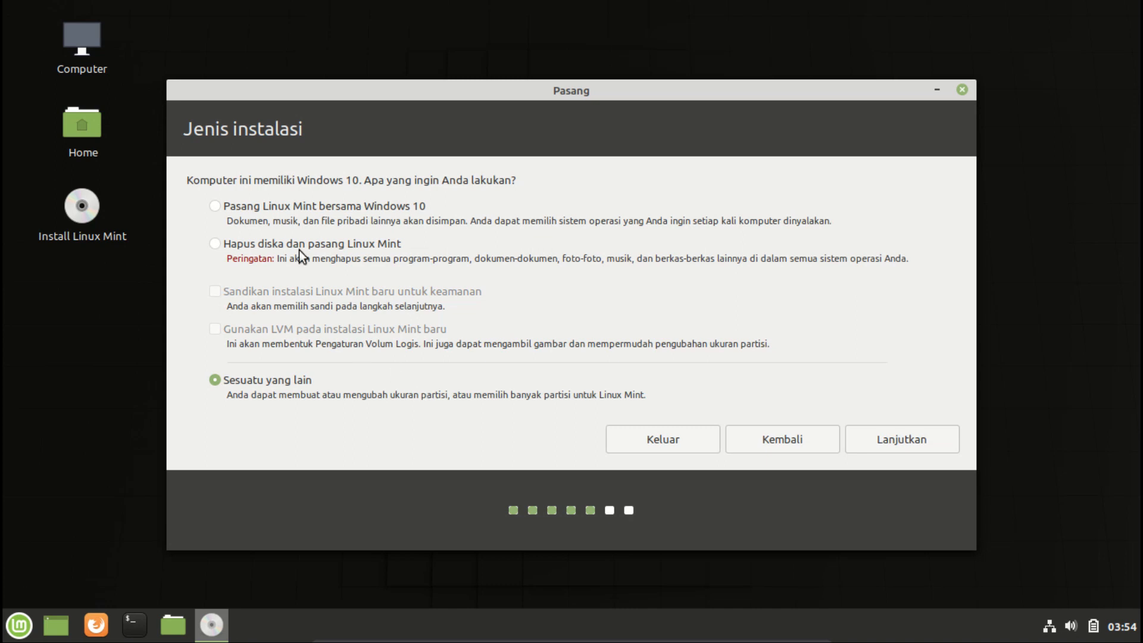
left_click(213, 207)
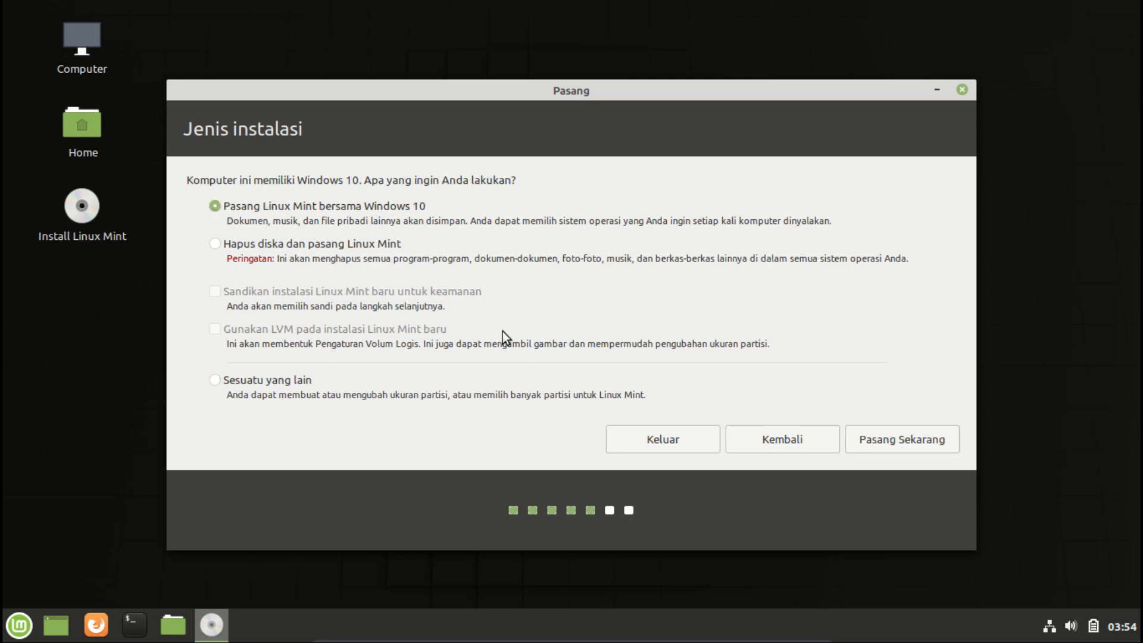
left_click(892, 440)
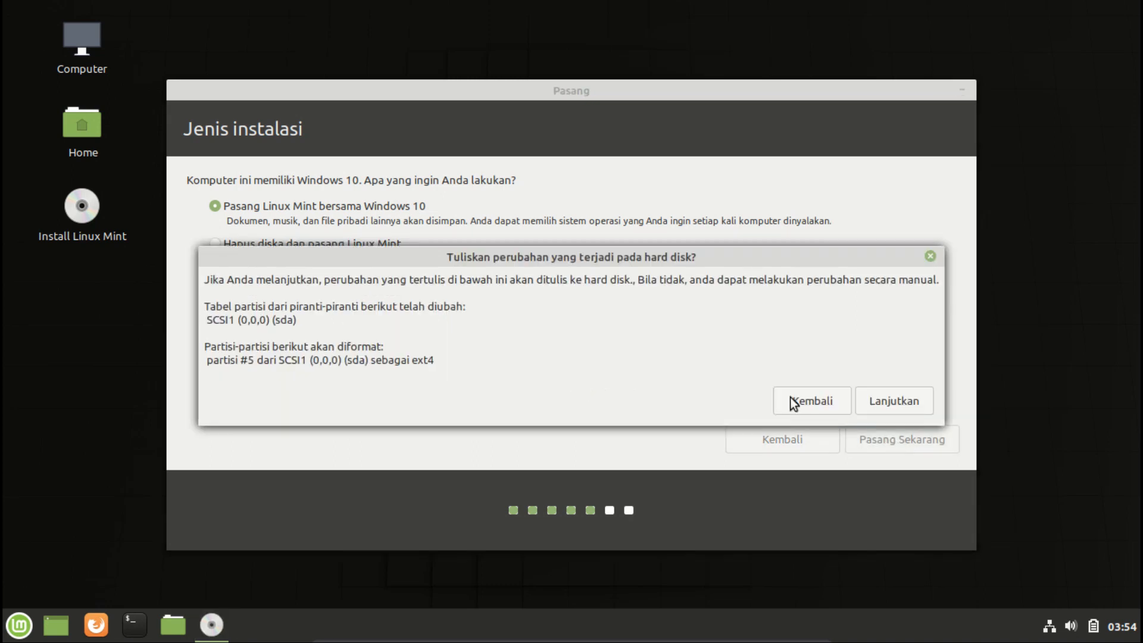
left_click(898, 401)
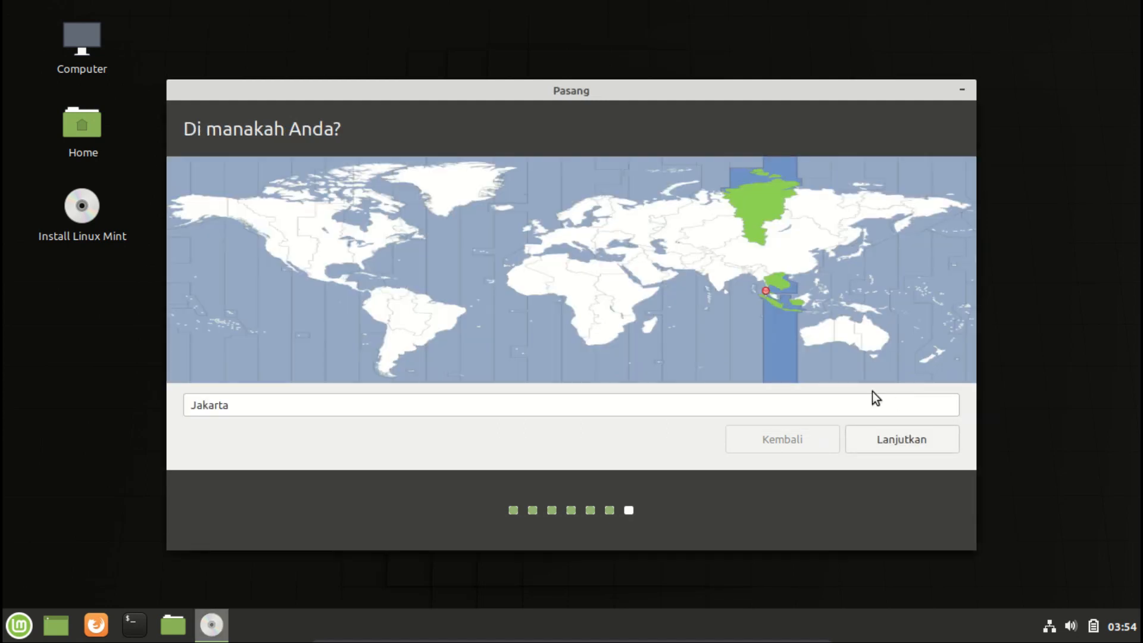
Set the time zone location to Makassar on the map and continue.
left_click(815, 322)
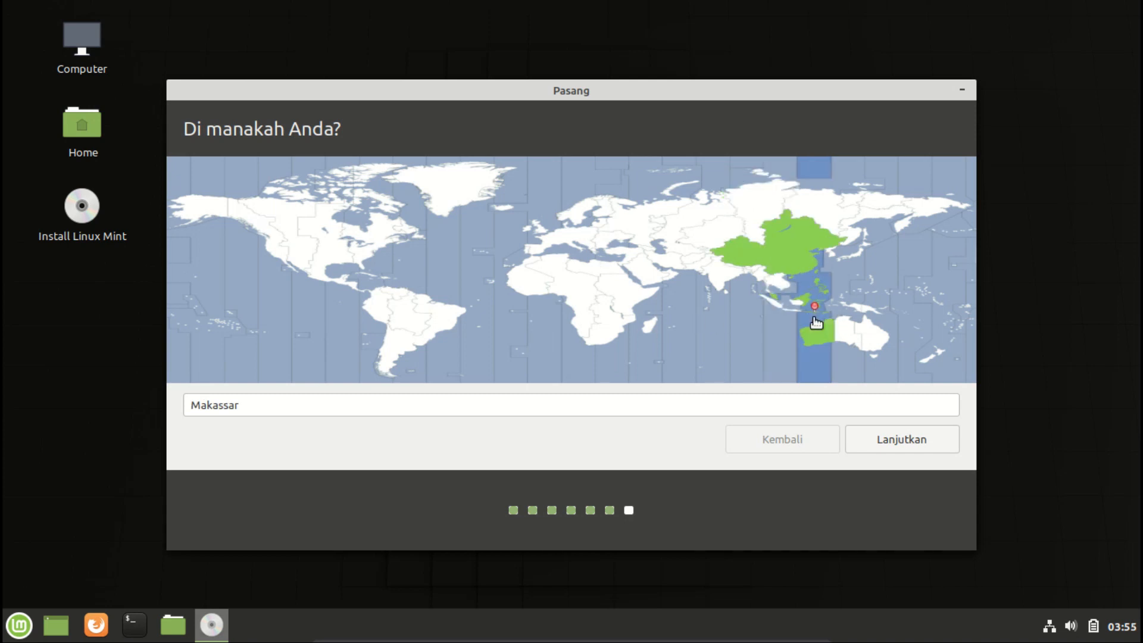
left_click(905, 443)
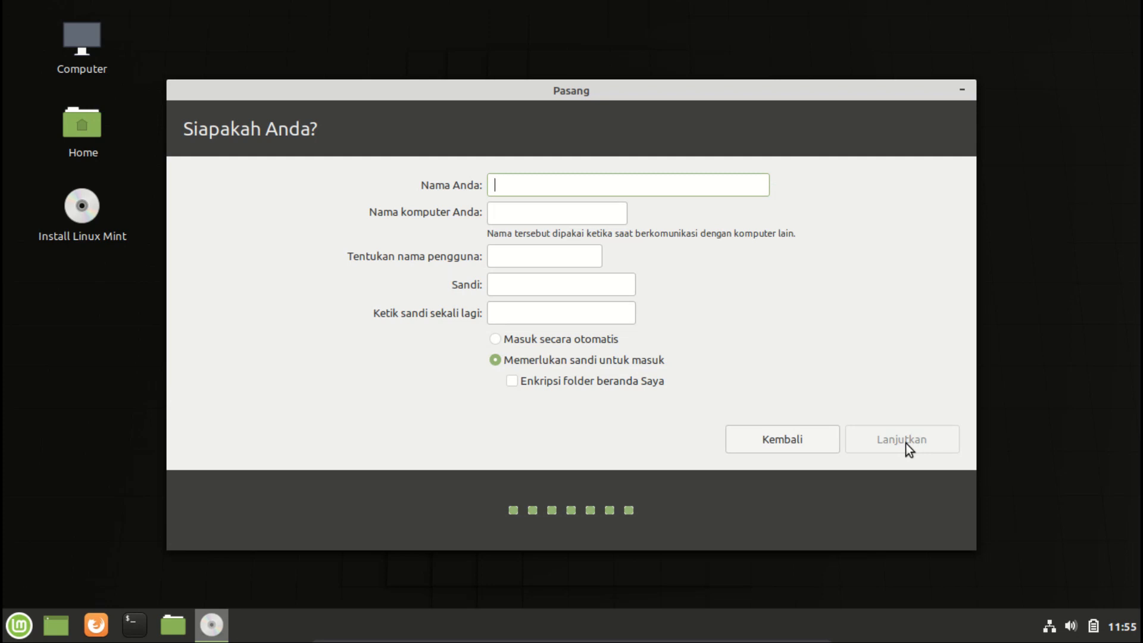
Enter Toshiba as your name, letting the computer name and username fill in.
type("Tos")
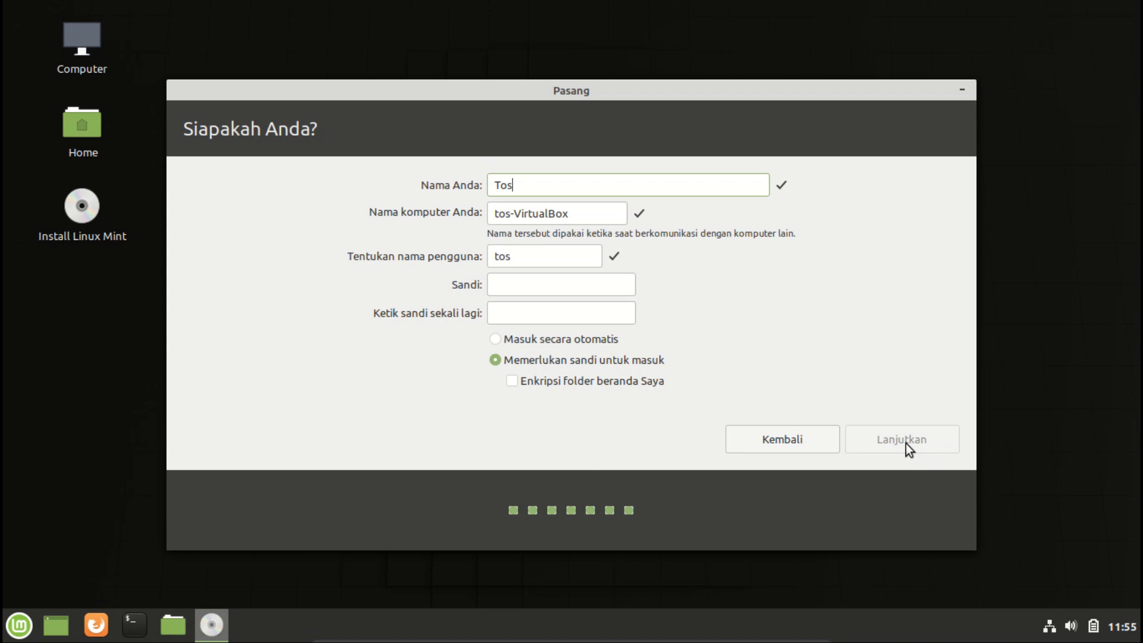
type("hiba")
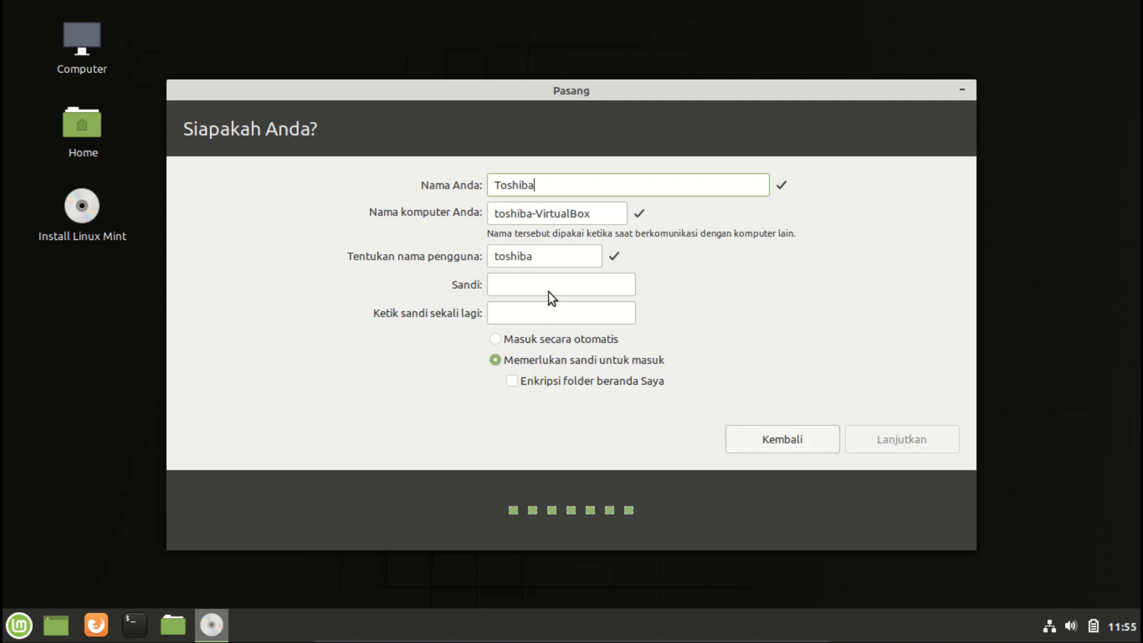
Enter and confirm the account password, then start the installation.
left_click(533, 286)
type("12345")
key("Tab")
type("12345")
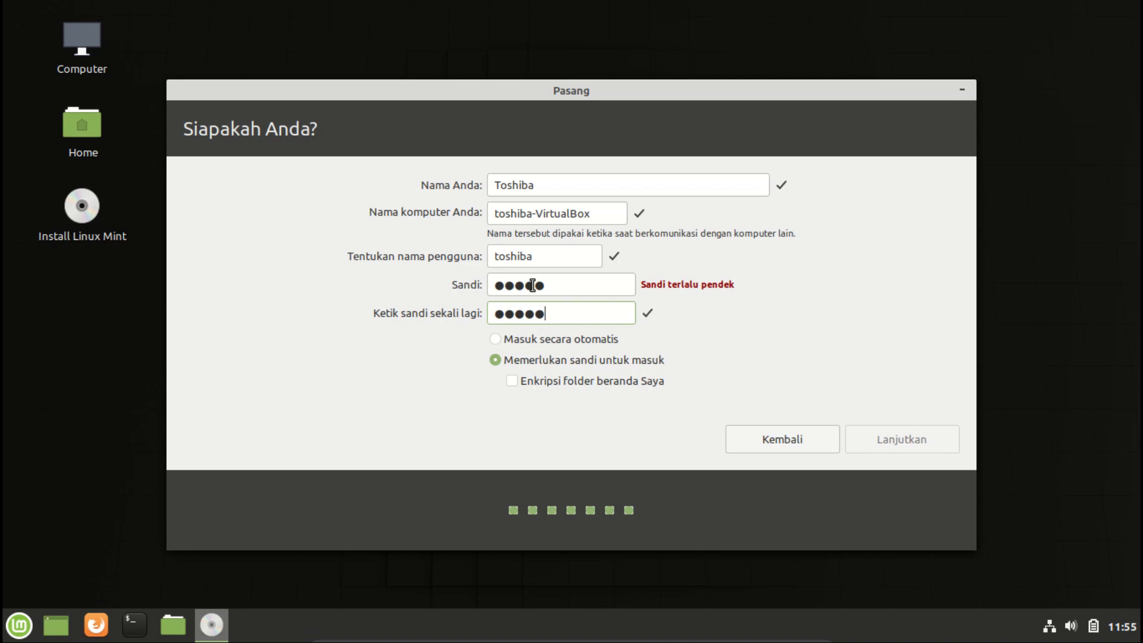
left_click(900, 434)
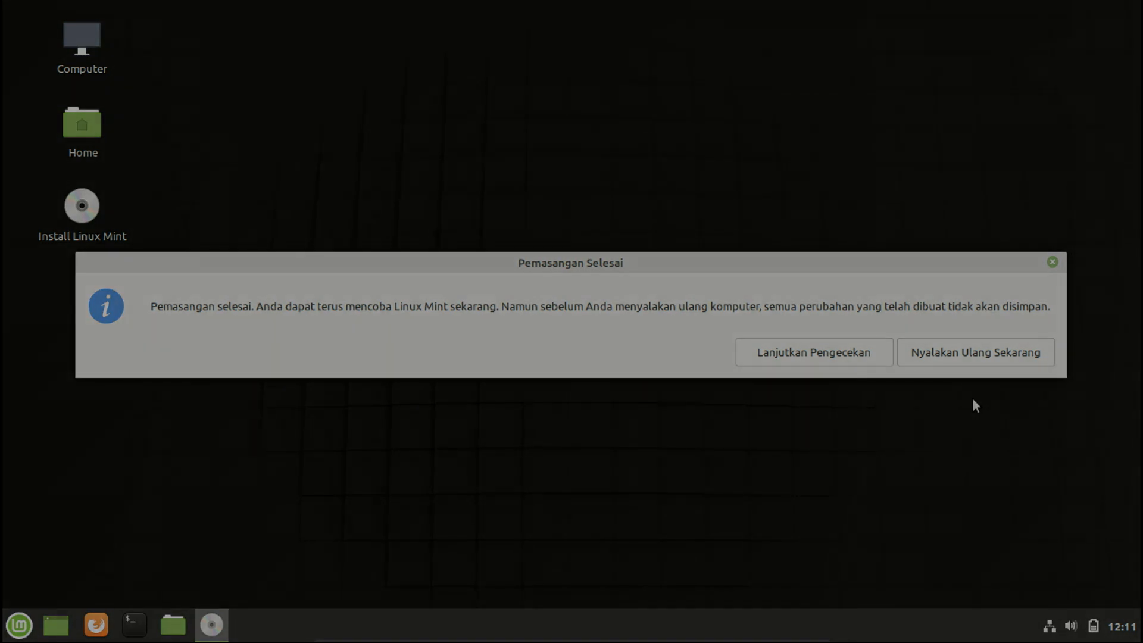
Restart the computer and boot Linux Mint 19.3 Cinnamon from the boot menu.
left_click(952, 363)
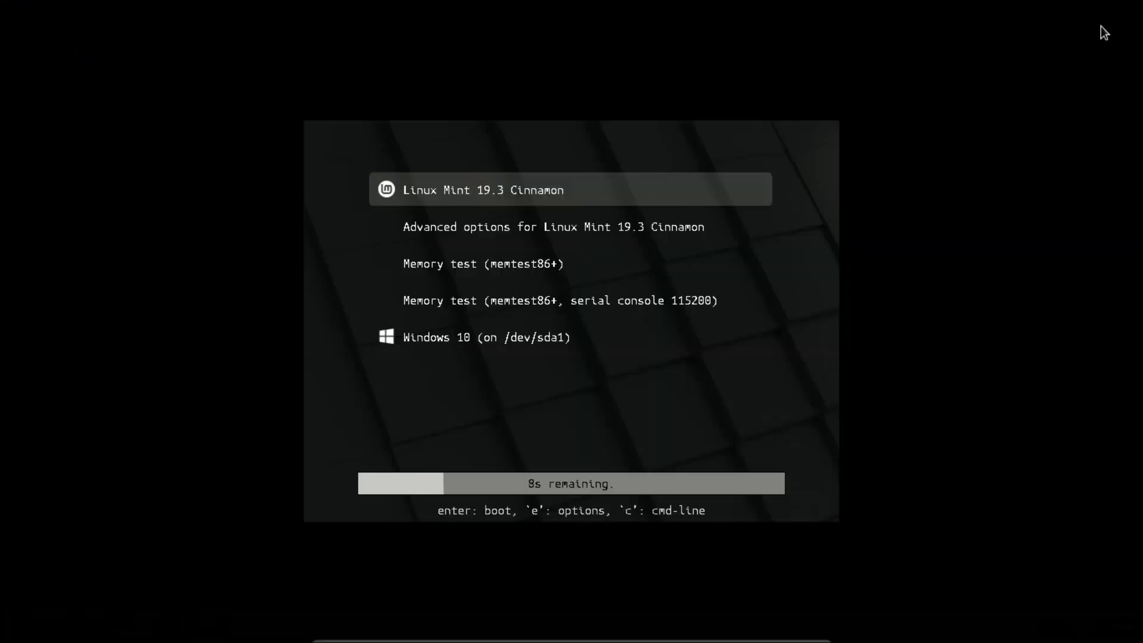
key("Down")
key("Down")
key("Up")
key("Up")
key("Down")
key("Down")
key("Up")
key("Up")
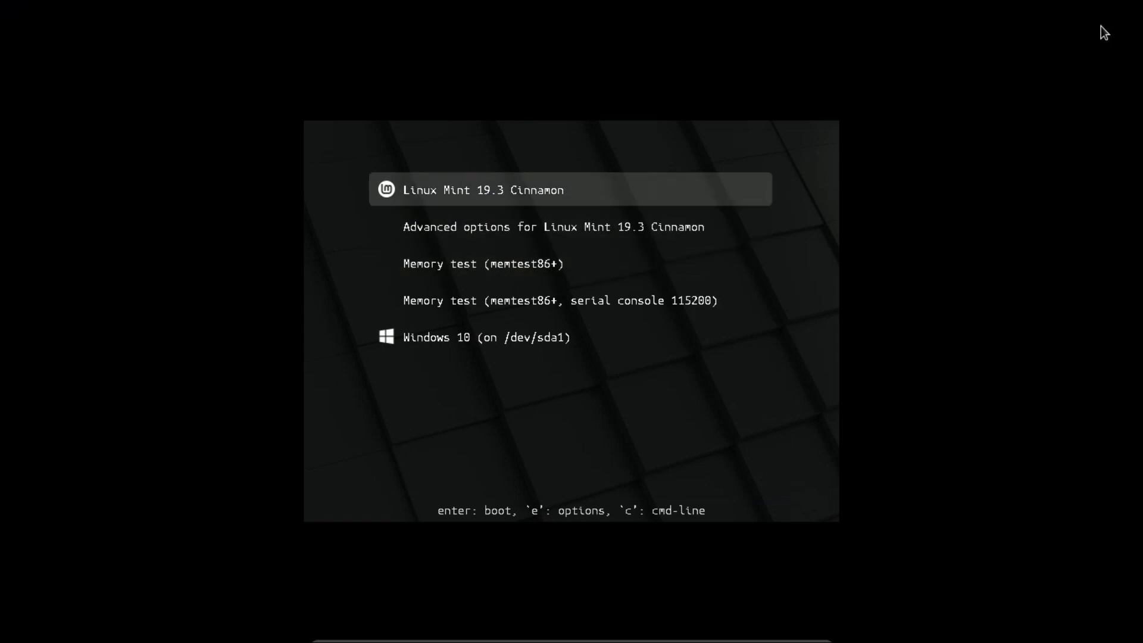
key("Down")
key("Down")
key("Up")
key("Up")
key("Down")
key("Down")
key("Down")
key("Down")
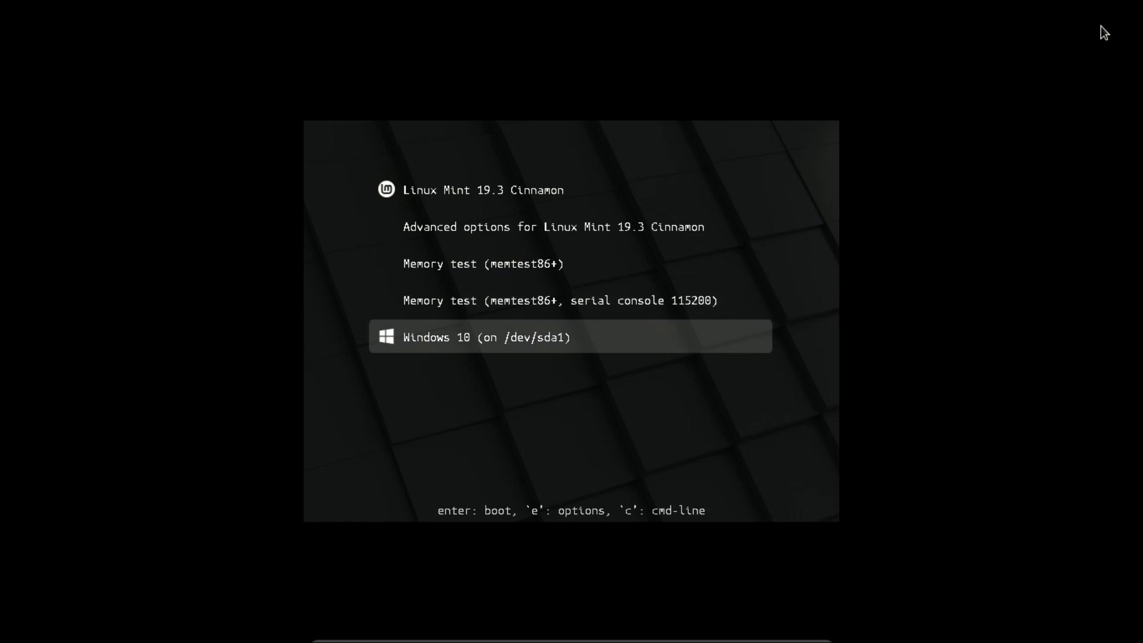
key("Up")
key("Up")
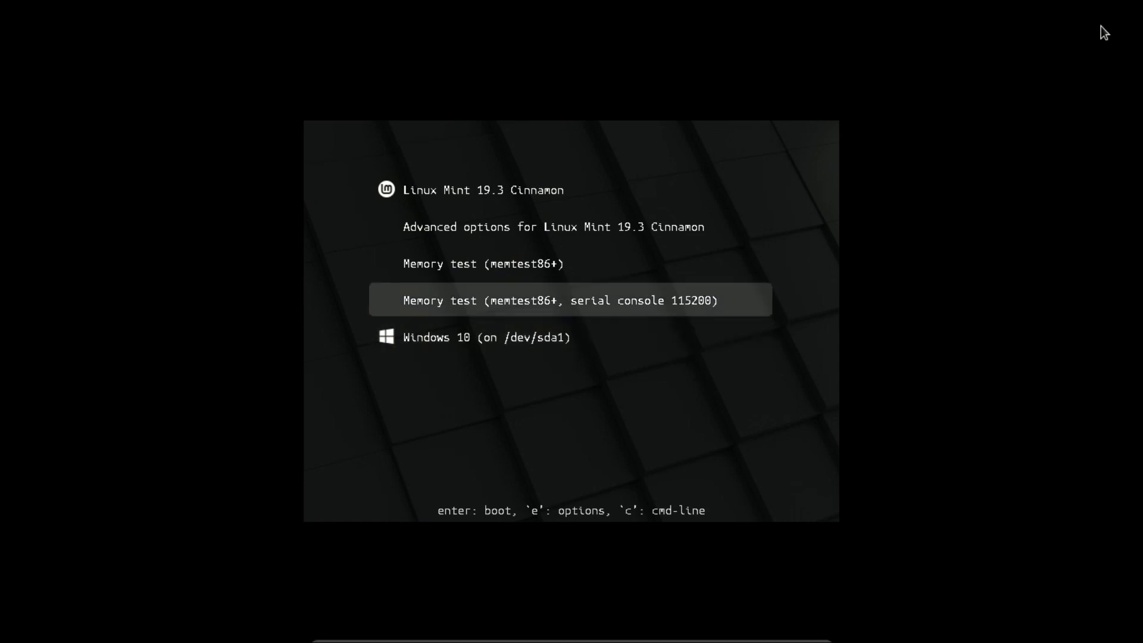
key("Down")
key("Down")
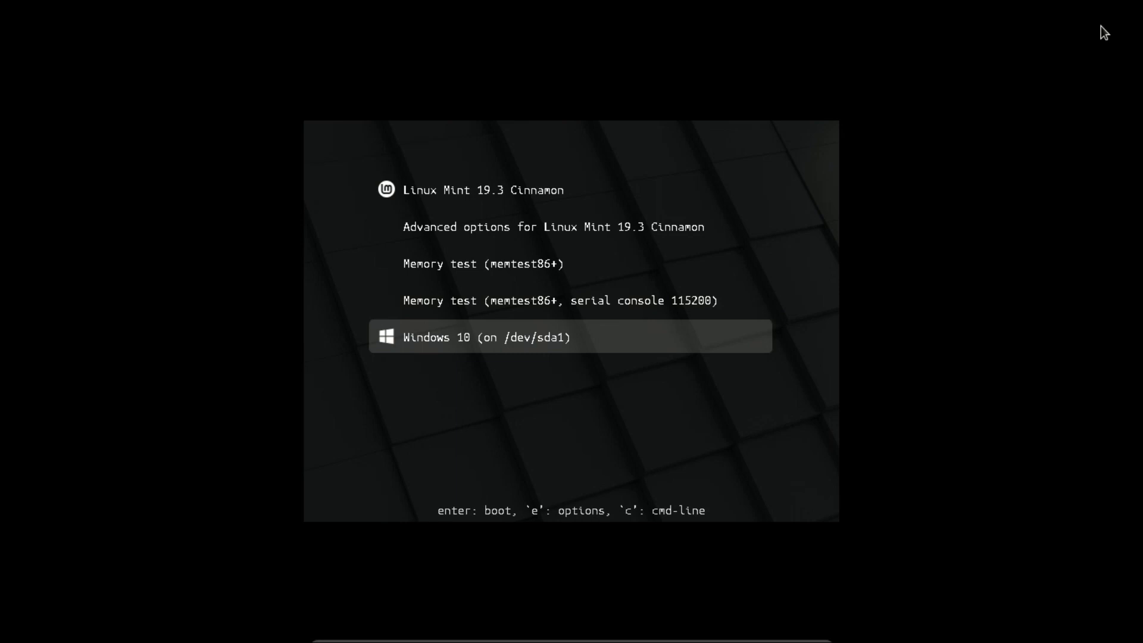
key("Up")
key("Up")
key("Up")
key("Up")
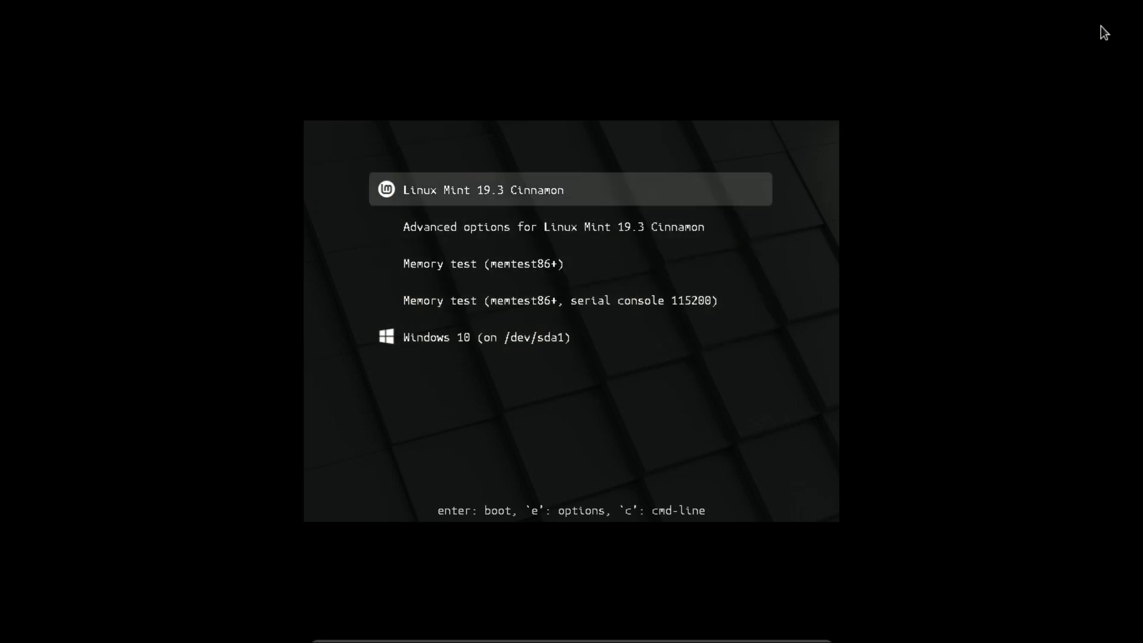
key("Down")
key("Down")
key("Down")
key("Down")
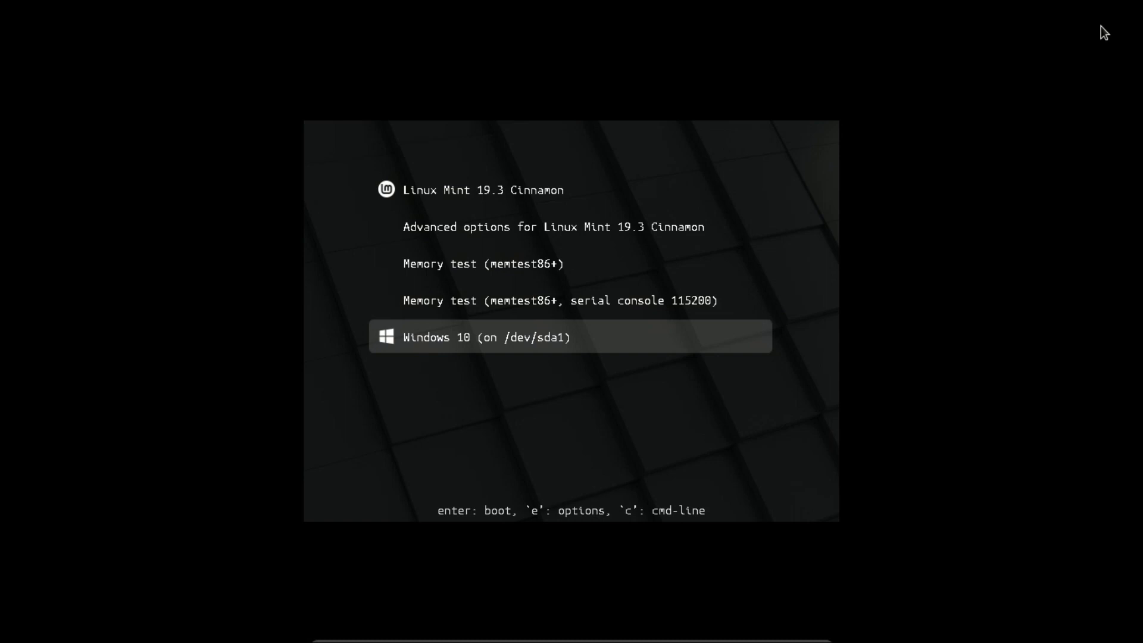
key("Up")
key("Up")
key("Up")
key("Up")
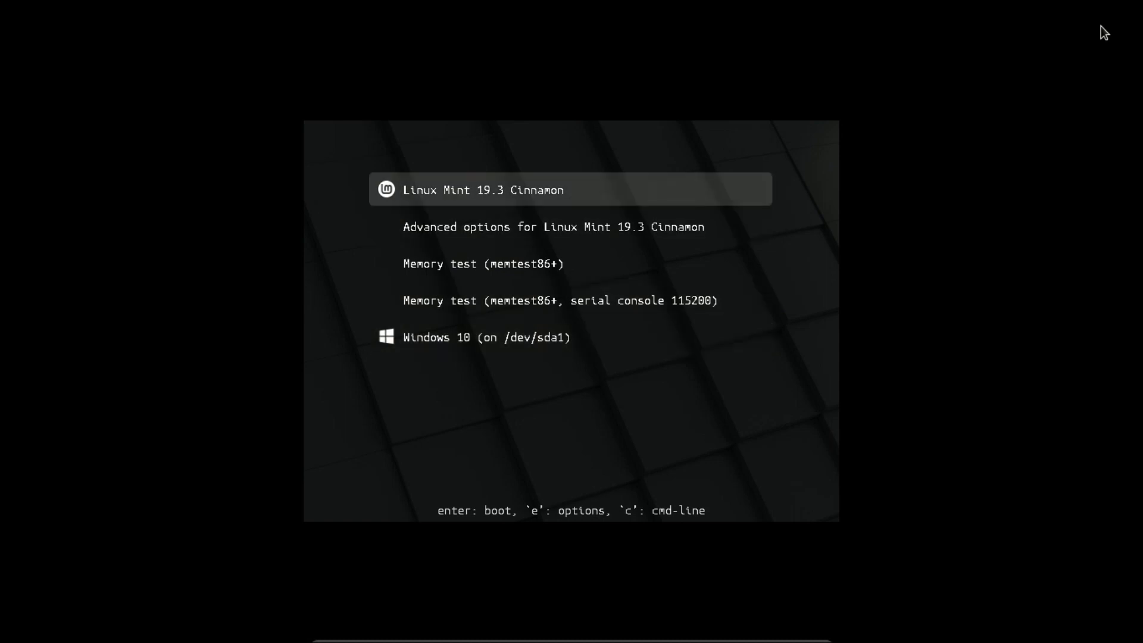
key("Return")
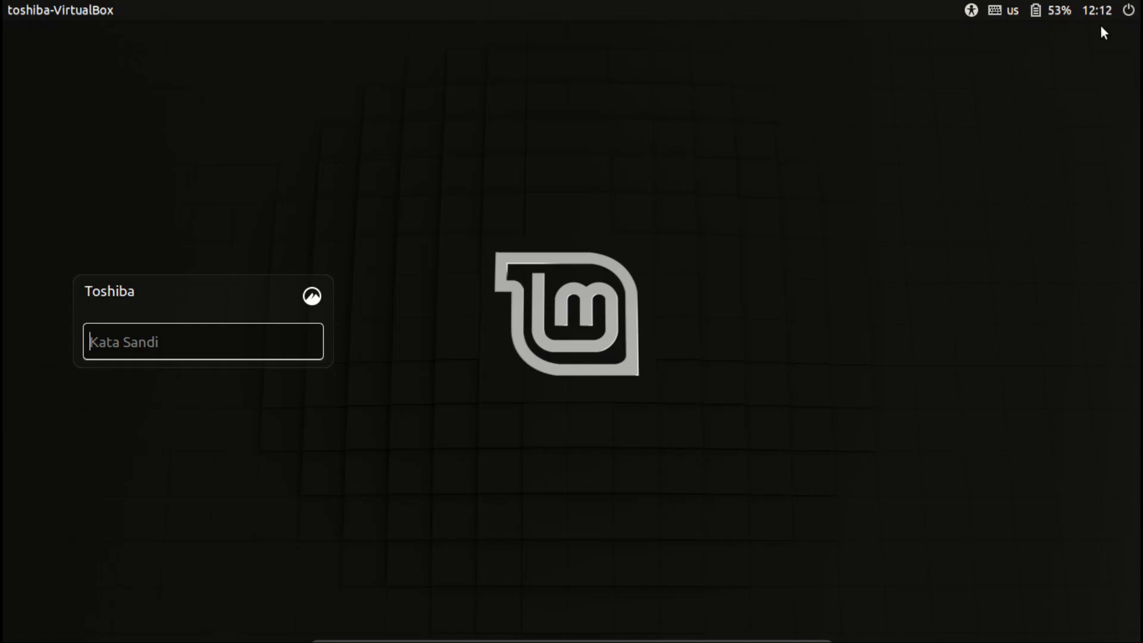
Log in to the Toshiba account with the account password.
type("•••••")
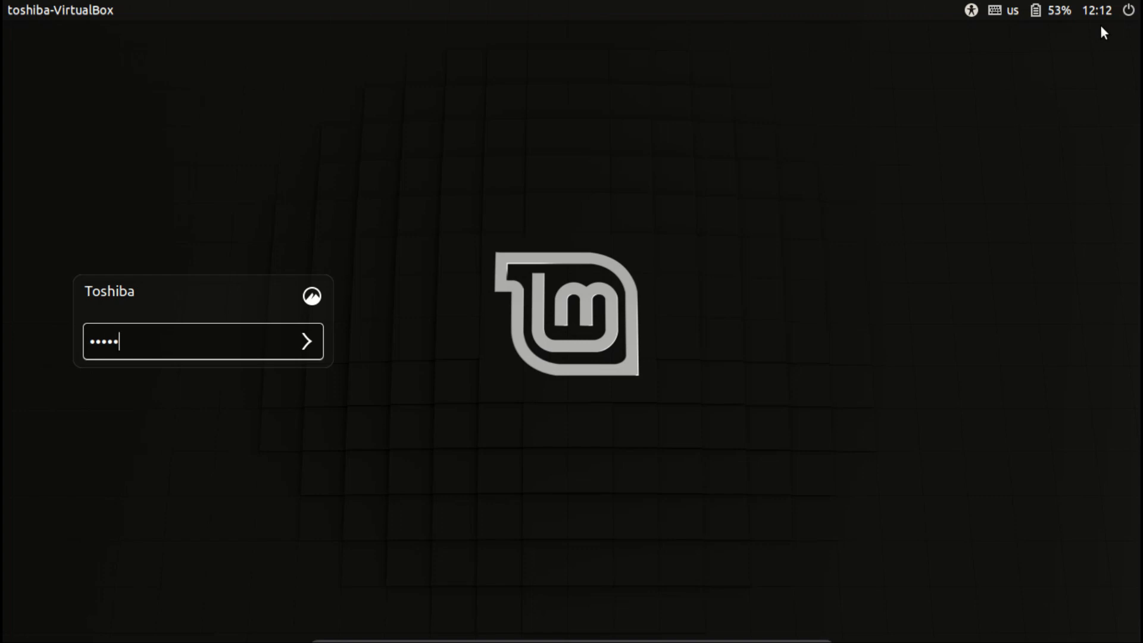
key("Return")
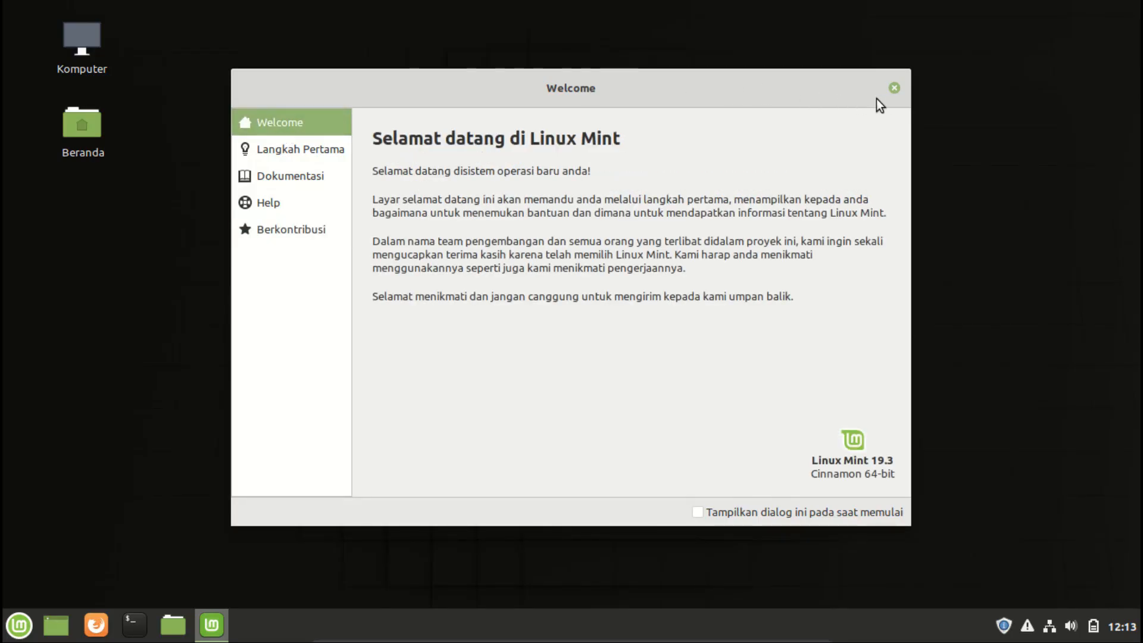
Close the Welcome screen and open the Home folder in a maximized file manager window.
left_click(893, 88)
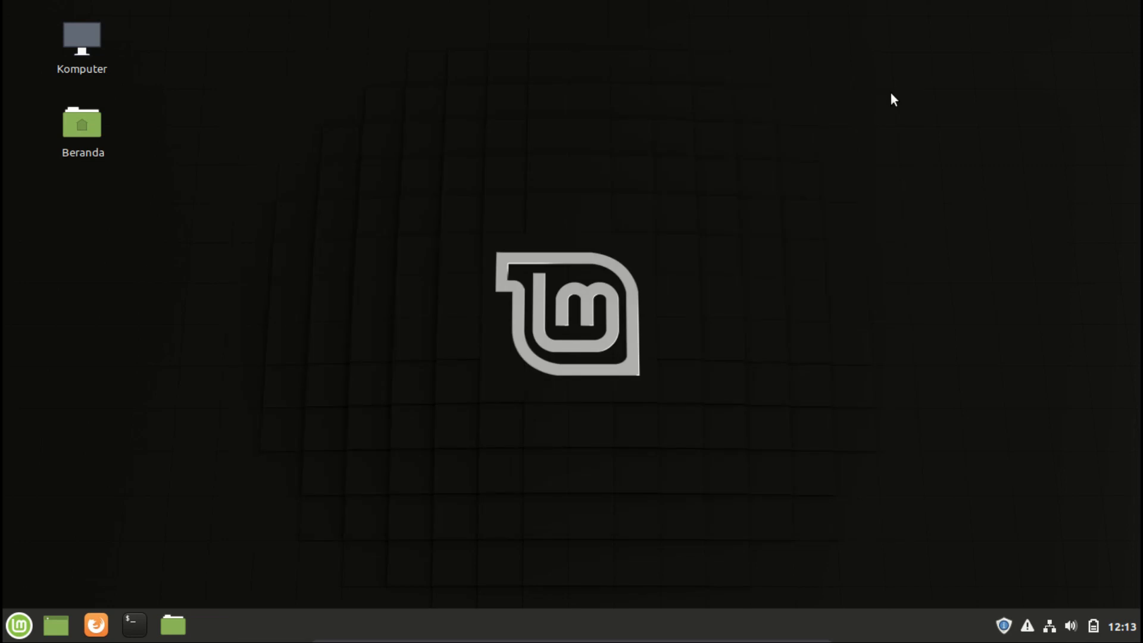
left_click(174, 625)
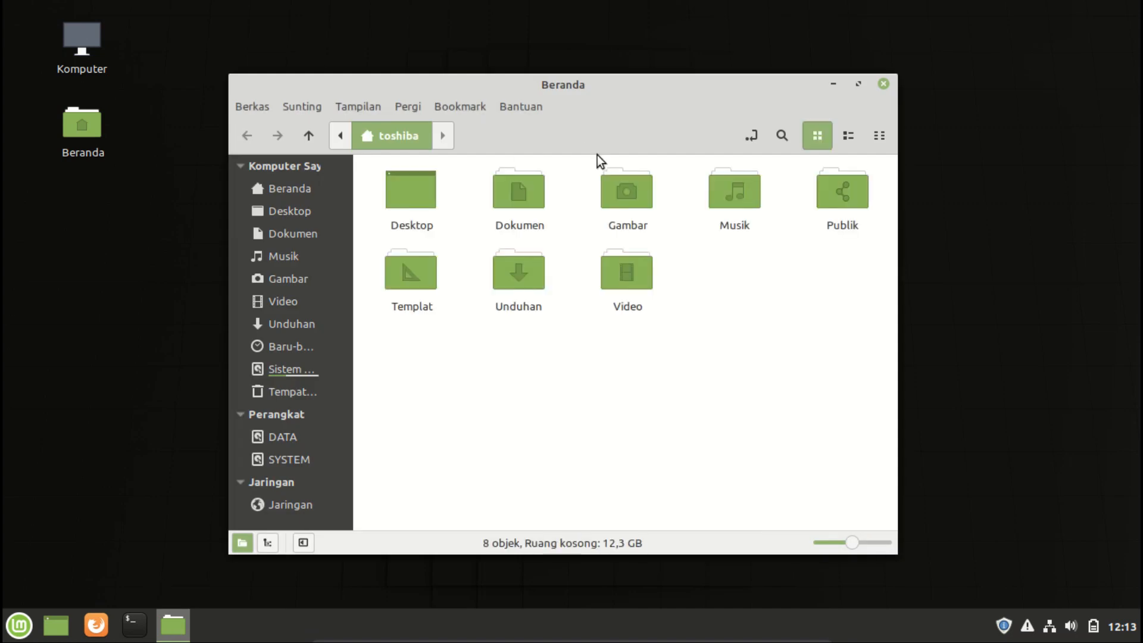
left_click(859, 84)
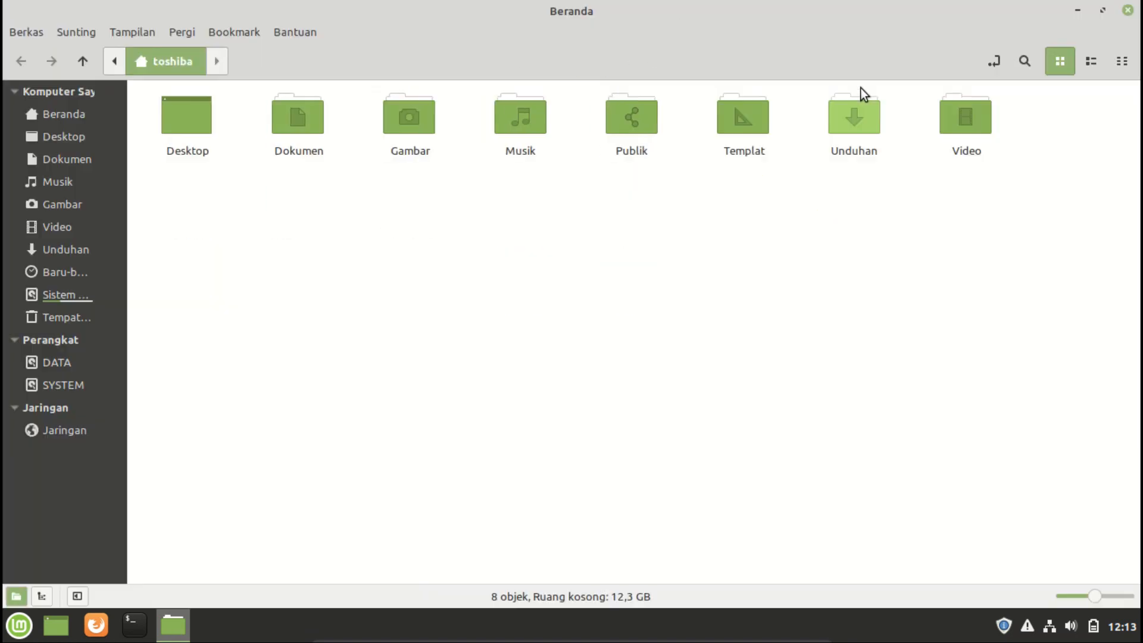
Browse the DATA and SYSTEM Windows drives in the file manager, then close it.
left_click(69, 366)
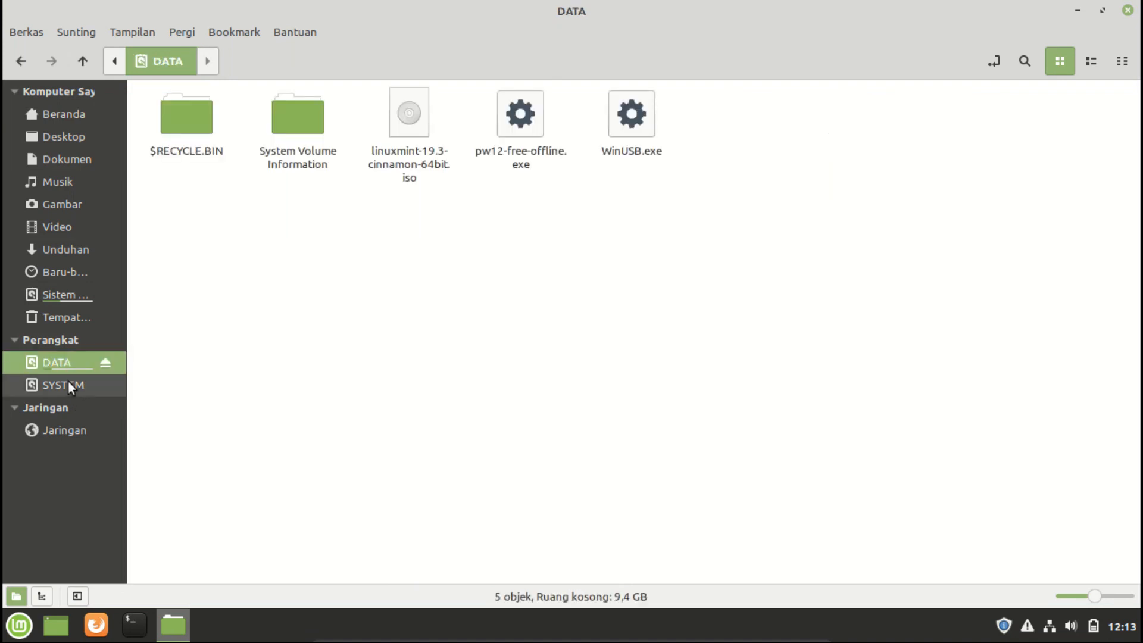
left_click(68, 381)
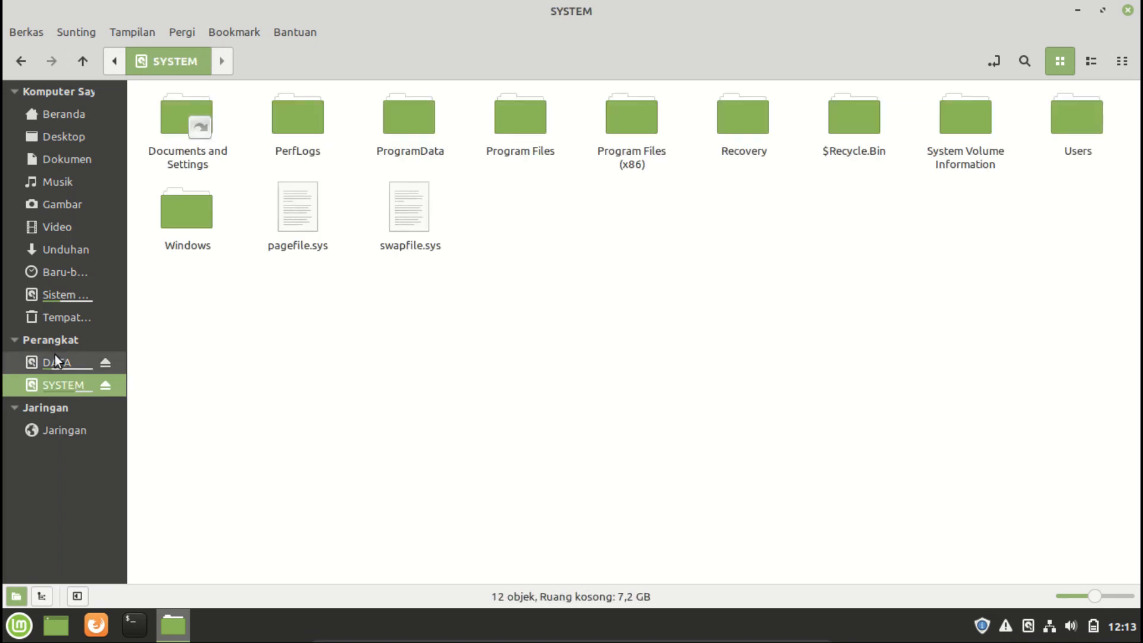
left_click(55, 357)
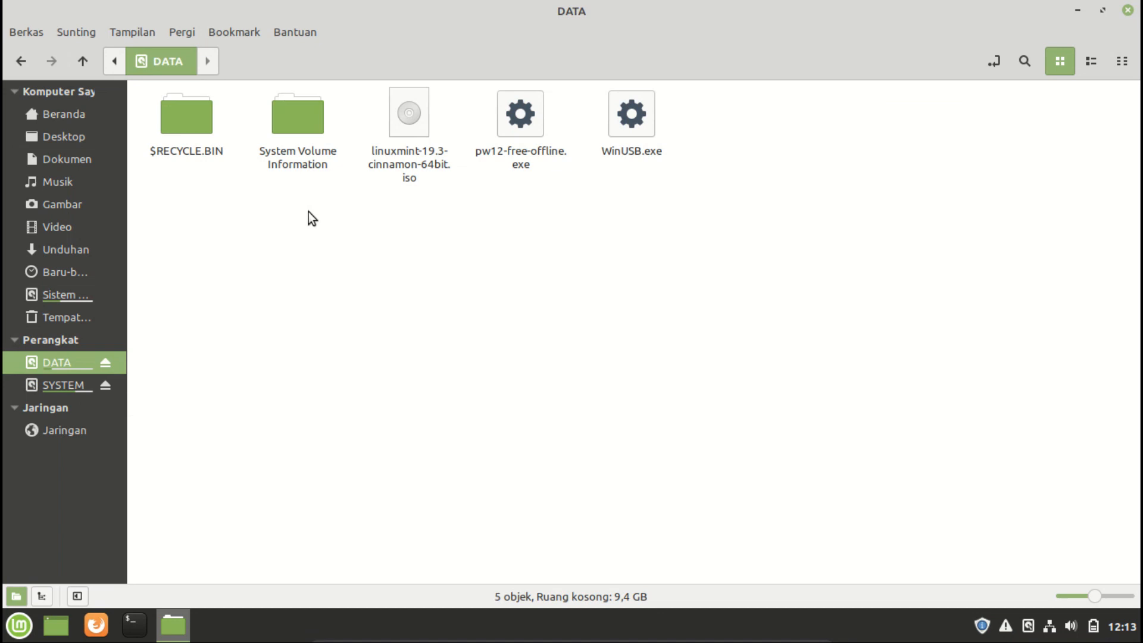
left_click_drag(128, 251, 177, 251)
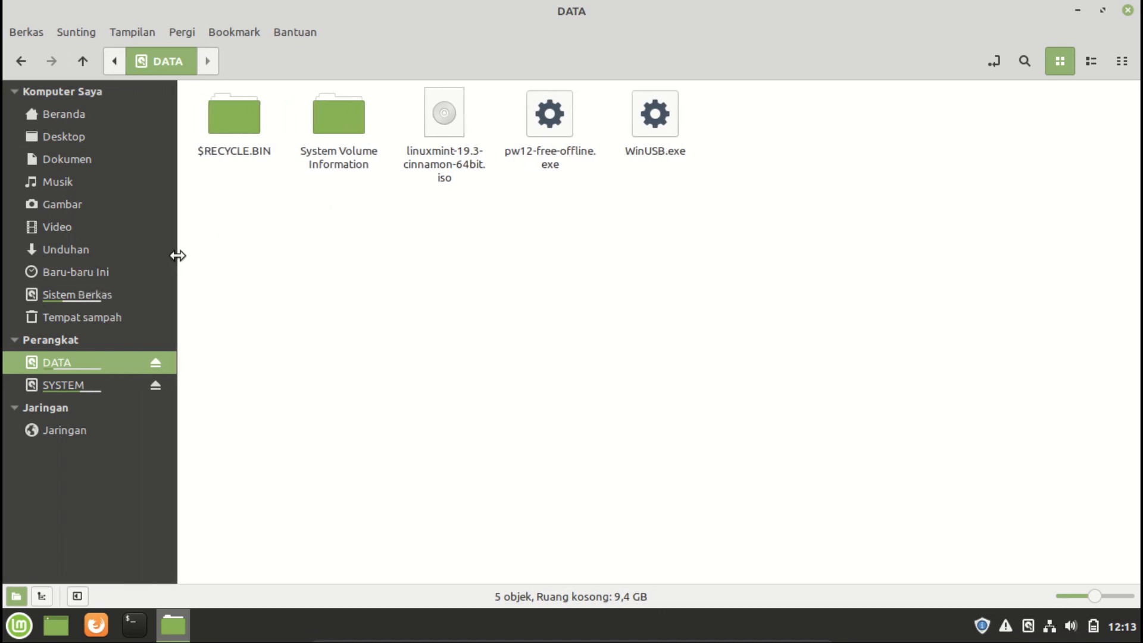
left_click(1127, 10)
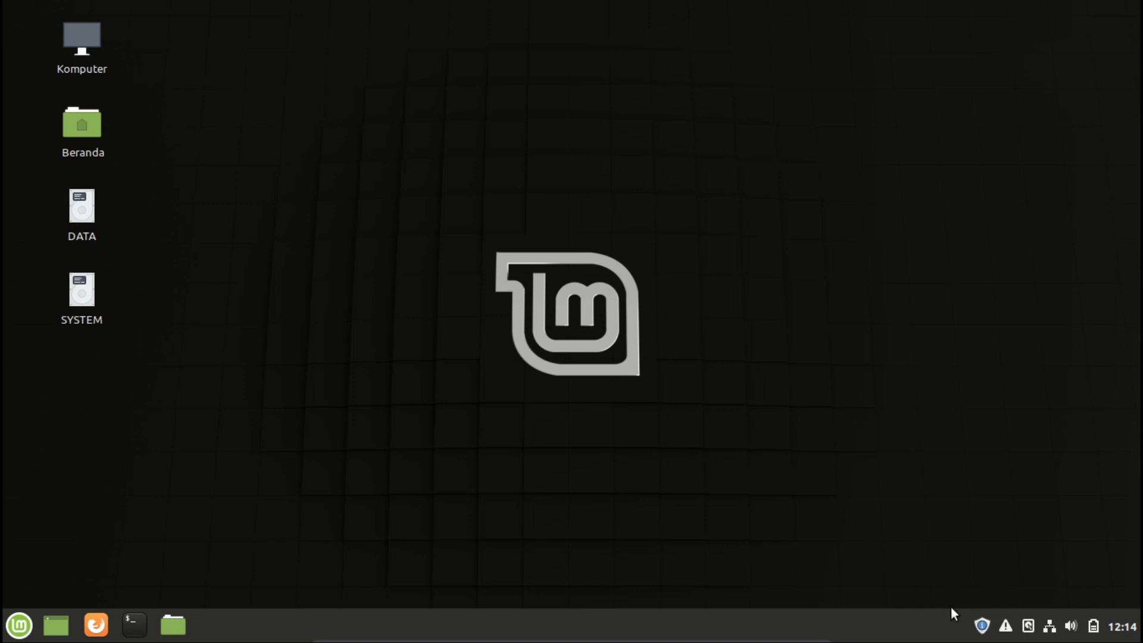
Open the Update Manager from the system tray and dismiss its welcome screen.
left_click(976, 632)
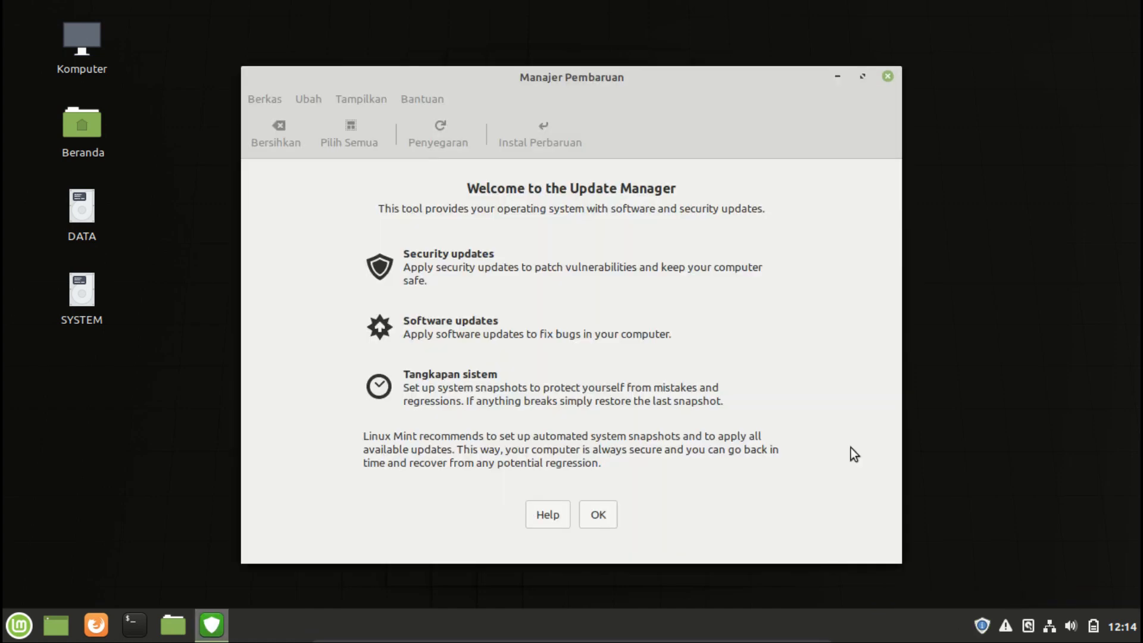
left_click(605, 514)
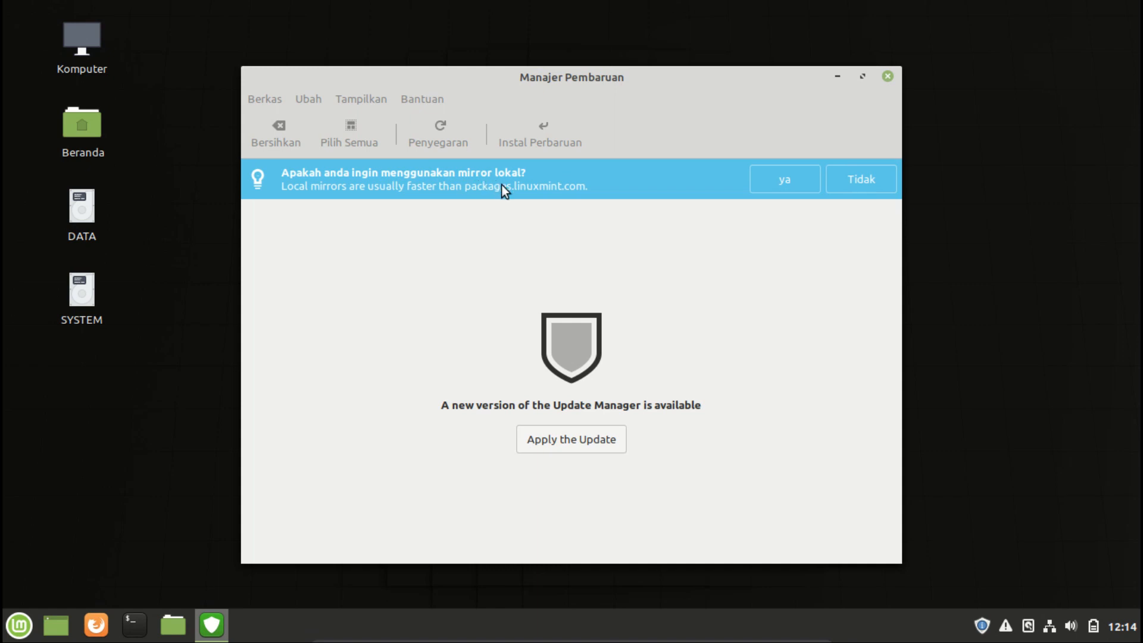
Accept switching to a local mirror and authenticate with the account password.
left_click(784, 180)
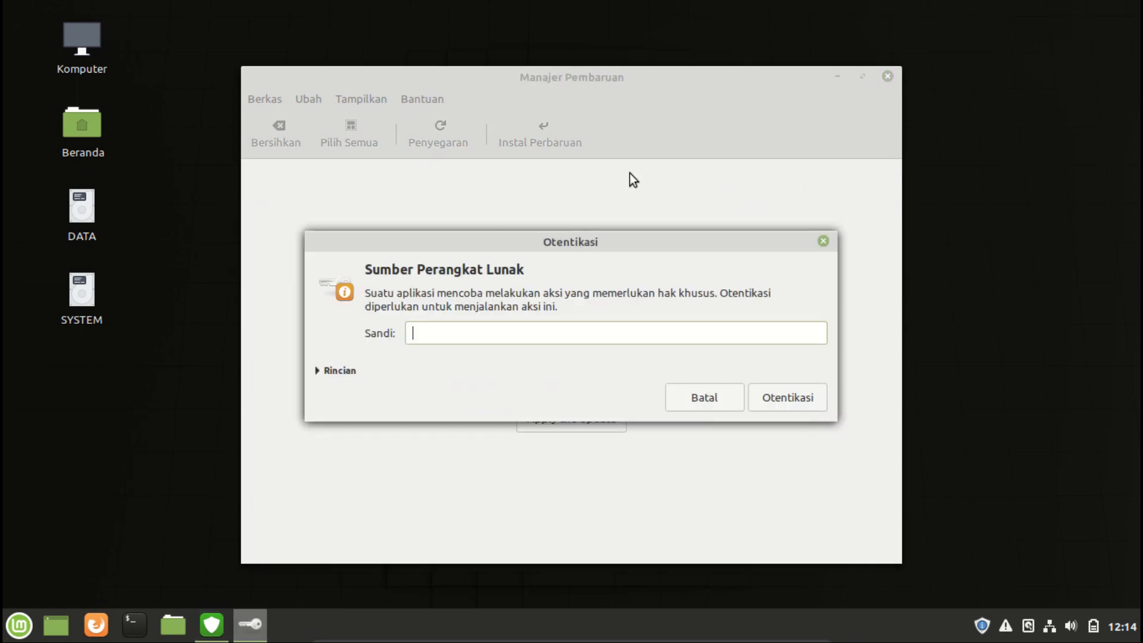
type("*****")
key("Return")
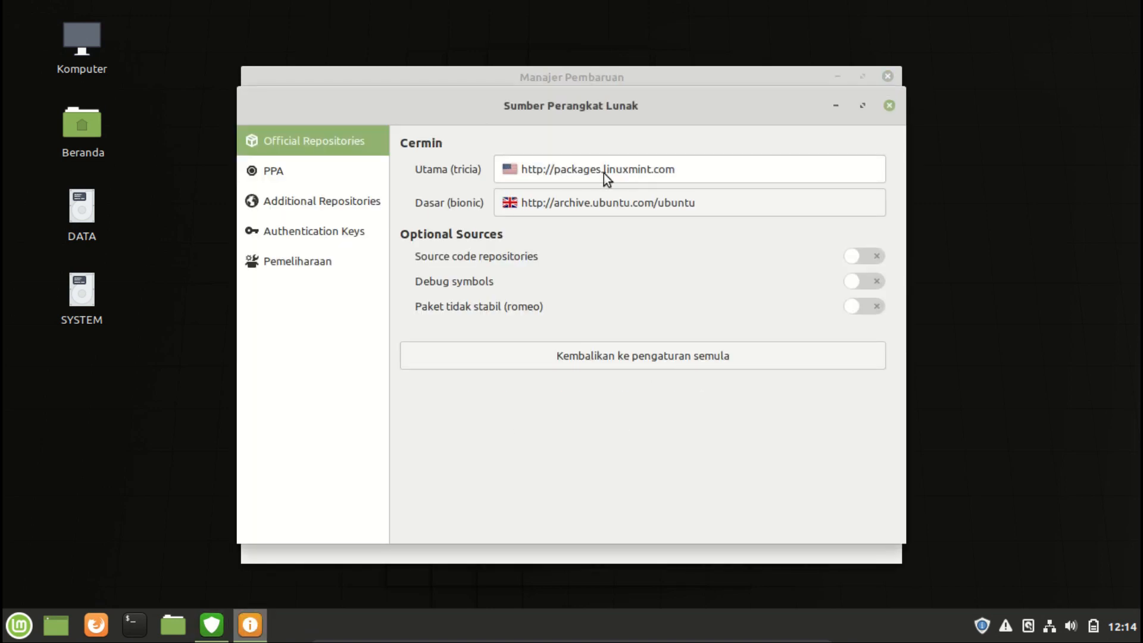
Set the main (tricia) mirror to State Polytechnic of Banyuwangi after sorting mirrors by speed.
left_click(573, 171)
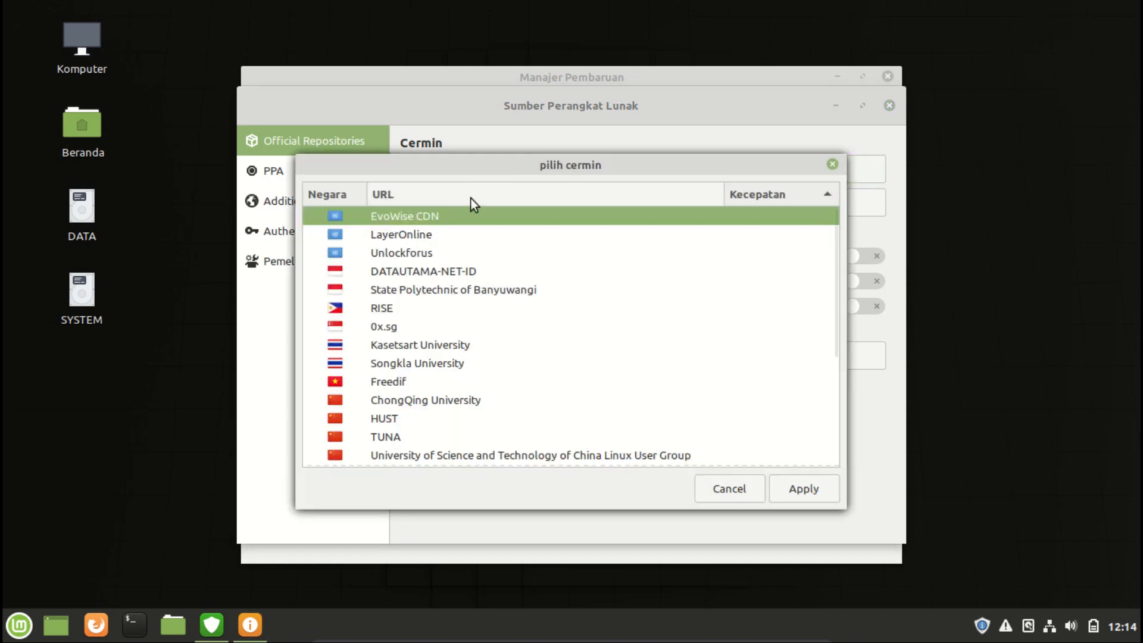
left_click(749, 191)
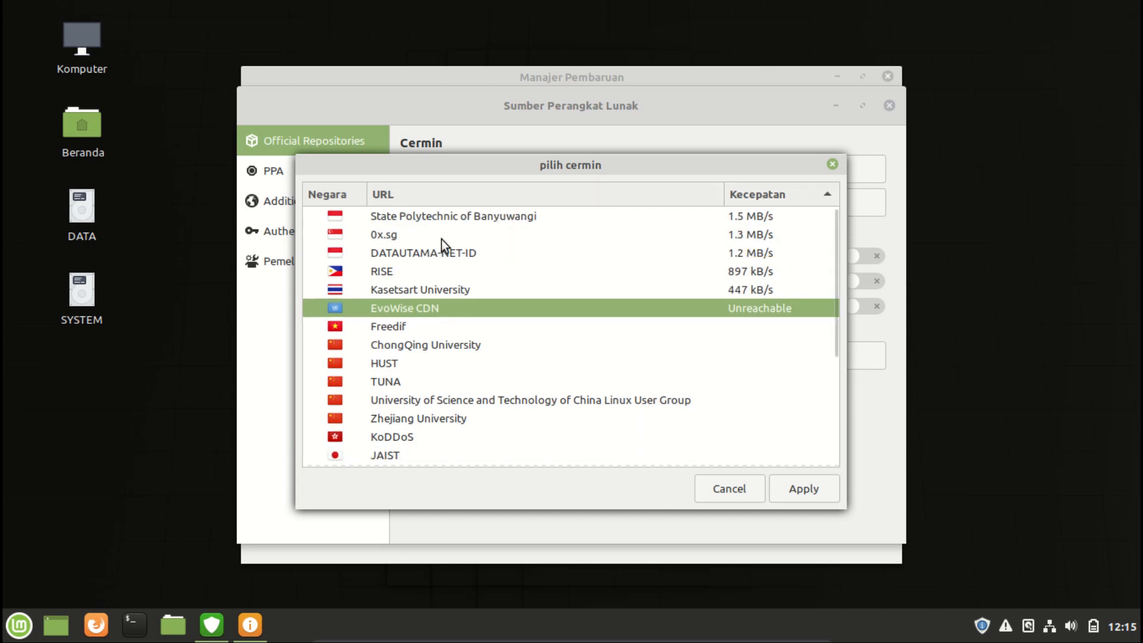
left_click(468, 216)
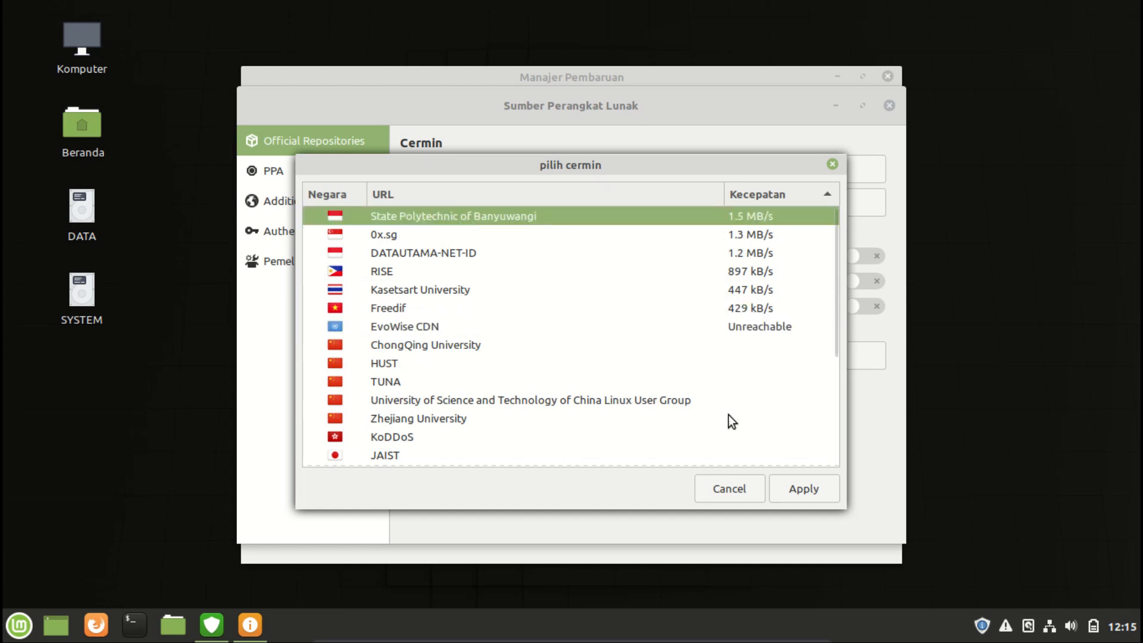
left_click(794, 492)
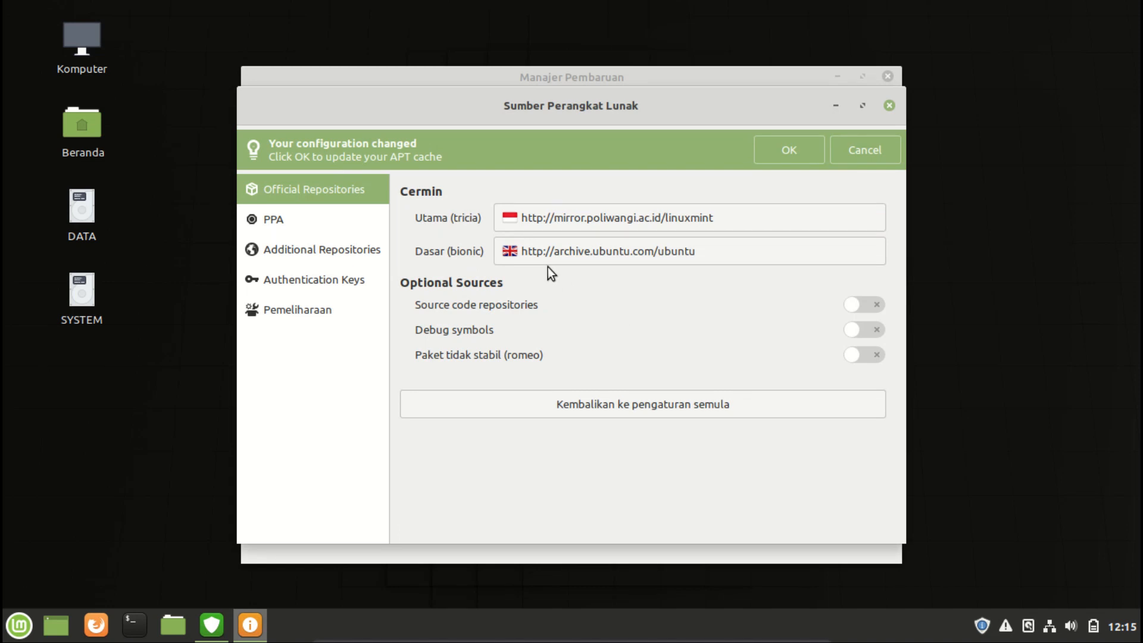
left_click(591, 250)
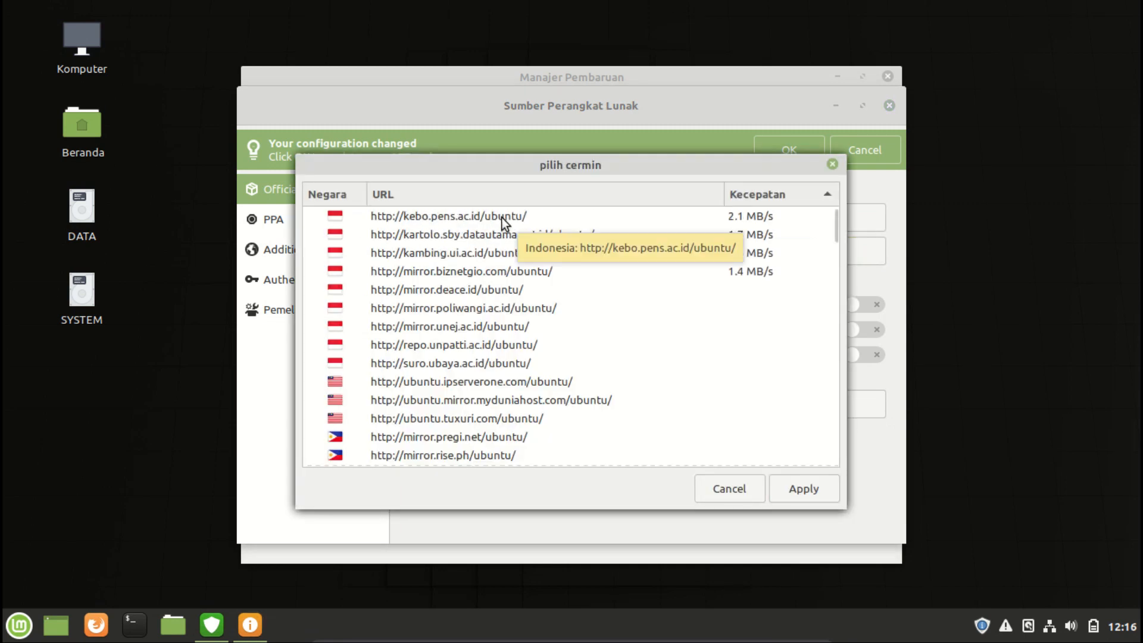
left_click(502, 216)
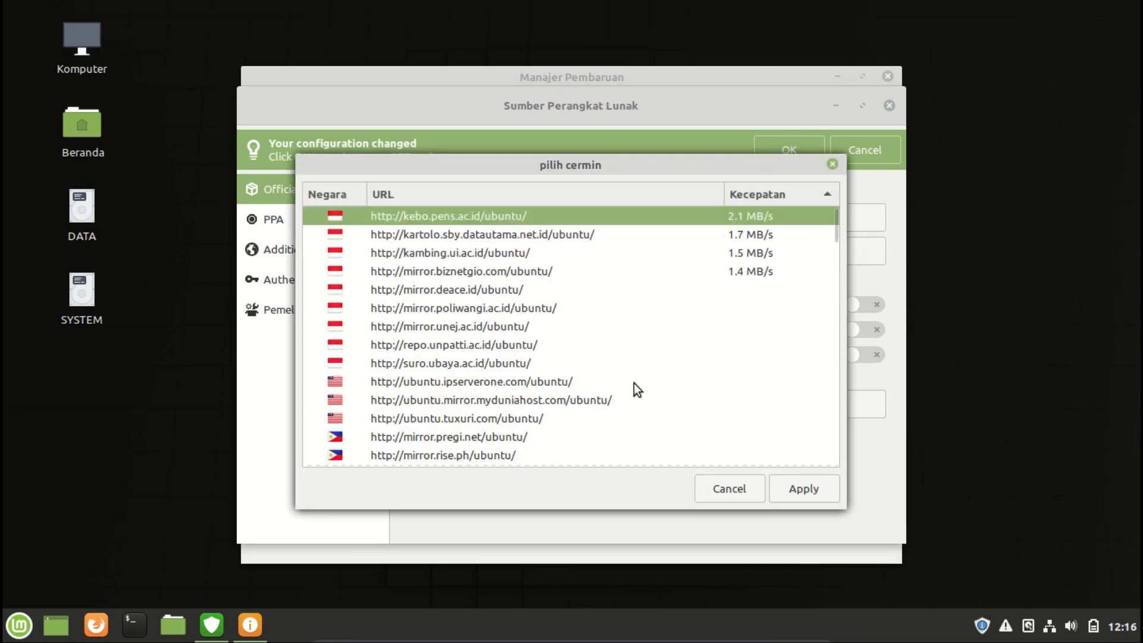
left_click(812, 488)
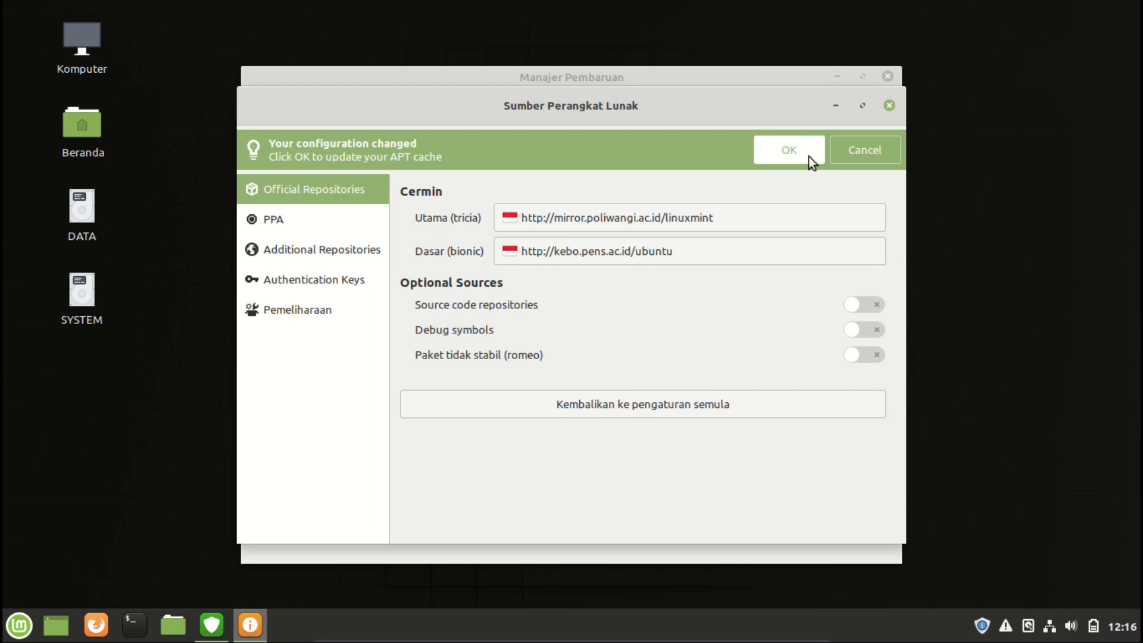
left_click(790, 150)
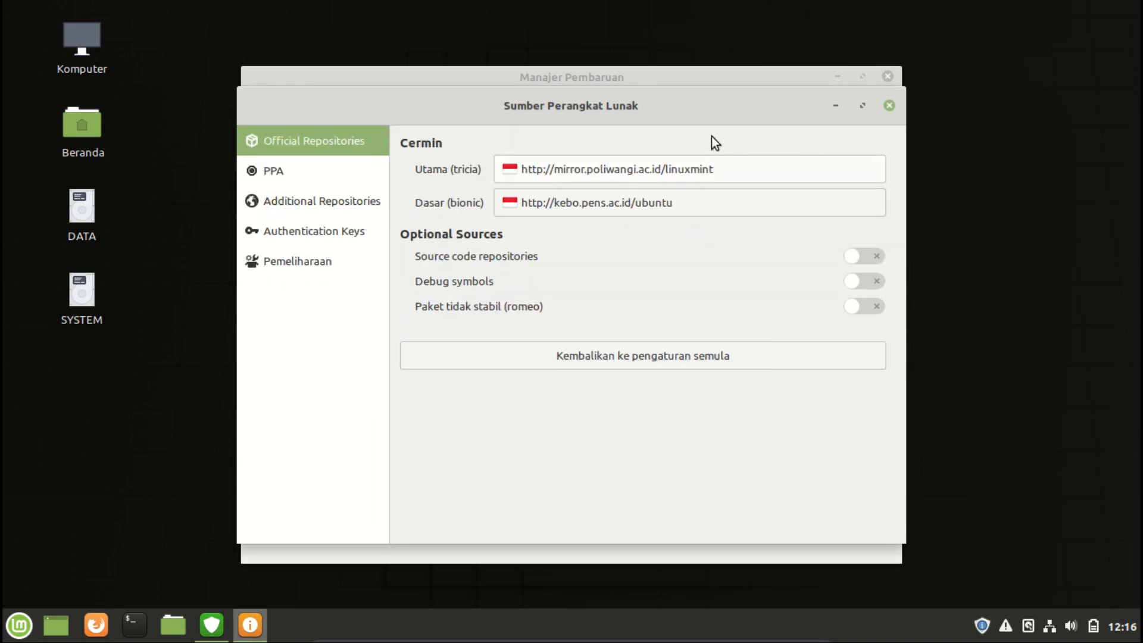
left_click(895, 108)
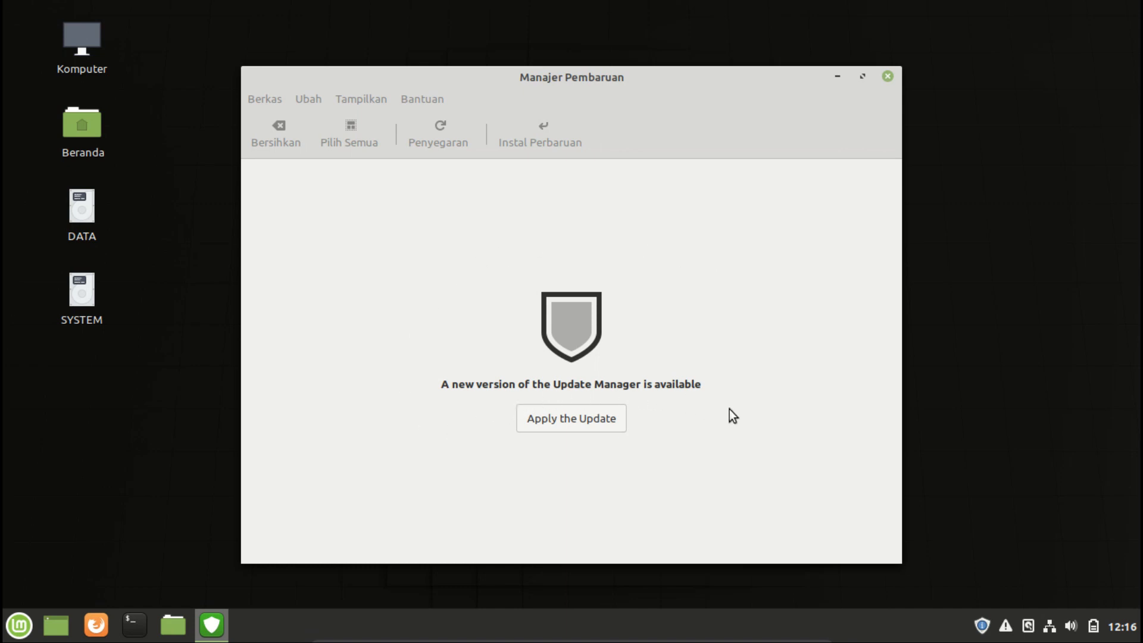
Apply the Update Manager's own update, authenticating with the account password.
left_click(604, 416)
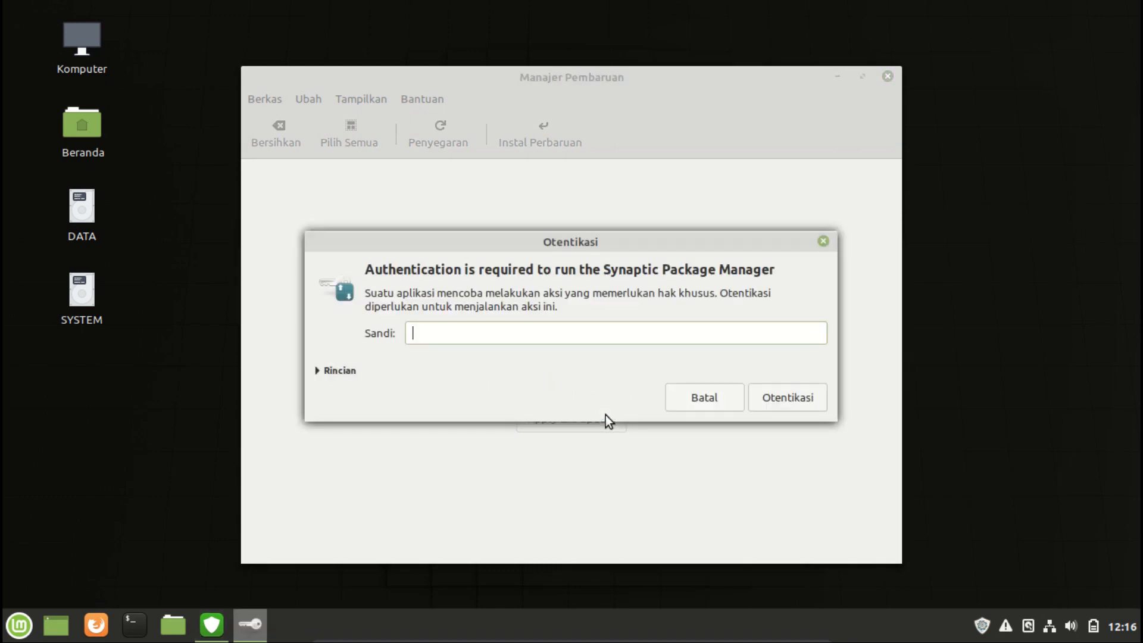
type("•••••")
key("Return")
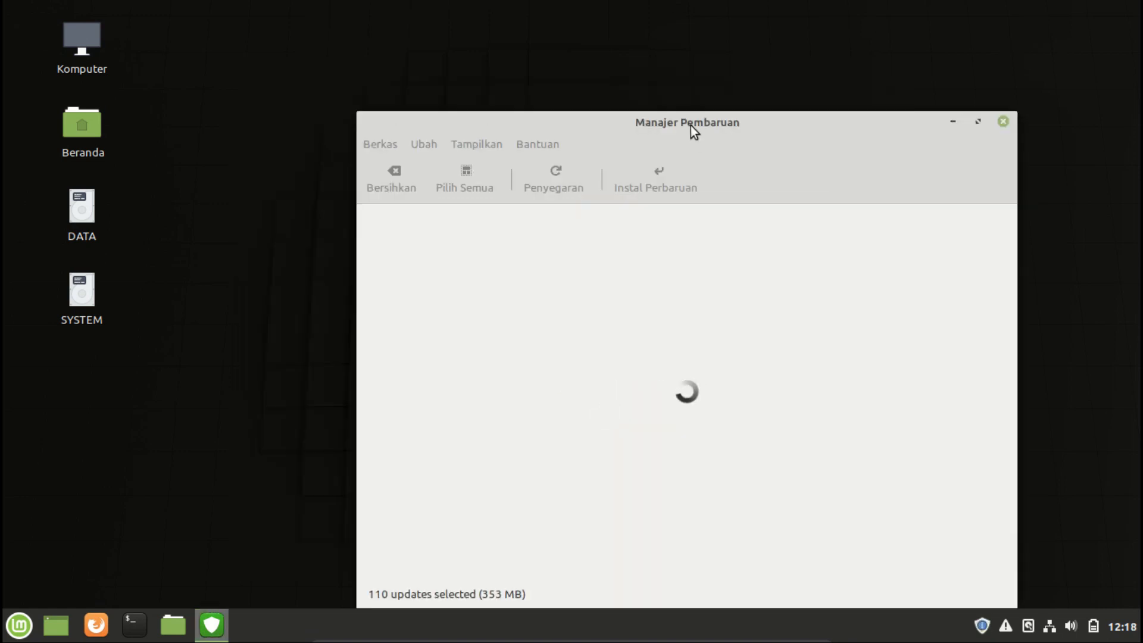
Move the Update Manager window and close it.
left_click_drag(691, 126, 598, 75)
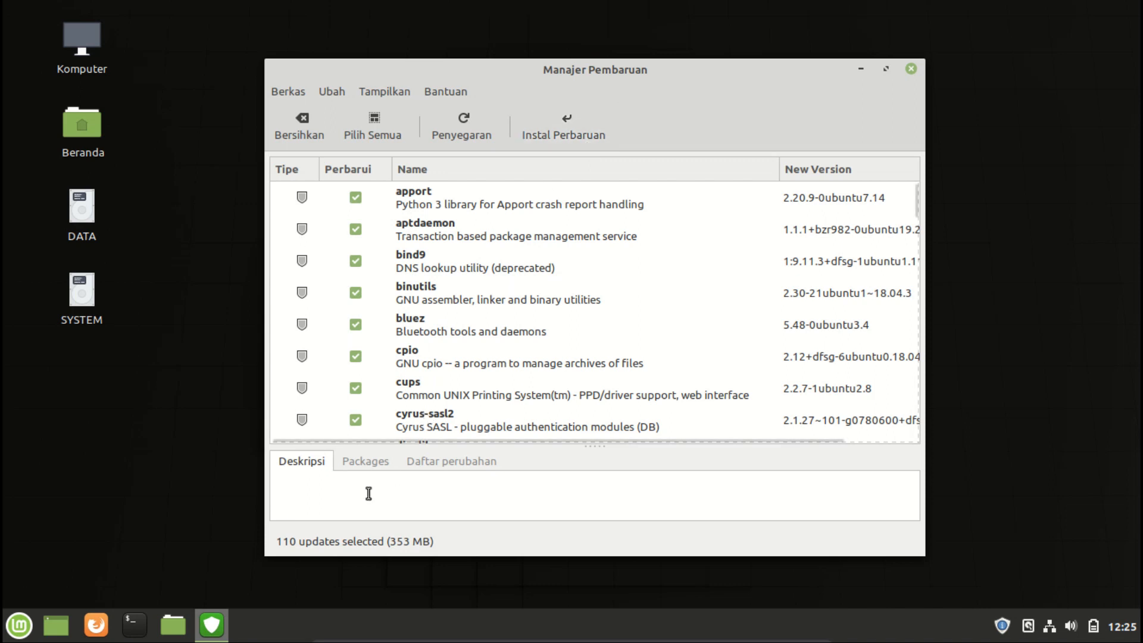
left_click(912, 69)
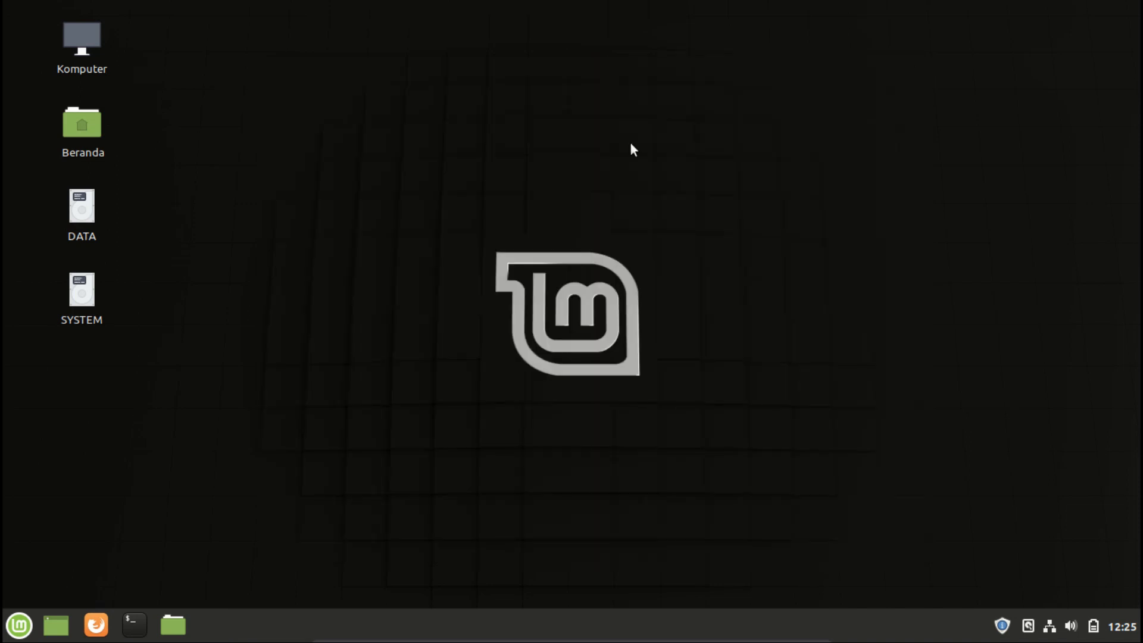
Open the Software Manager and browse the Gambar category before returning to its home page.
left_click(5, 631)
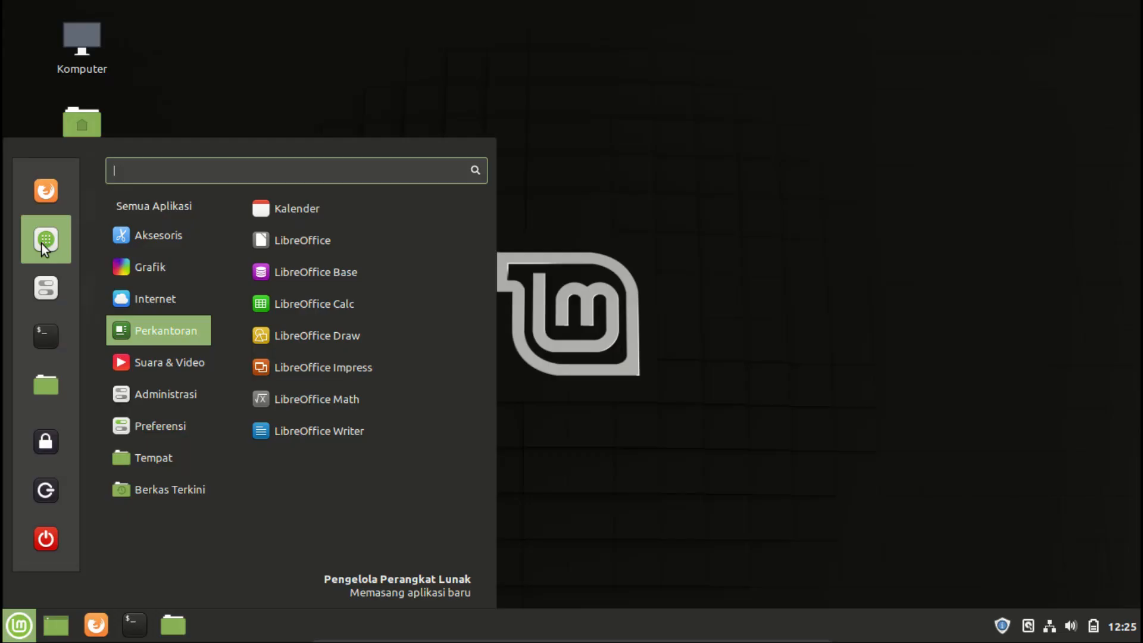
left_click(41, 238)
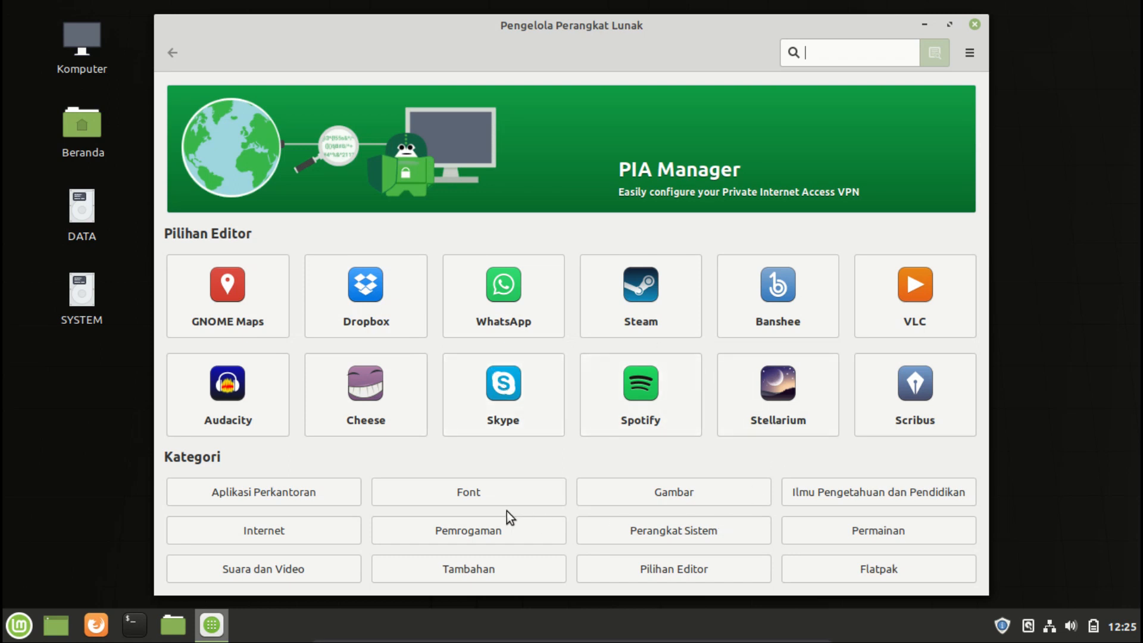
left_click(703, 499)
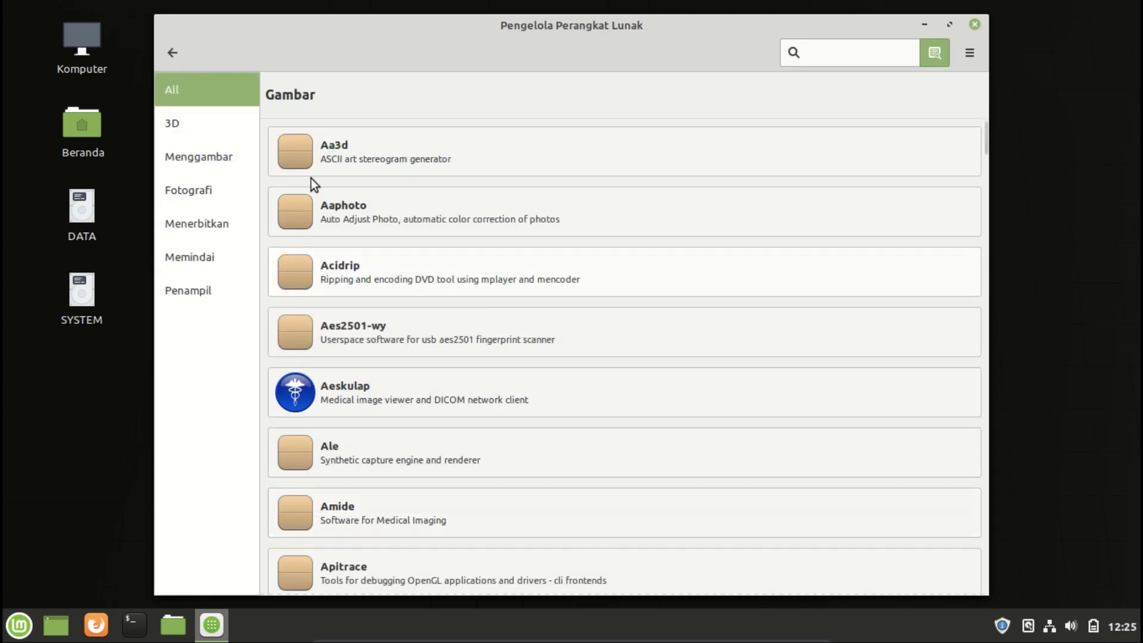
left_click(173, 52)
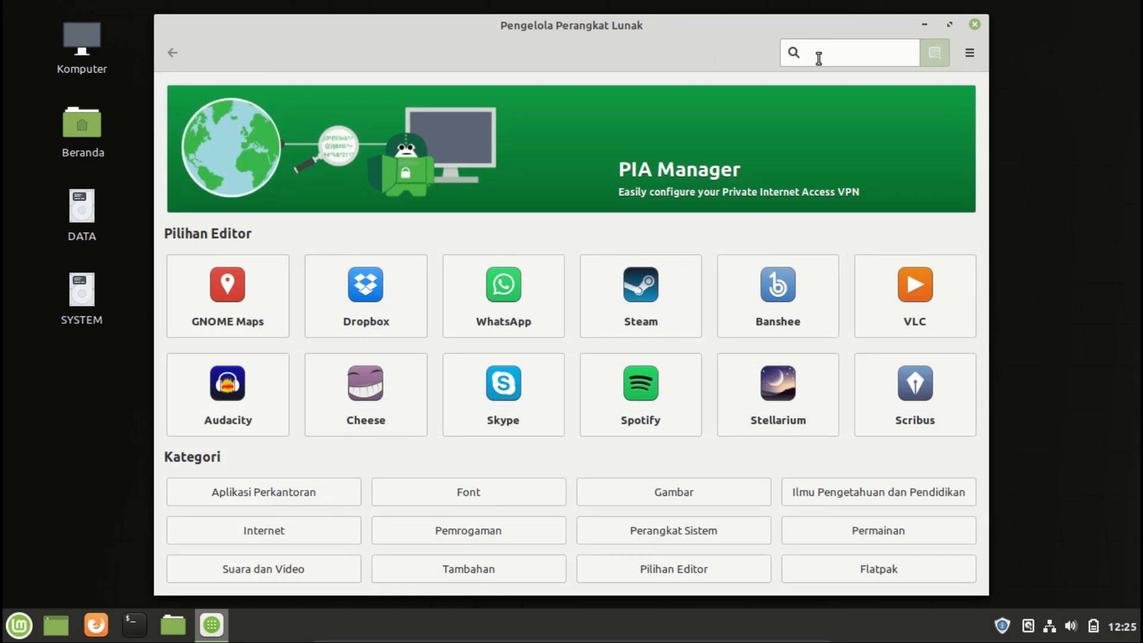
Search the Software Manager for gimp and view the GNU Program Manipulasi Gambar details page.
type("gimp")
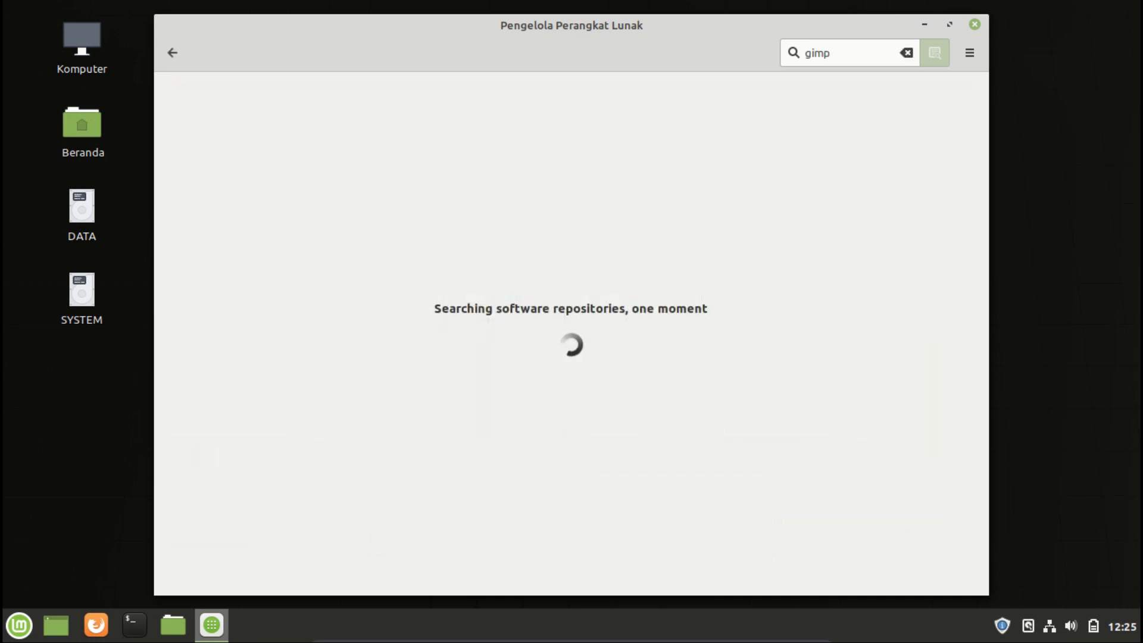
left_click(572, 105)
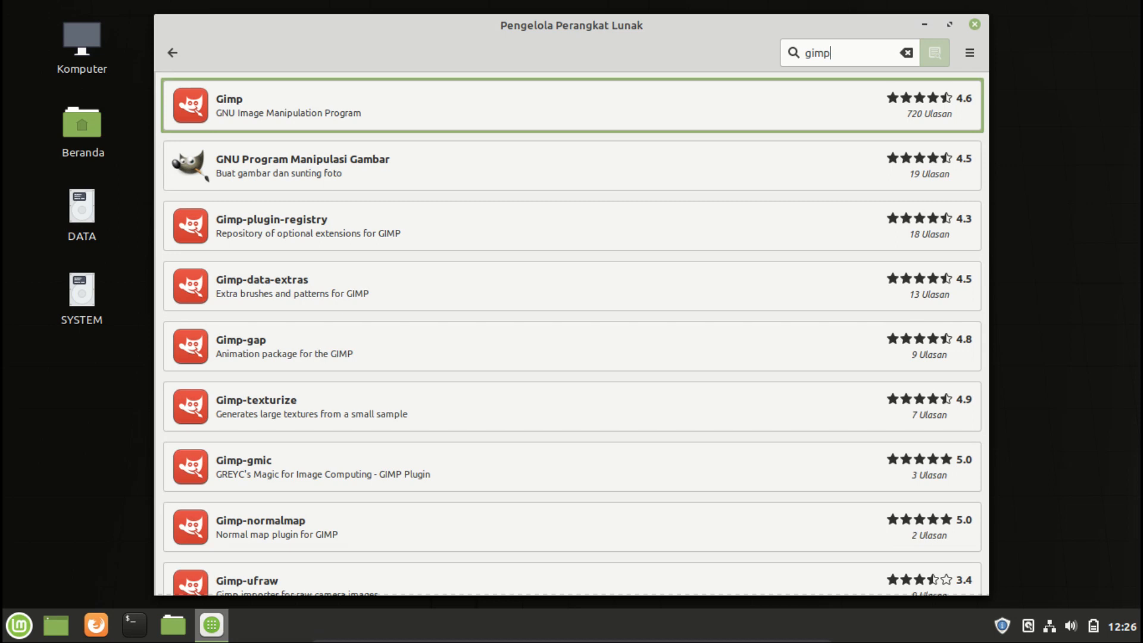
left_click(381, 170)
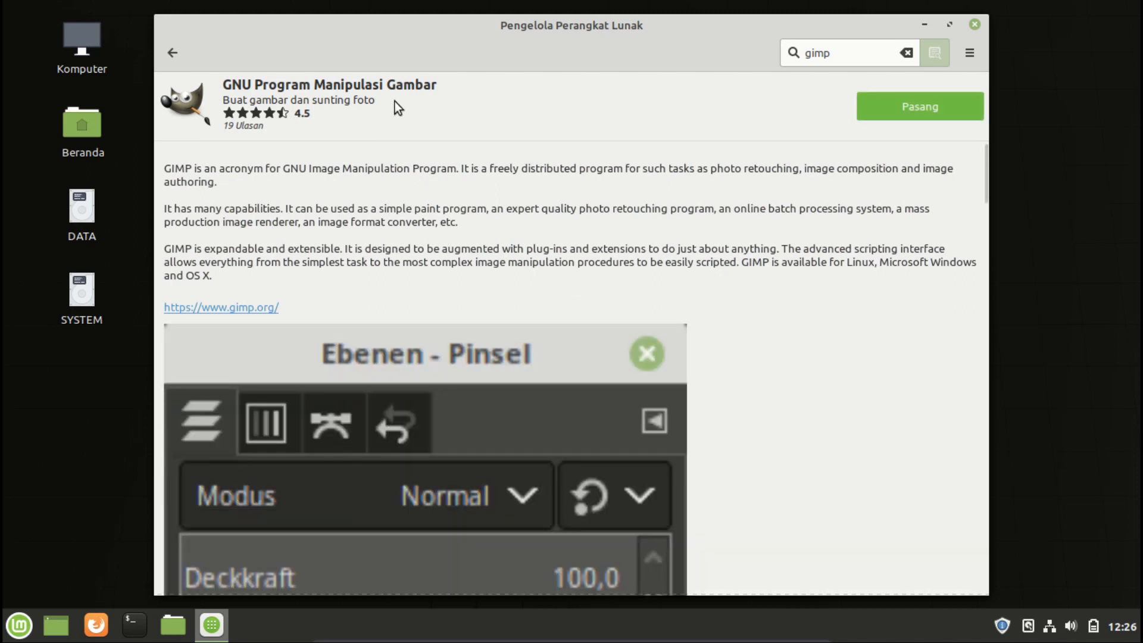
left_click(169, 57)
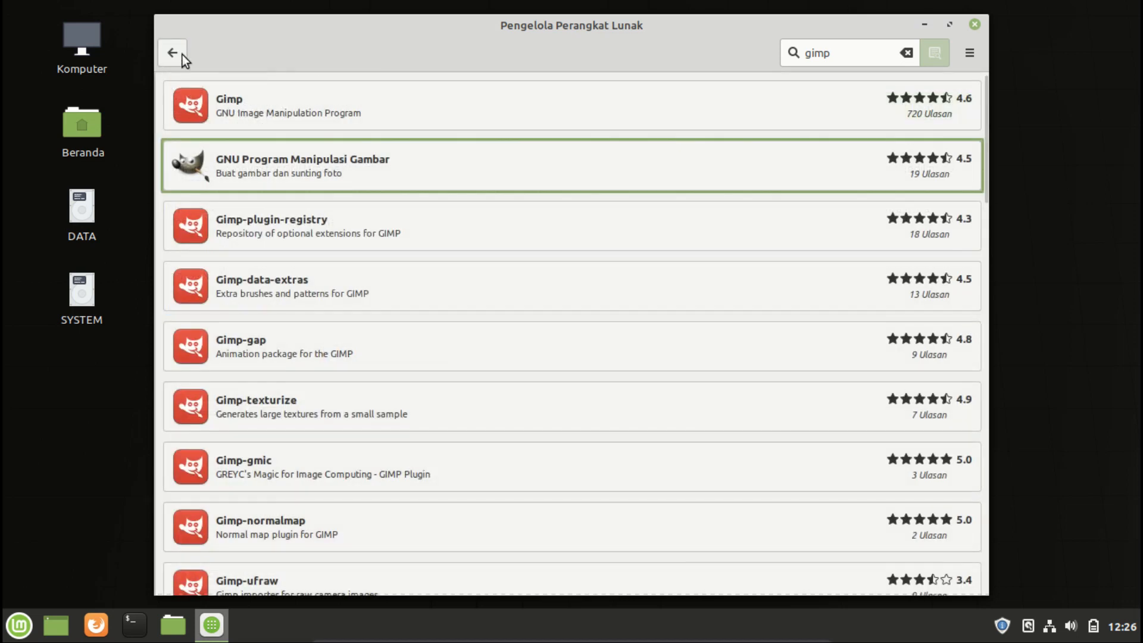
left_click(373, 166)
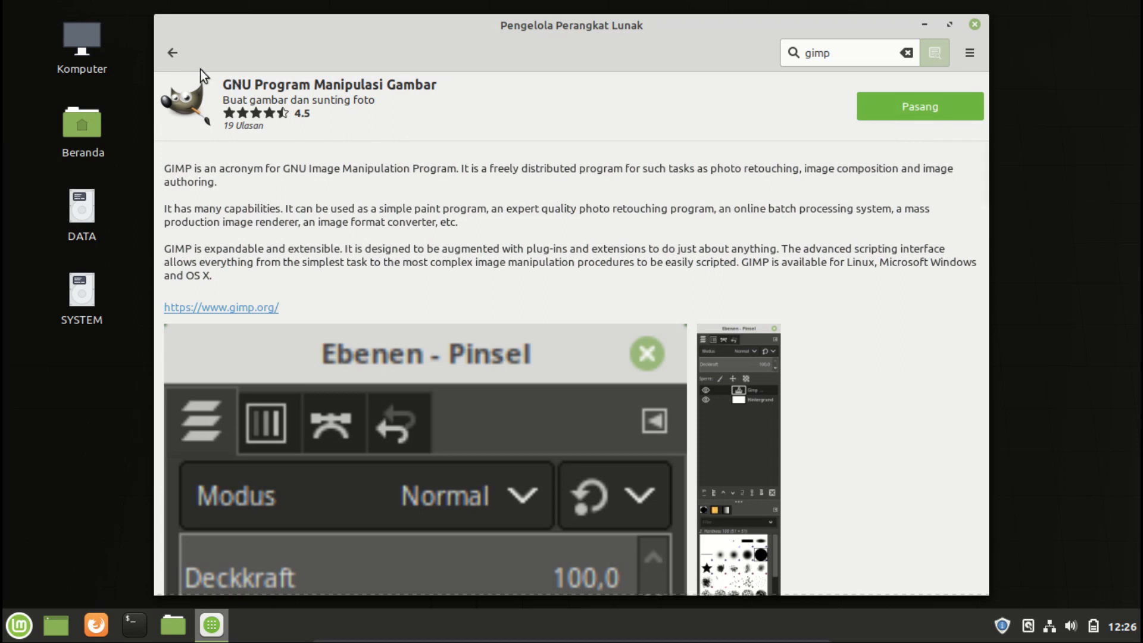
left_click(174, 63)
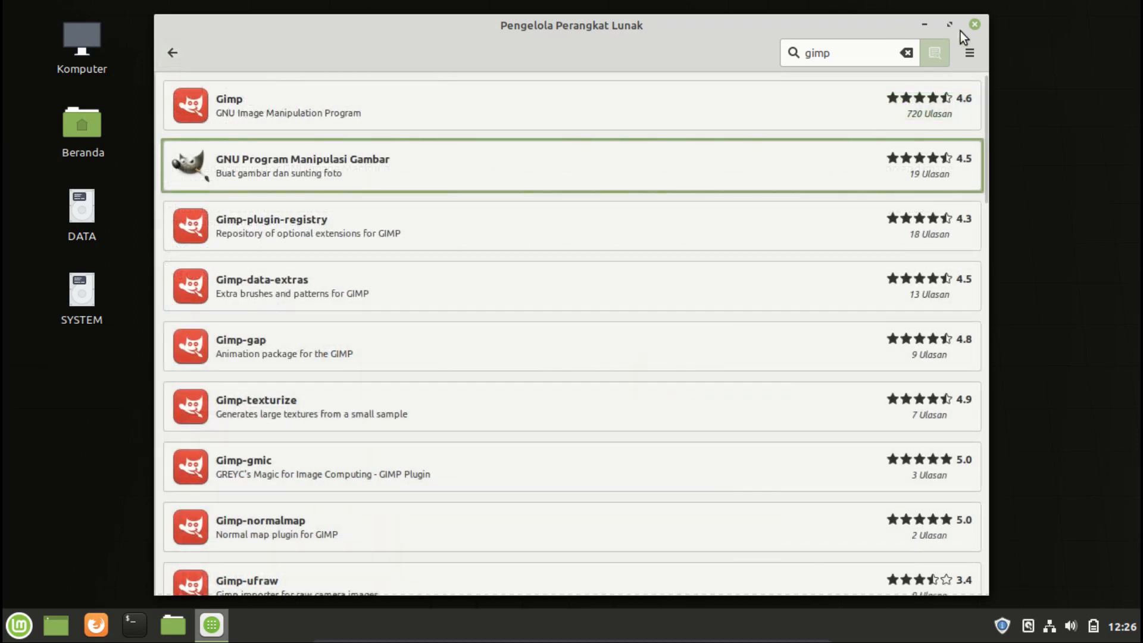
left_click(172, 53)
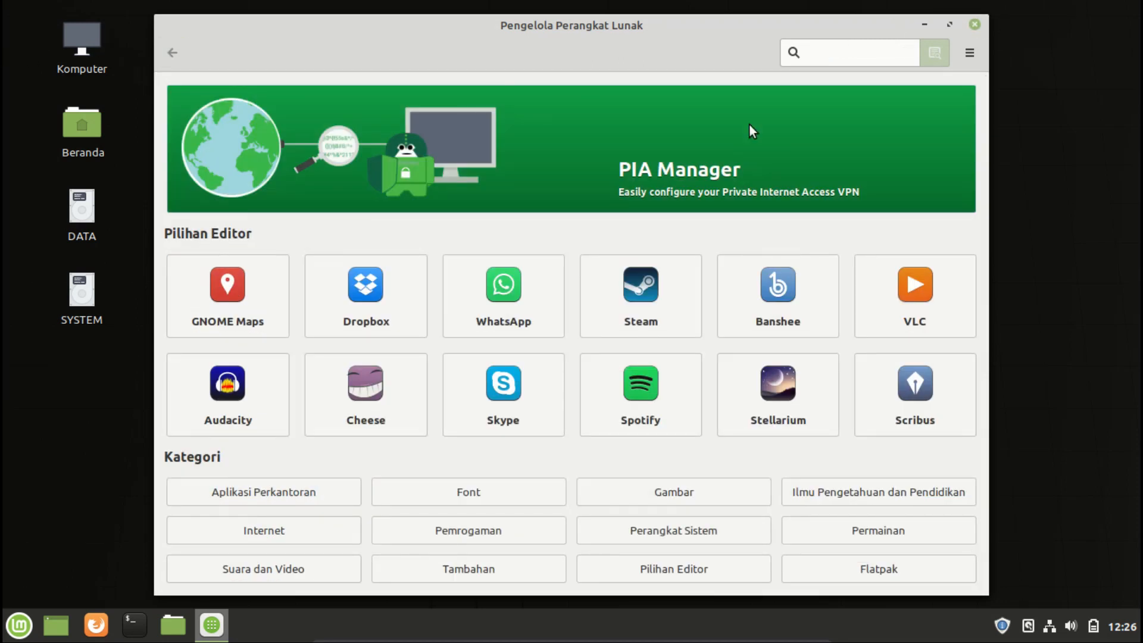
Close the Software Manager and open System Settings in a maximized window.
left_click(974, 24)
left_click(19, 625)
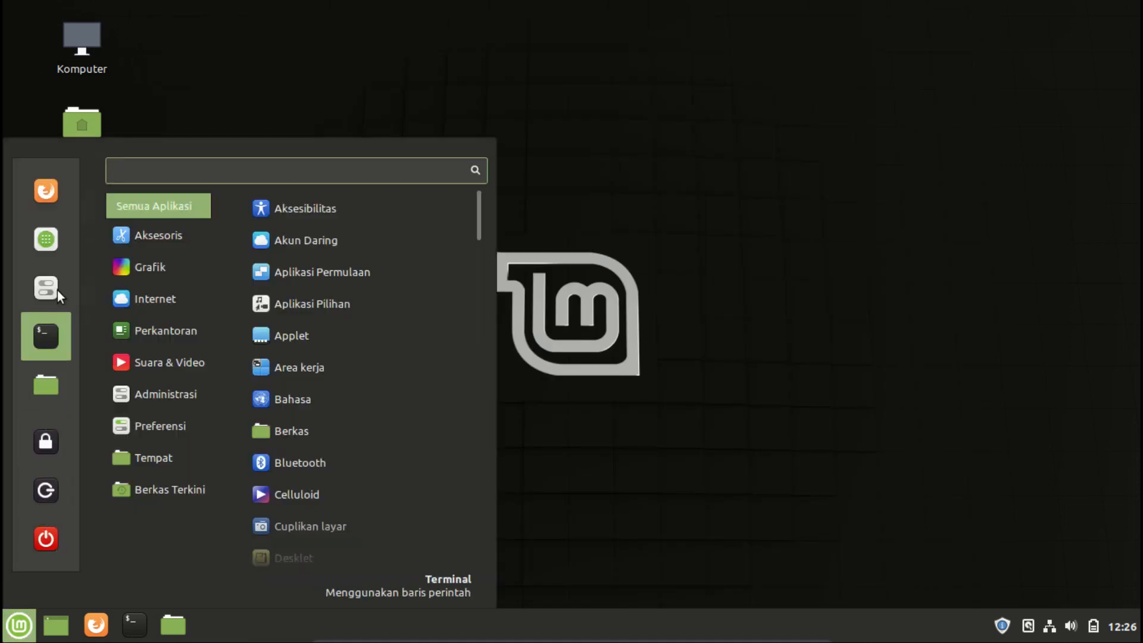
left_click(52, 287)
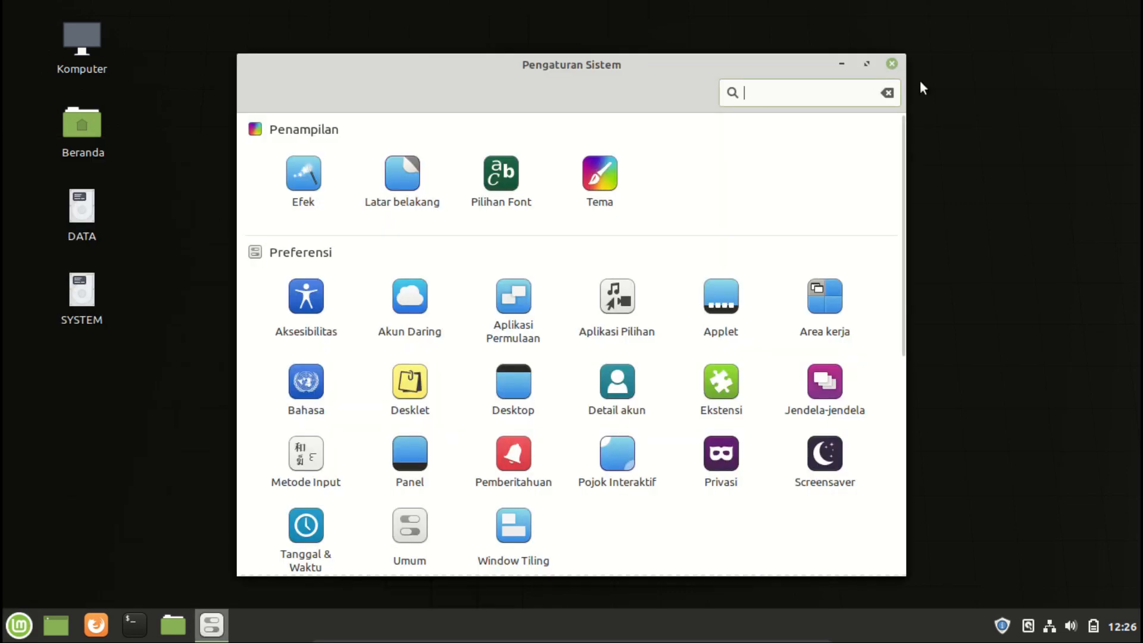
left_click(868, 64)
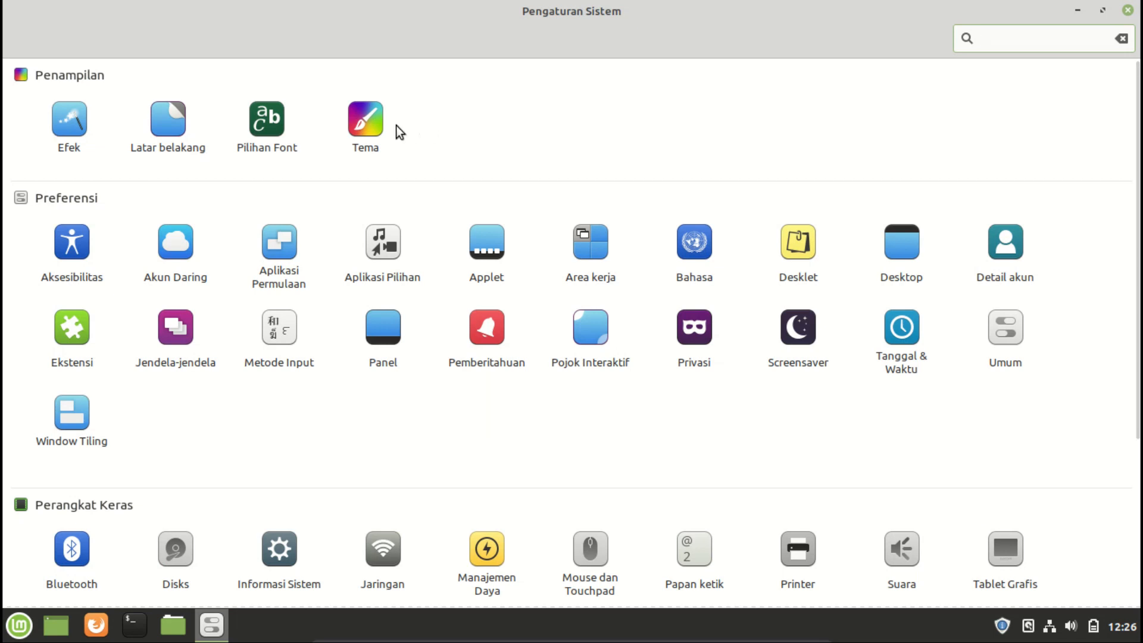
Open the Themes settings and set the window borders theme to Mint-Y-Dark.
left_click(358, 128)
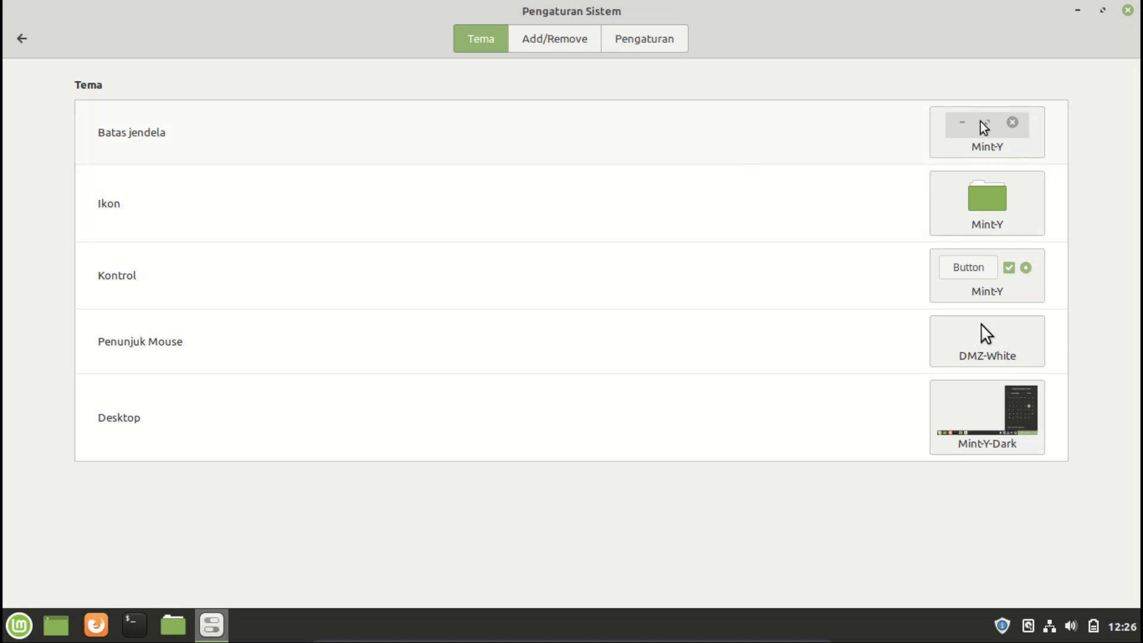
left_click(1000, 140)
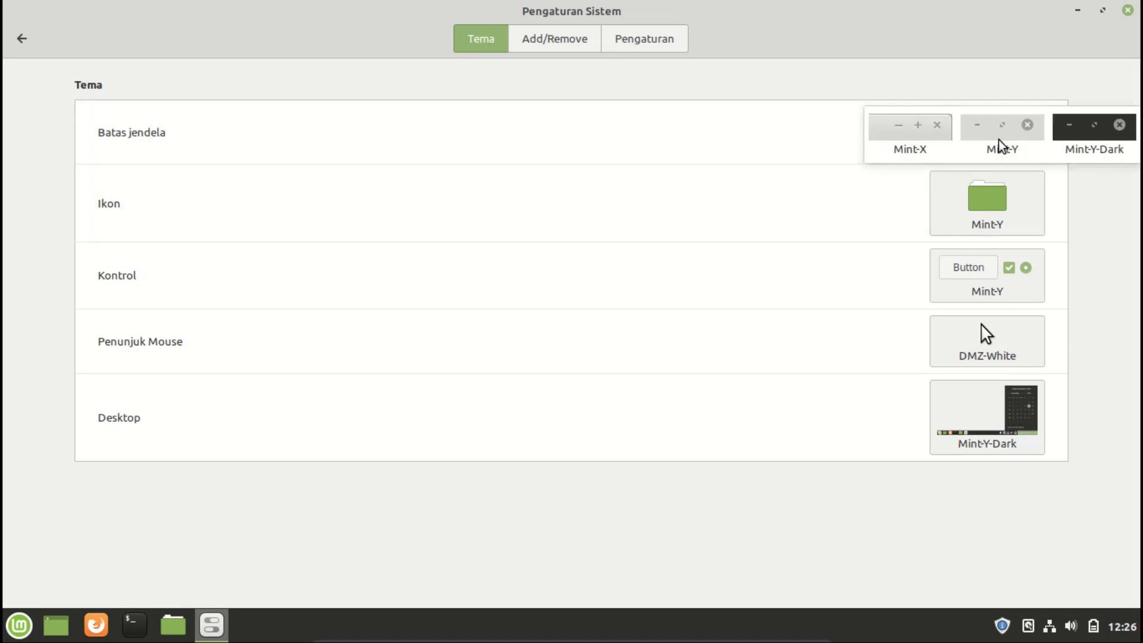
left_click(1097, 137)
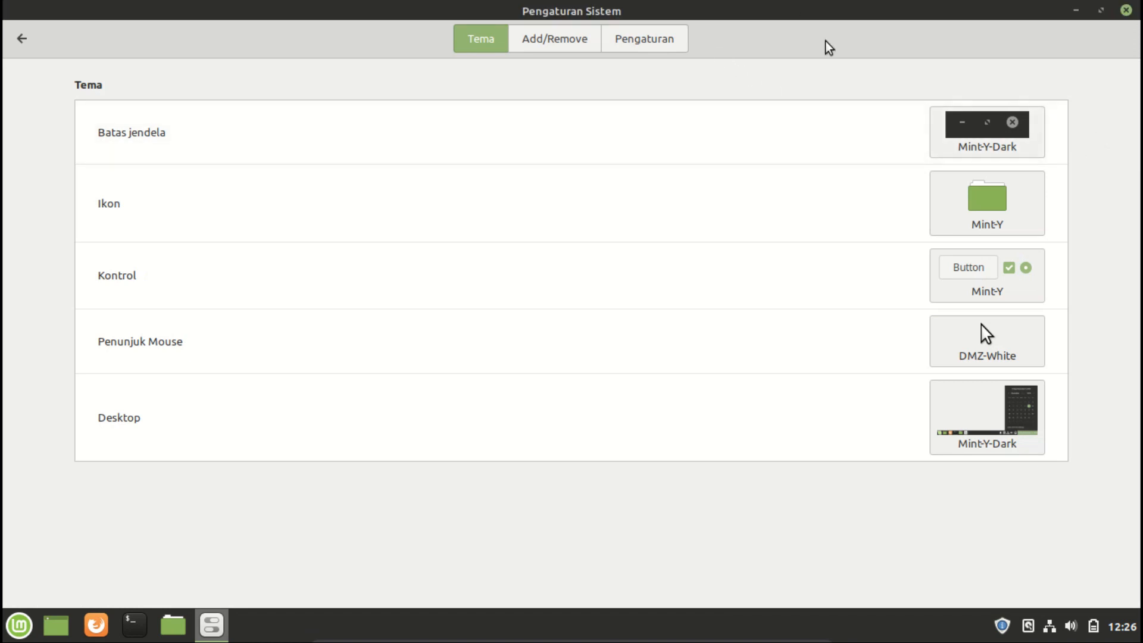
Set the icon theme to Mint-X-Brown and the controls theme to Mint-Y-Dark.
left_click(994, 198)
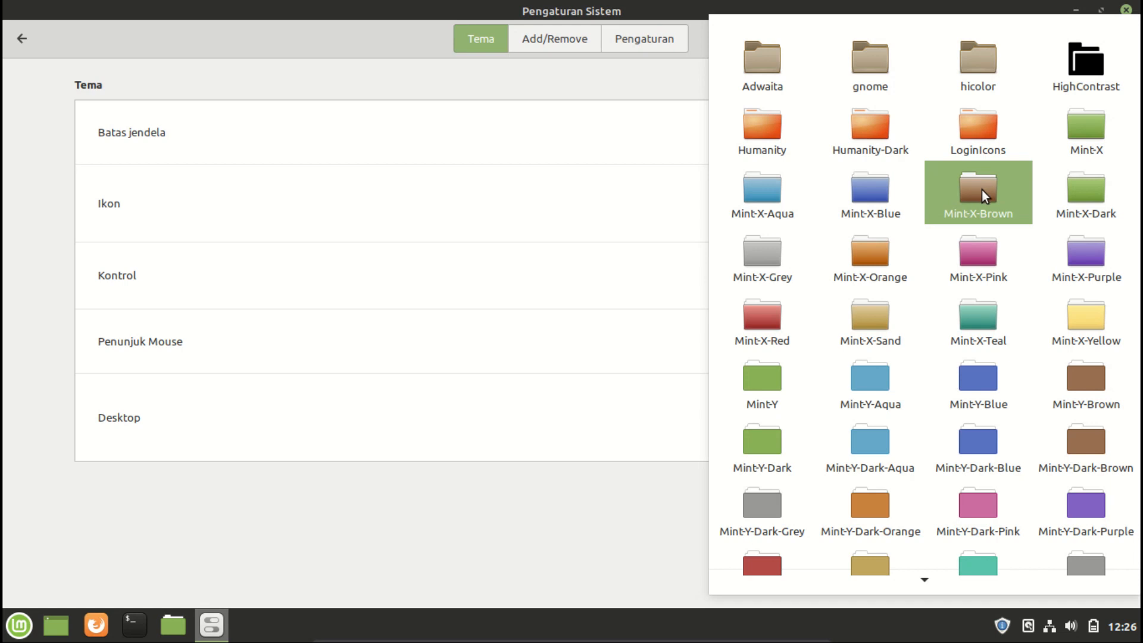
left_click(981, 191)
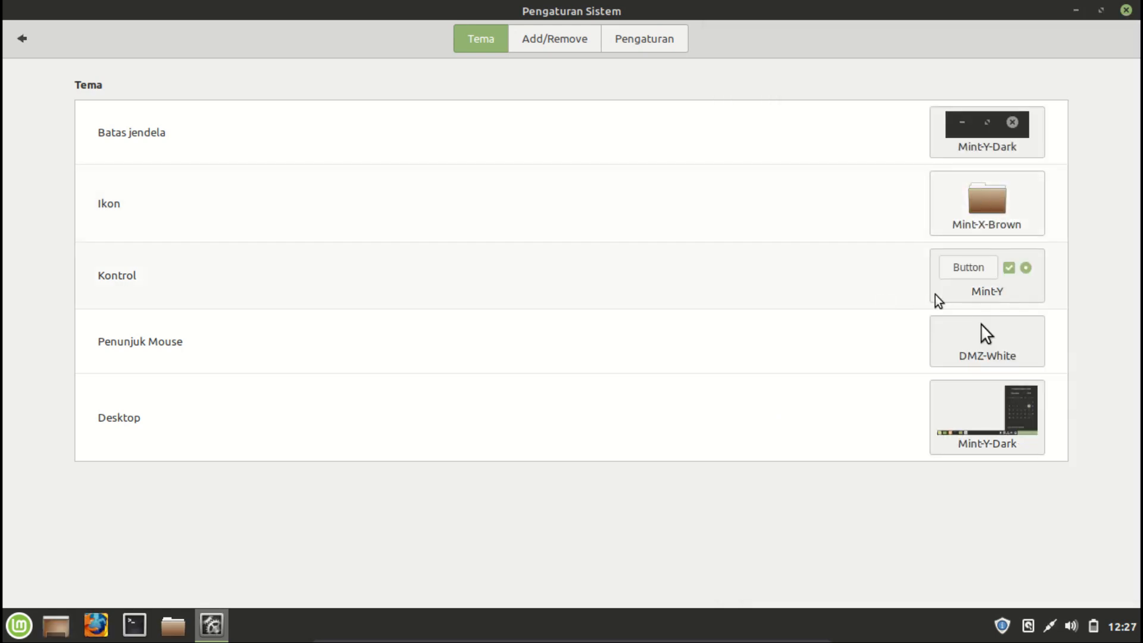
left_click(976, 296)
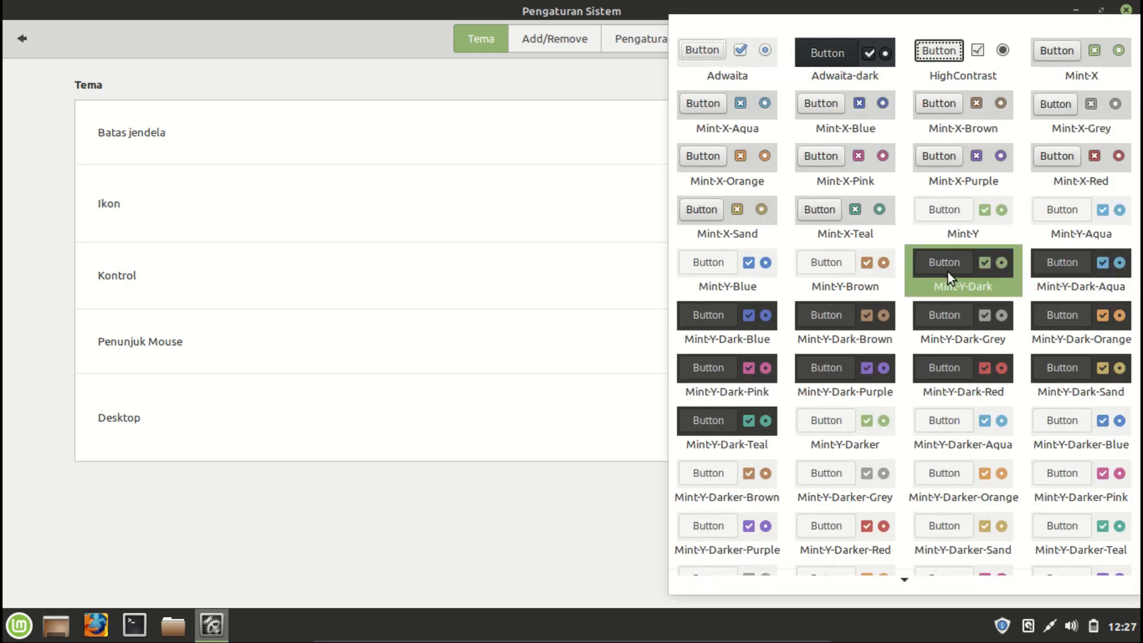
left_click(952, 269)
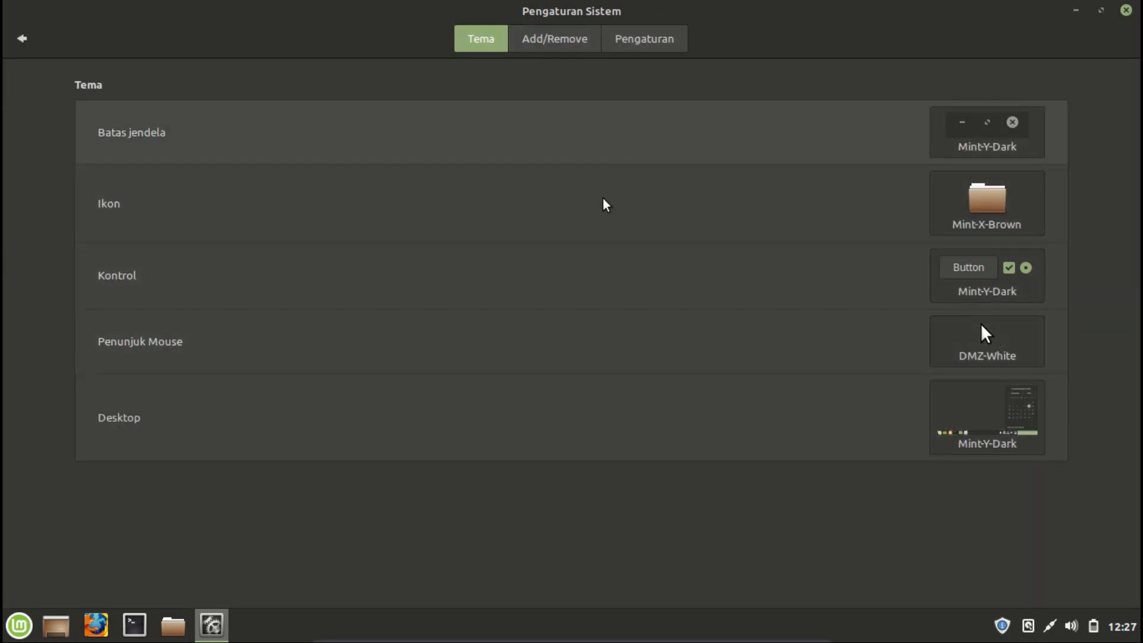
Set the desktop theme to Mint-Y-Dark-Aqua and close System Settings.
left_click(1016, 420)
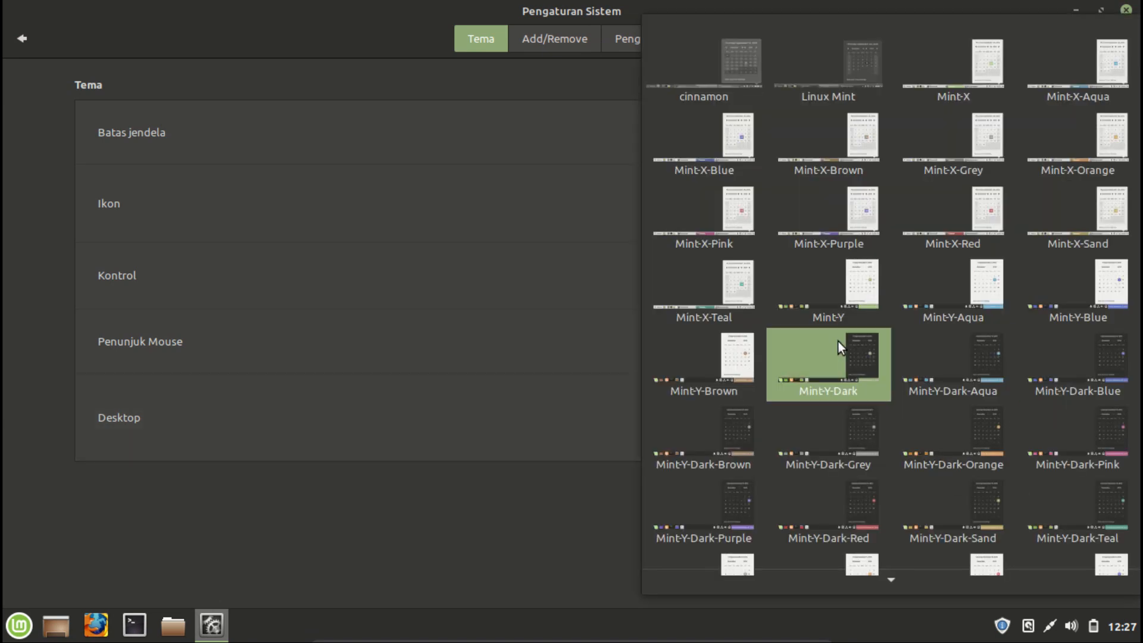
left_click(974, 361)
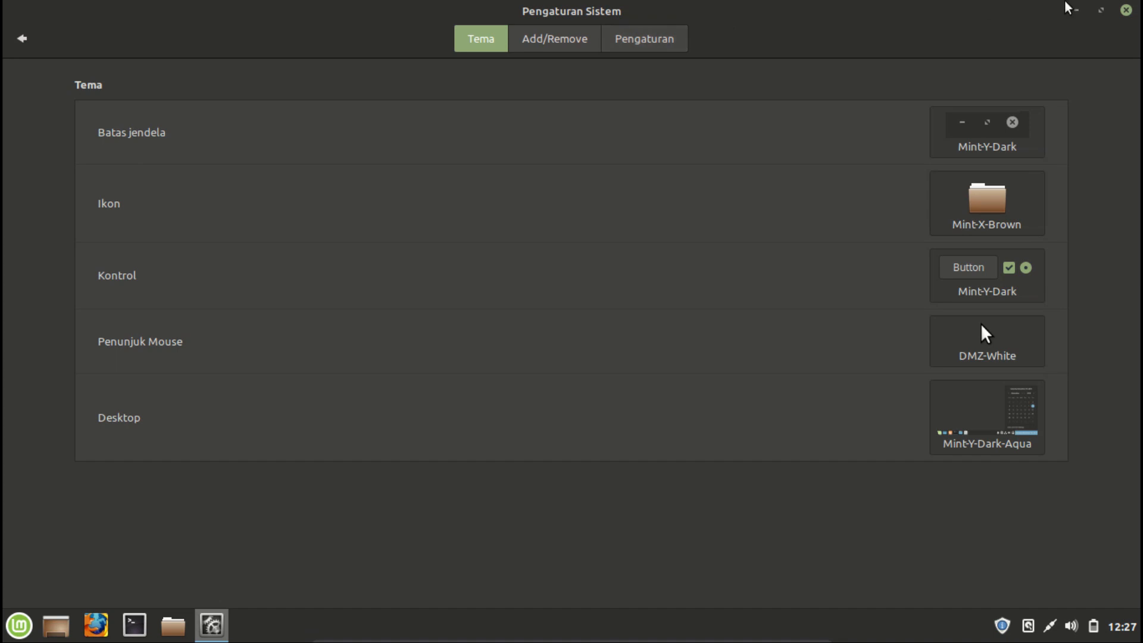
left_click(1125, 10)
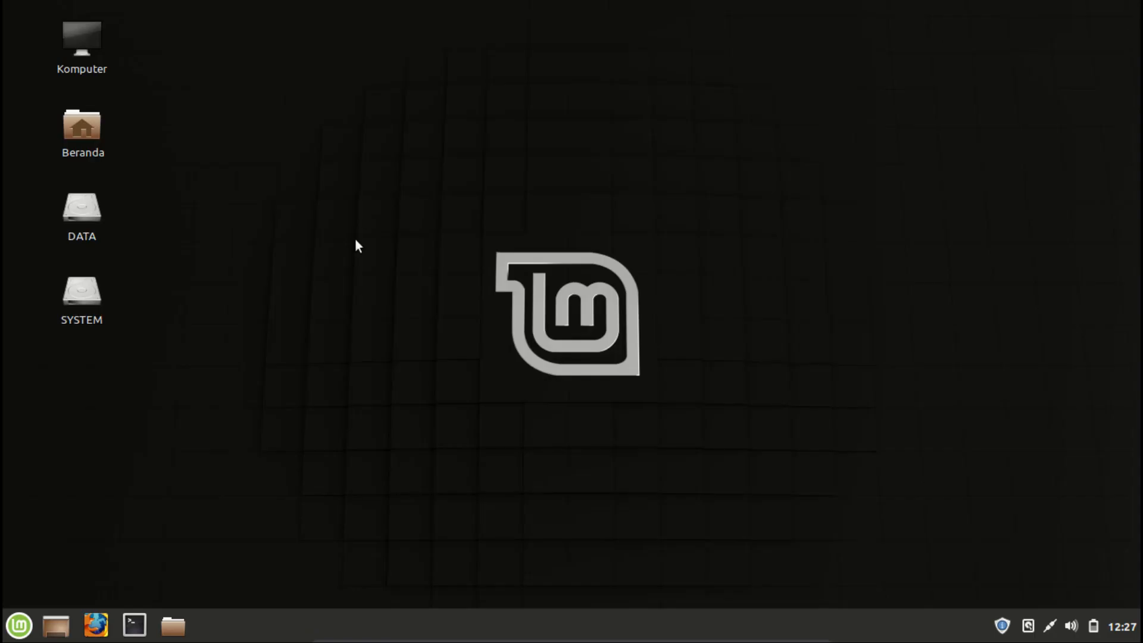
left_click(19, 626)
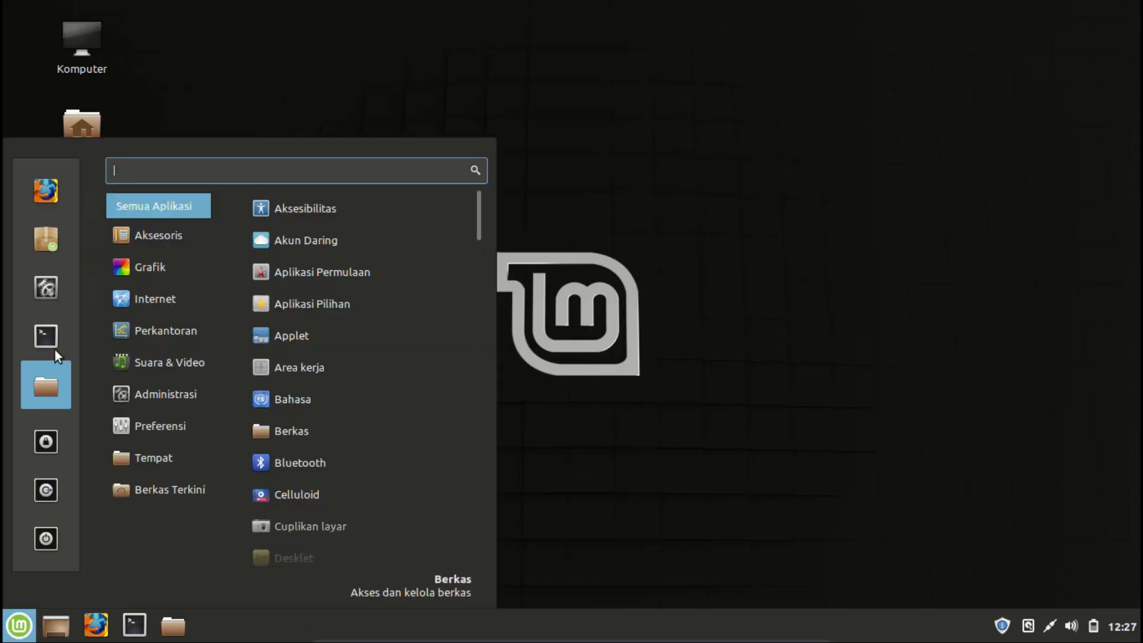
left_click(49, 288)
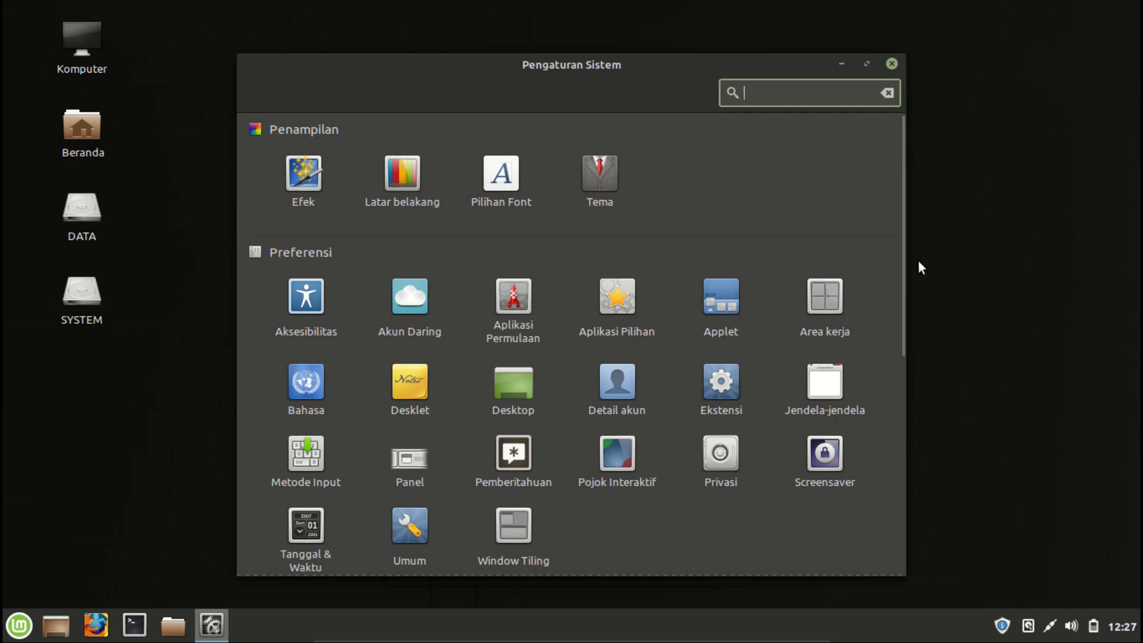
left_click_drag(902, 256, 896, 467)
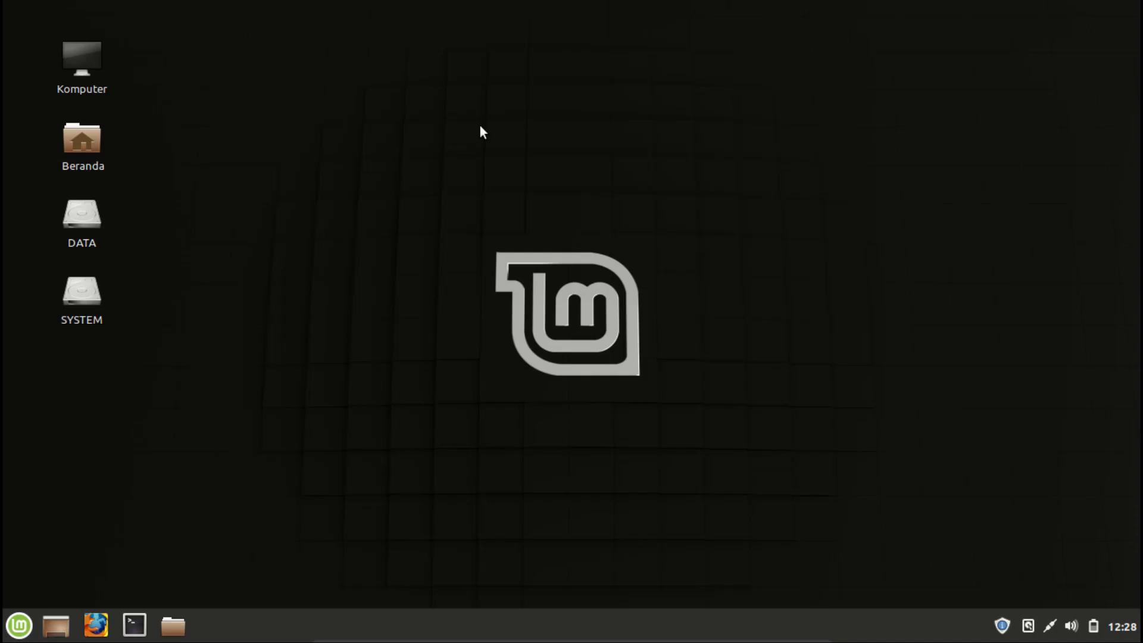
Open the desktop background settings and set the wallpaper to Flower Bud from the Tricia collection.
right_click(481, 131)
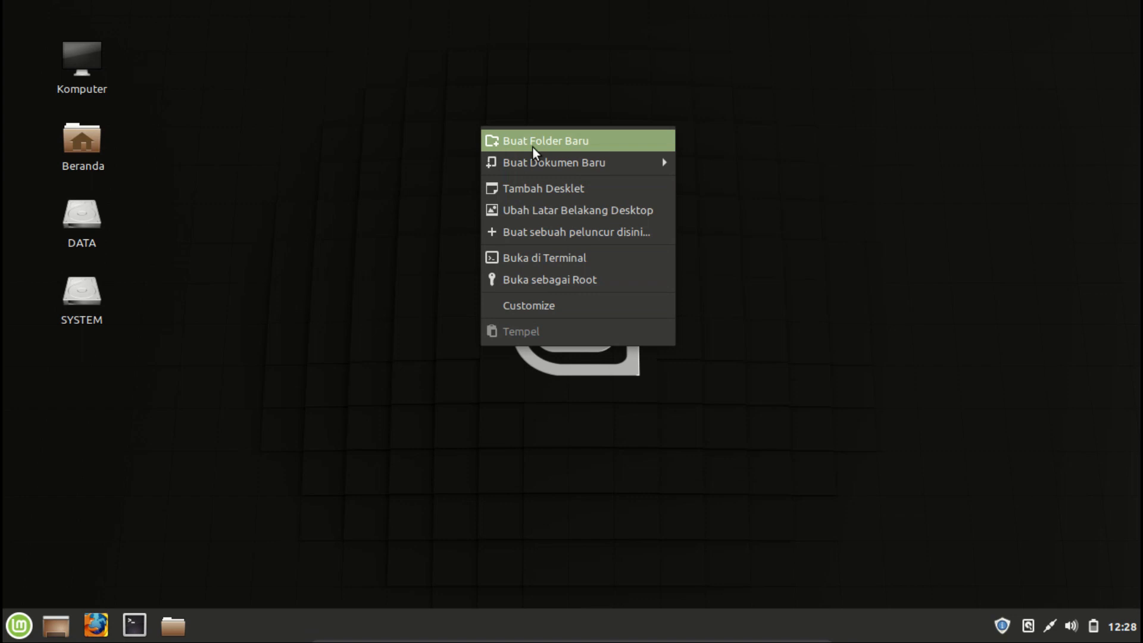
left_click(595, 211)
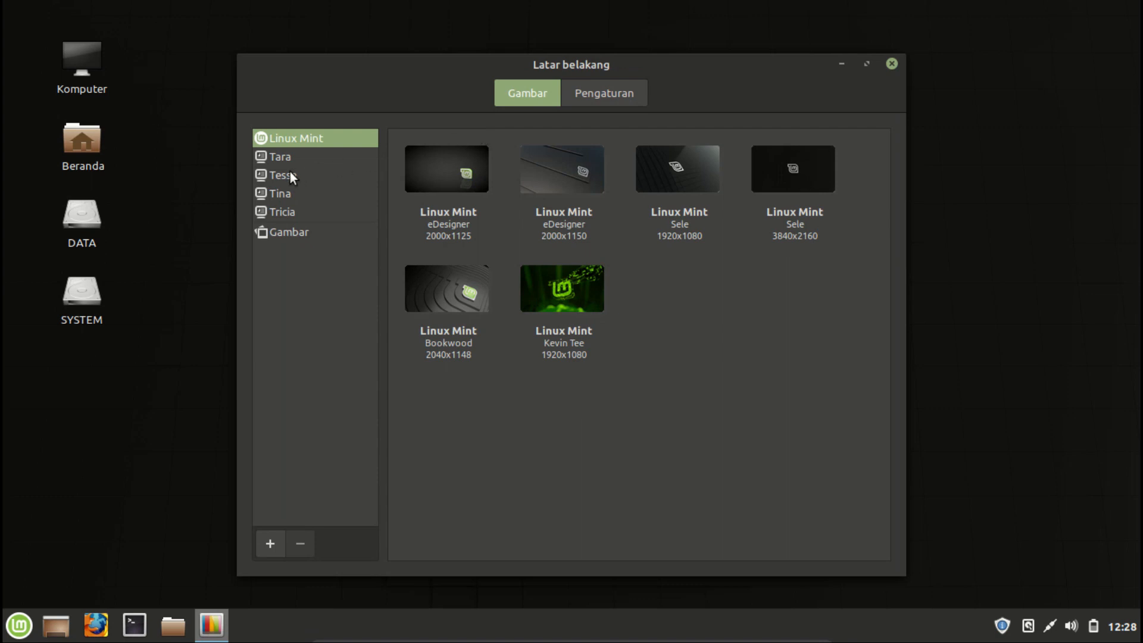
left_click(284, 212)
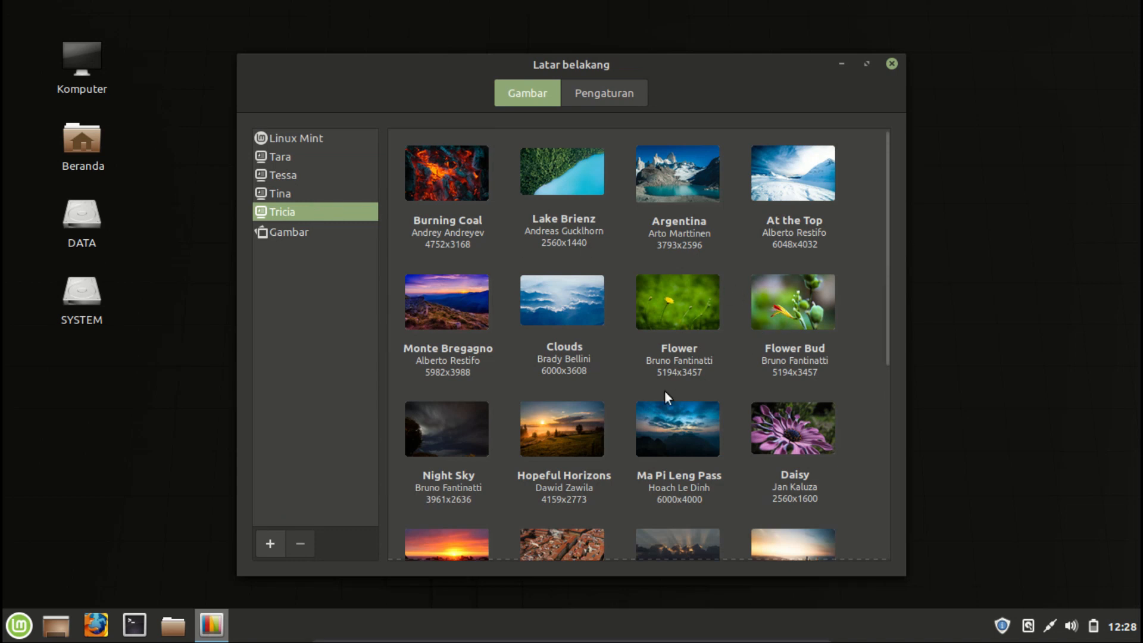
left_click(777, 319)
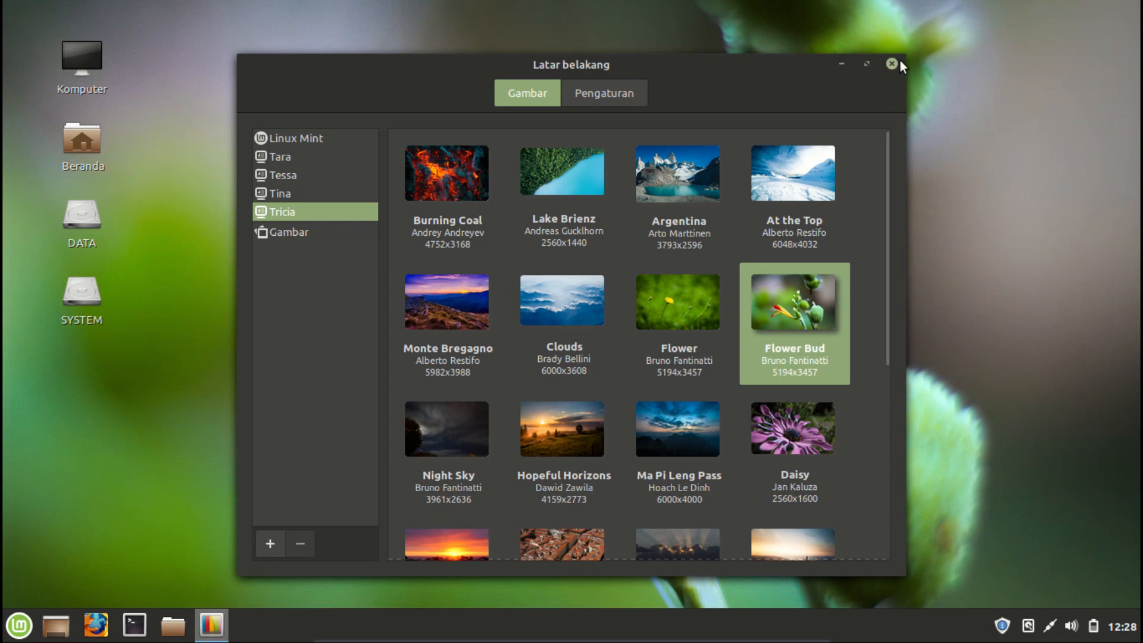
left_click(890, 64)
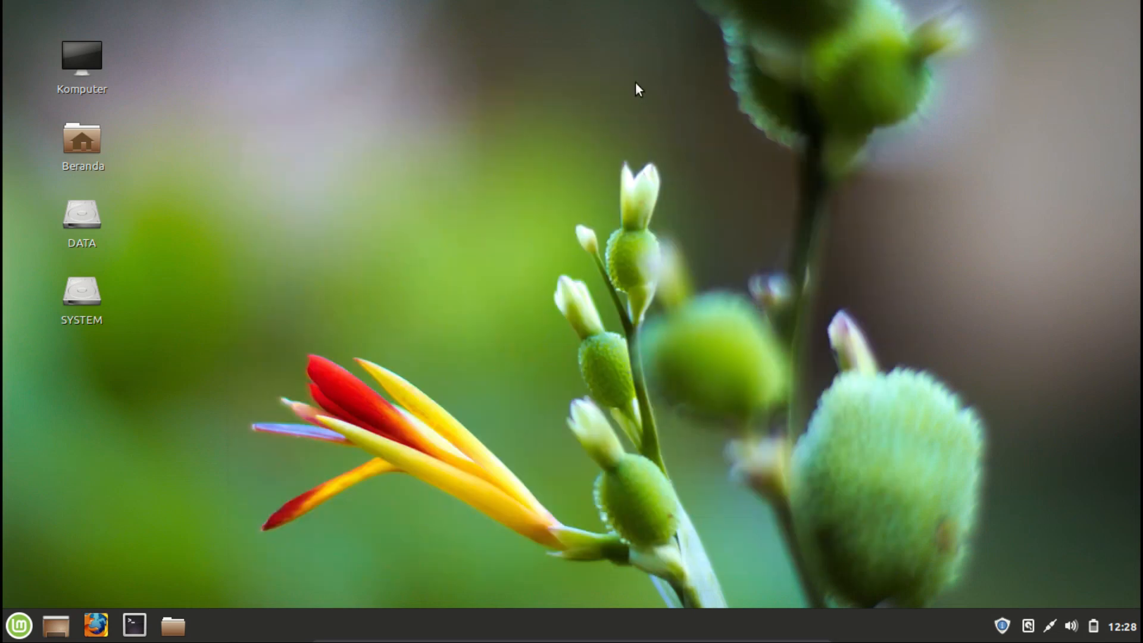
Open the Desklets manager from the desktop and add the Clock desklet to the desktop.
right_click(505, 89)
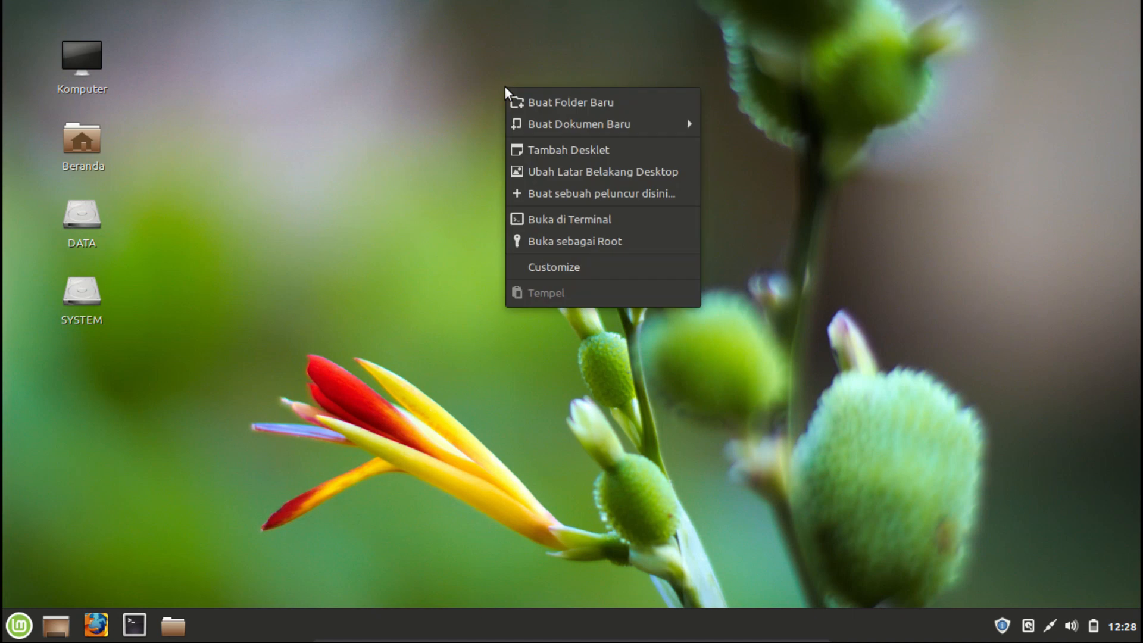
left_click(569, 149)
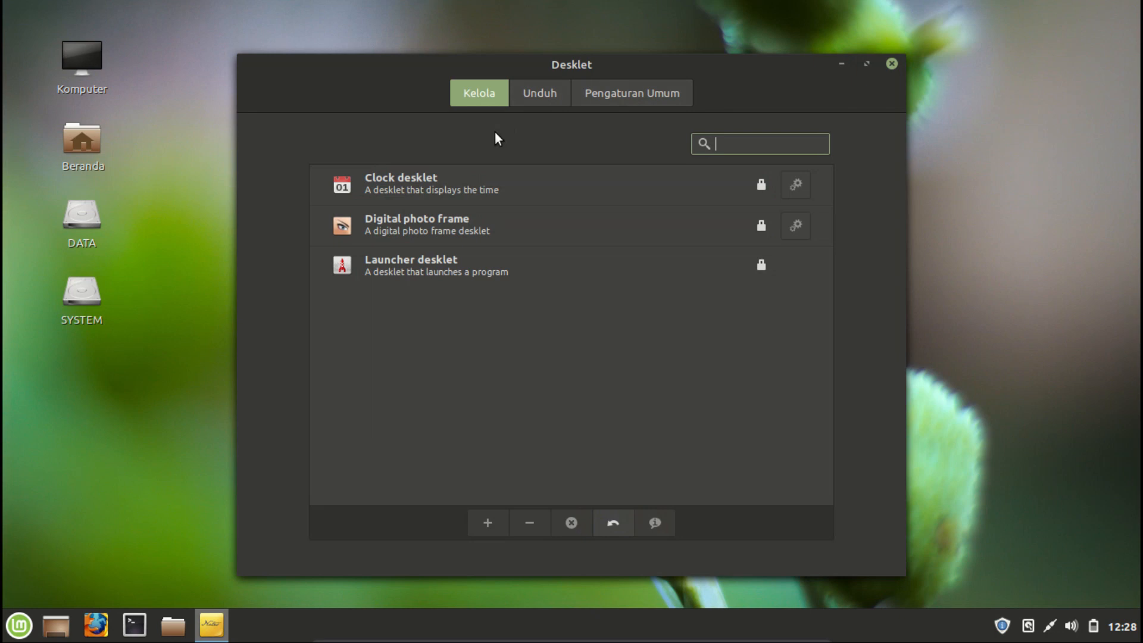
left_click(455, 184)
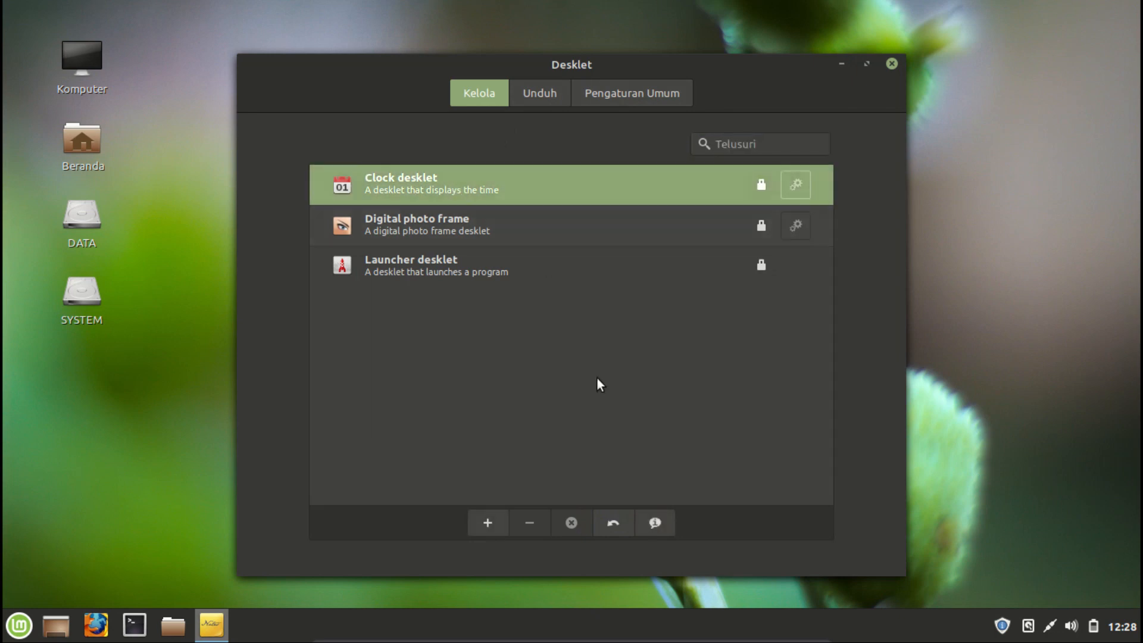
left_click(488, 523)
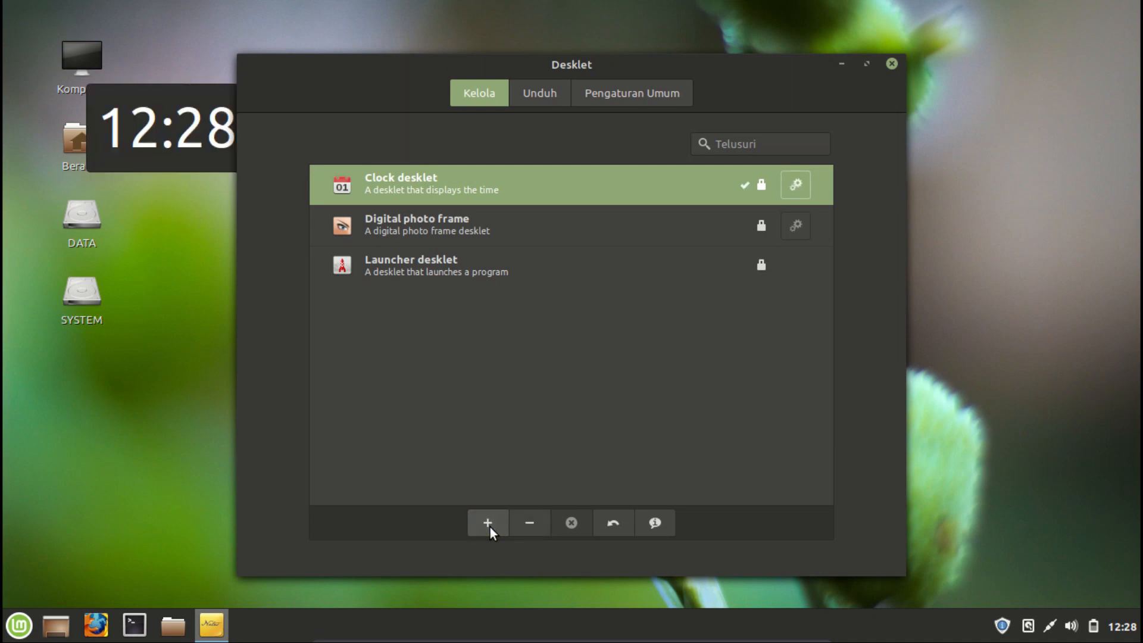
Close the Desklet window and move the clock desklet to the desktop's top-right corner.
left_click_drag(167, 87, 442, 50)
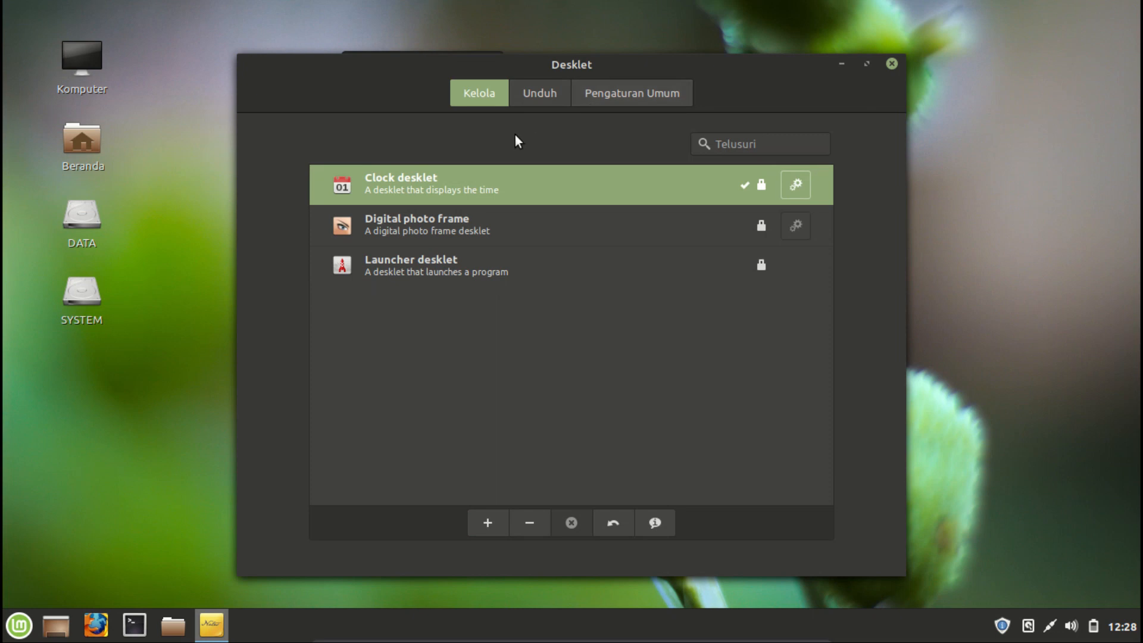
left_click(552, 93)
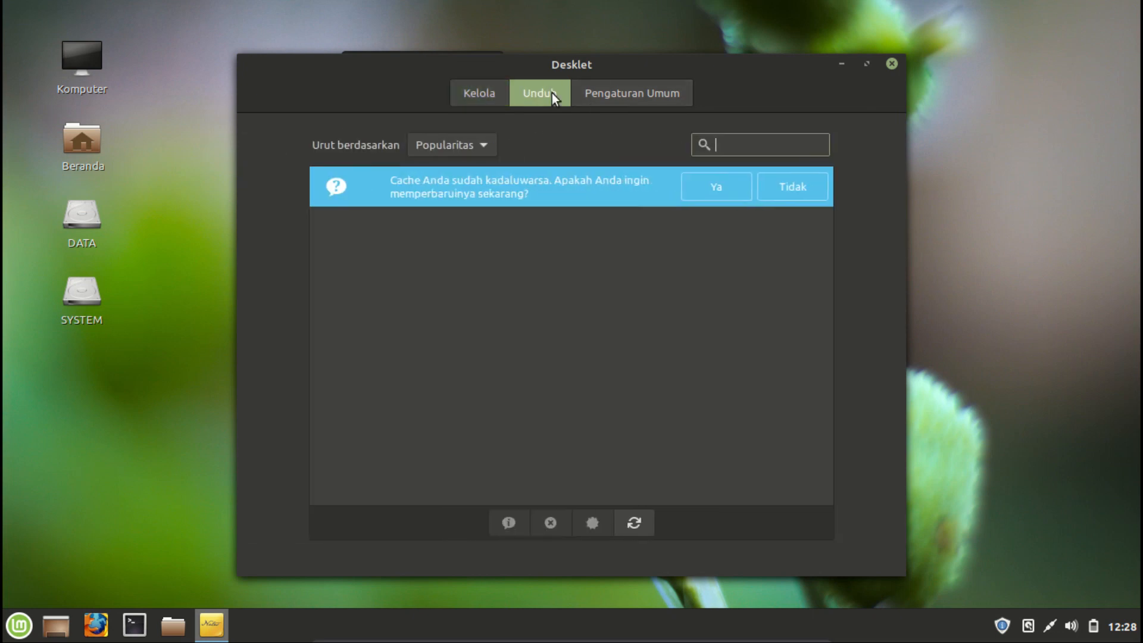
left_click(892, 64)
left_click_drag(439, 59, 1083, 21)
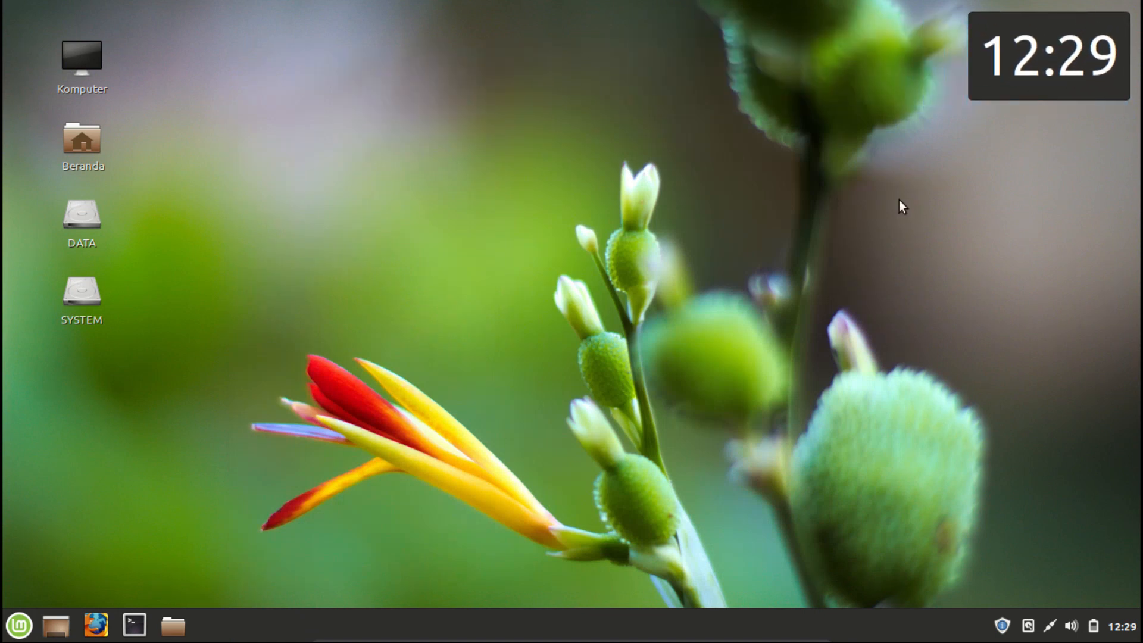